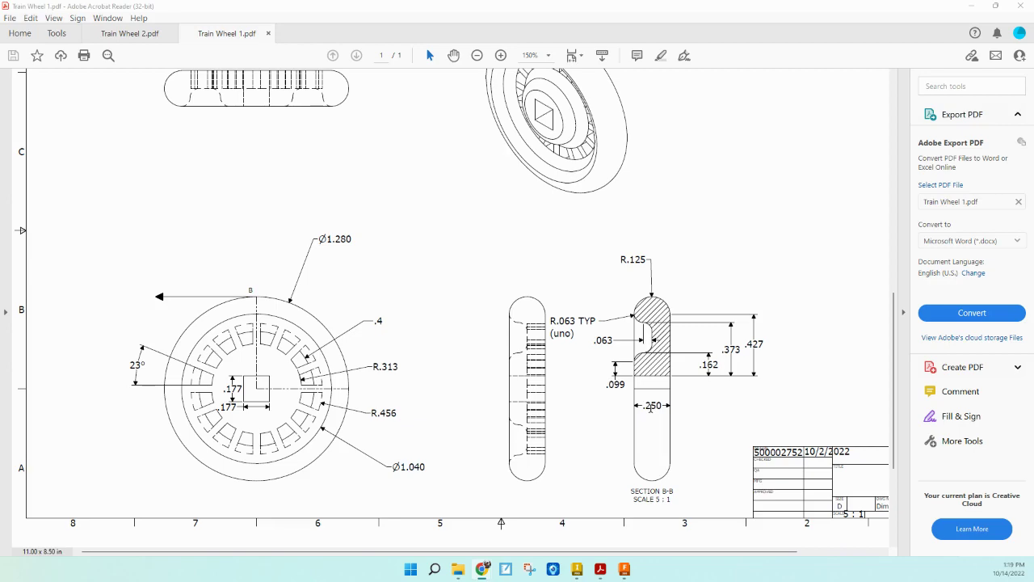
- Shrink the Train Wheel 1 drawing to a floating window and examine the front and section B-B view dimensions
left_click_drag(668, 6, 1033, 24)
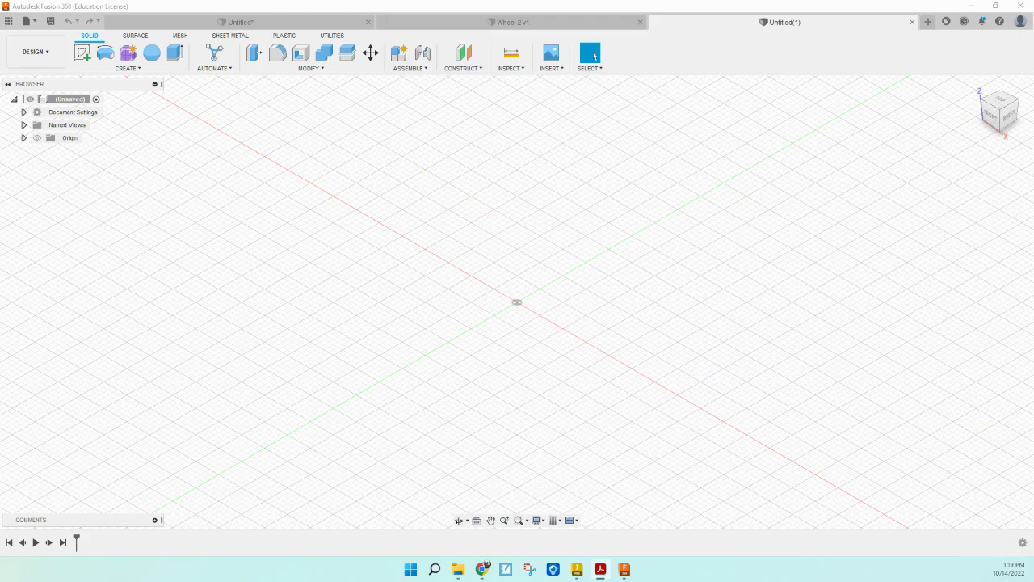
left_click_drag(1033, 242, 602, 31)
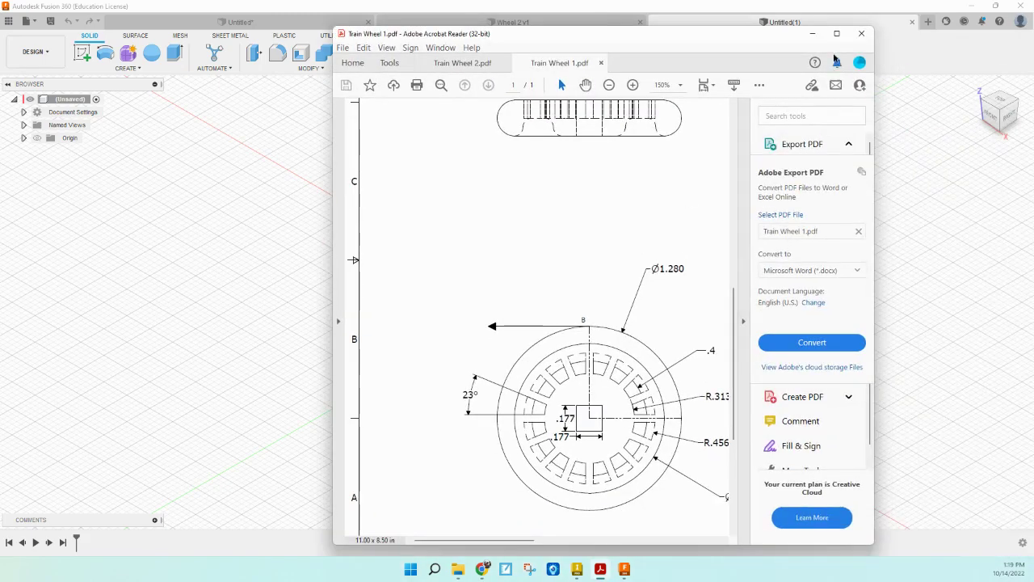
scroll(495, 533, "down", 1)
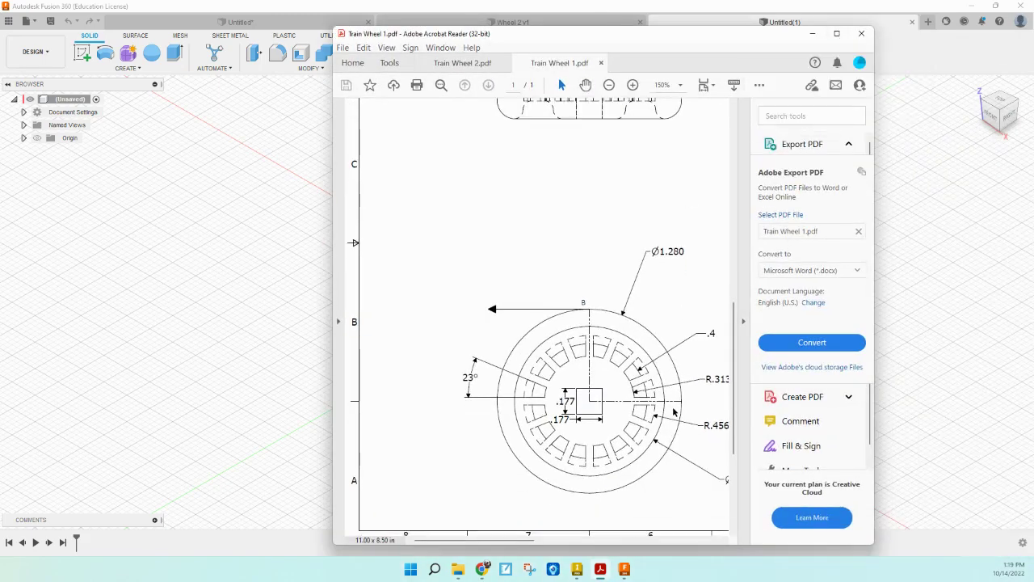
mouse_move(487, 543)
left_mouse_down()
mouse_move(627, 544)
mouse_move(618, 546)
left_mouse_up()
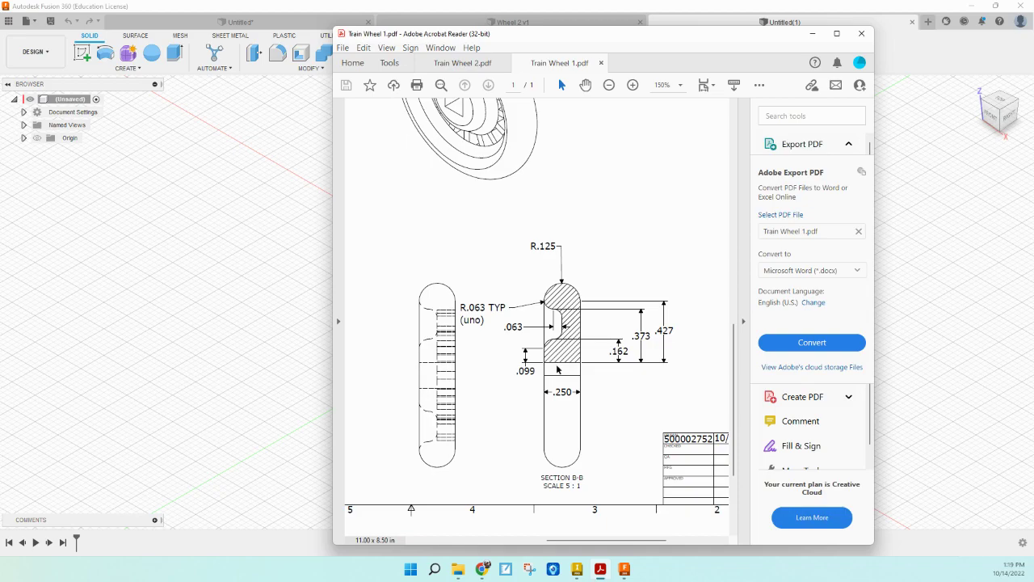
- Switch to Fusion 360 and start a new sketch on the origin plane that faces the Right view
left_click(284, 380)
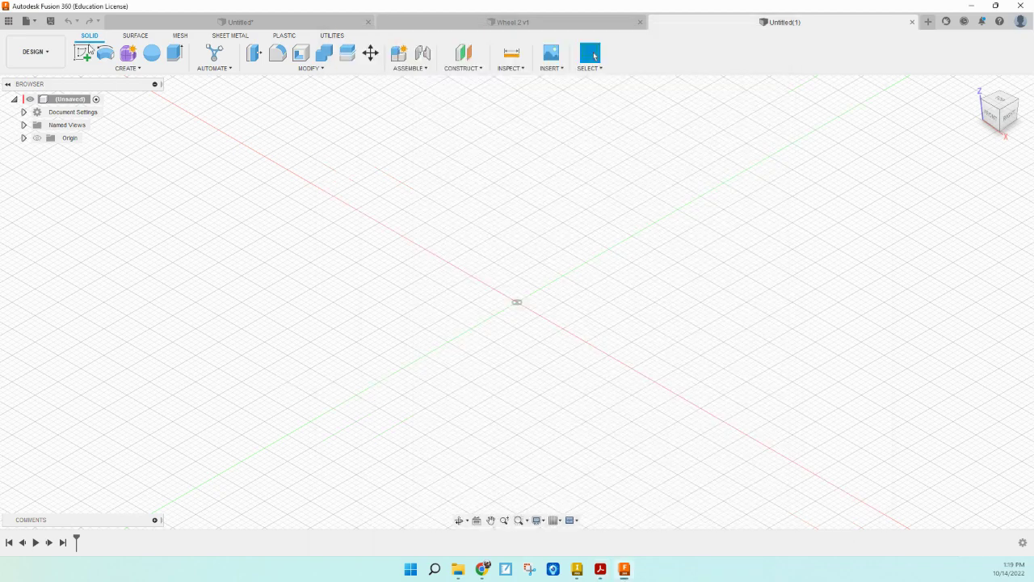
left_click(84, 53)
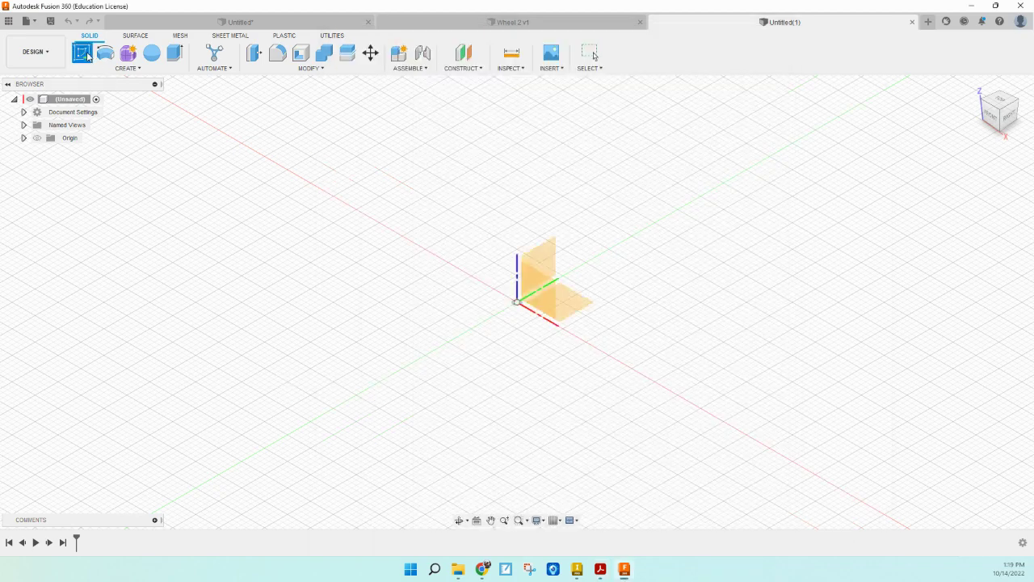
left_click(1007, 120)
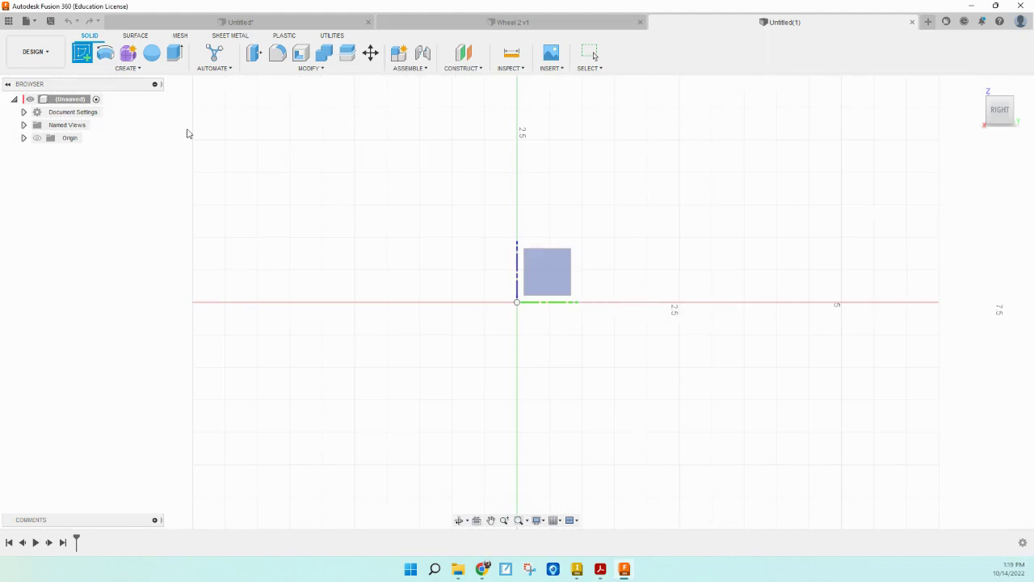
left_click(552, 283)
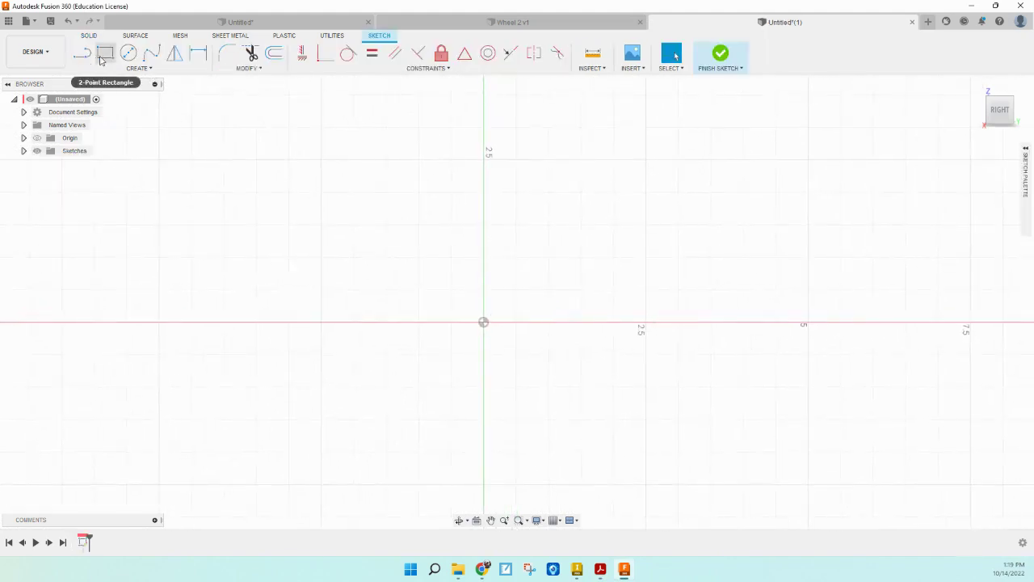
- Sketch a horizontal line 0.25 in long from the origin along the horizontal axis
left_click(82, 53)
left_click(483, 322)
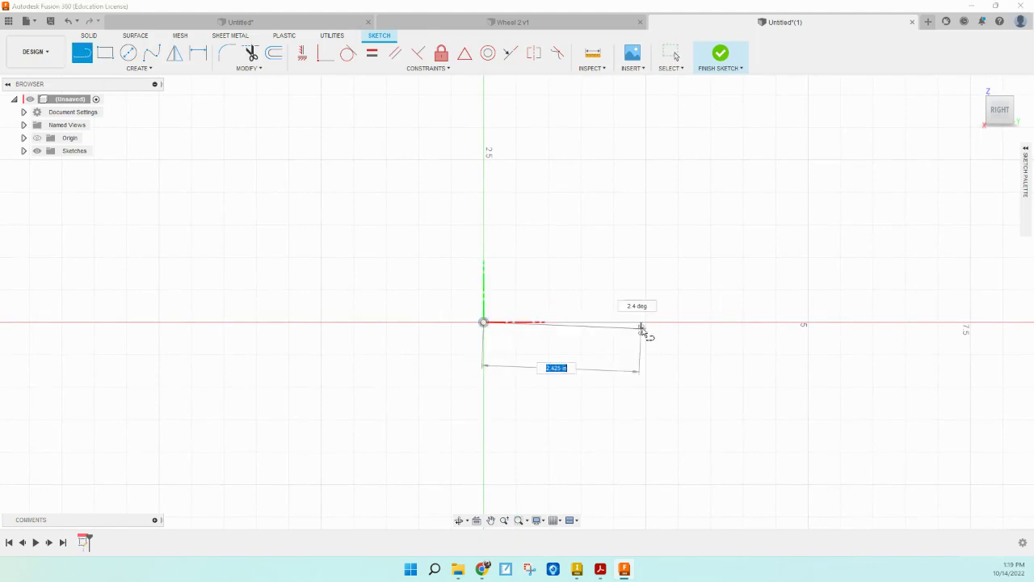
type("0.25")
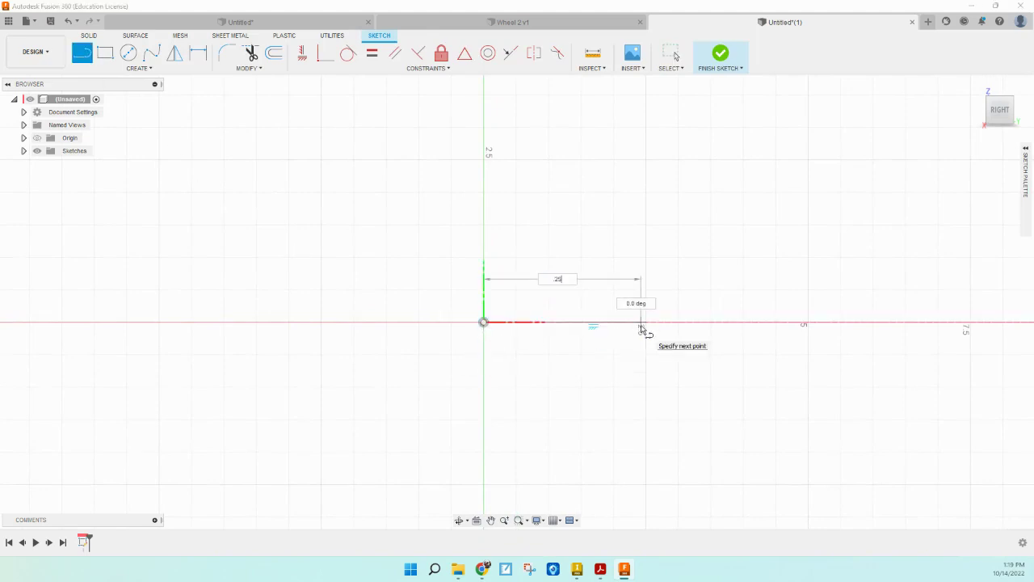
key("Return")
key("Escape")
scroll(490, 325, "up", 3)
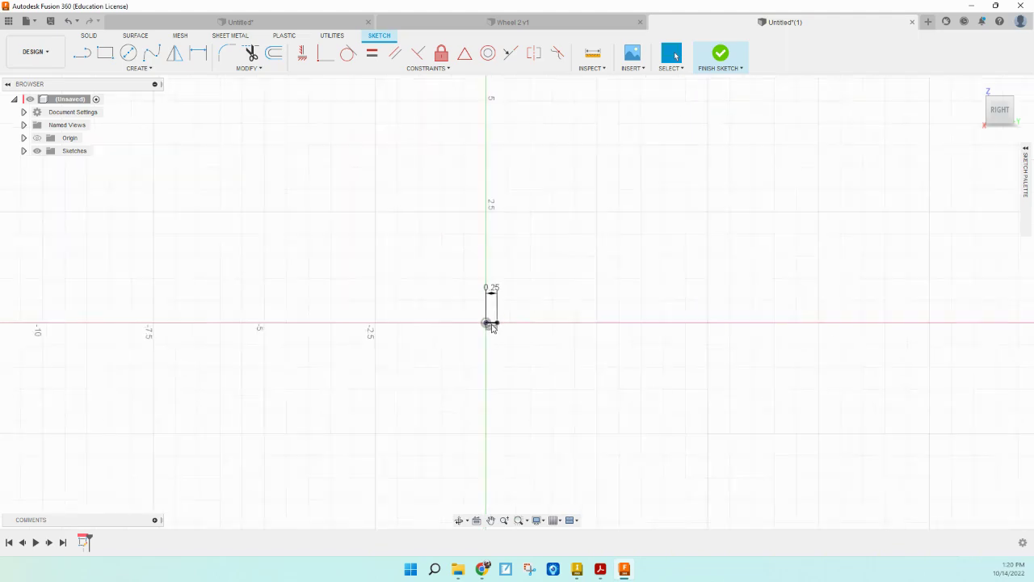
scroll(489, 327, "up", 5)
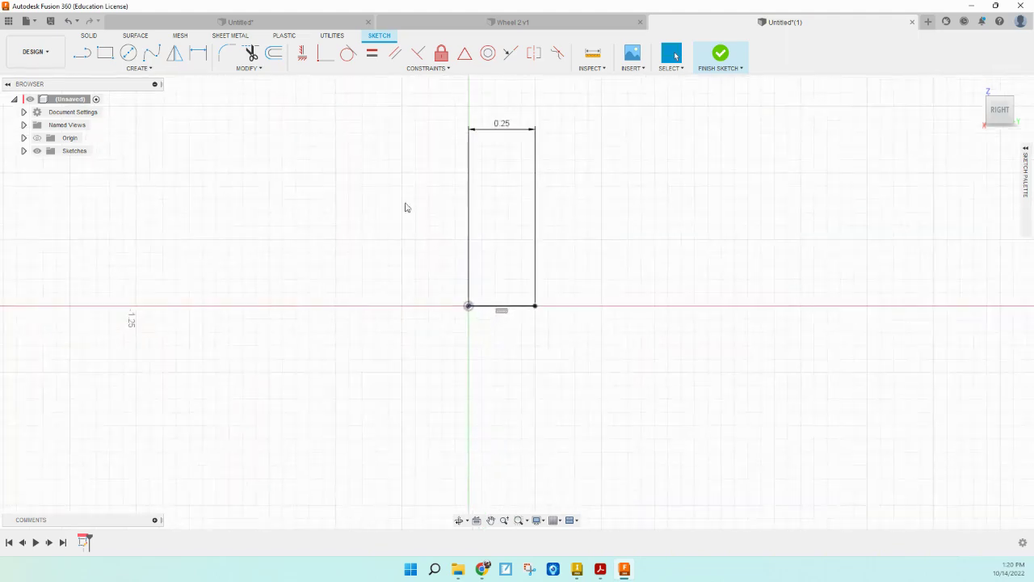
- Sketch a vertical line 0.25 in long upward from the origin
left_click(93, 60)
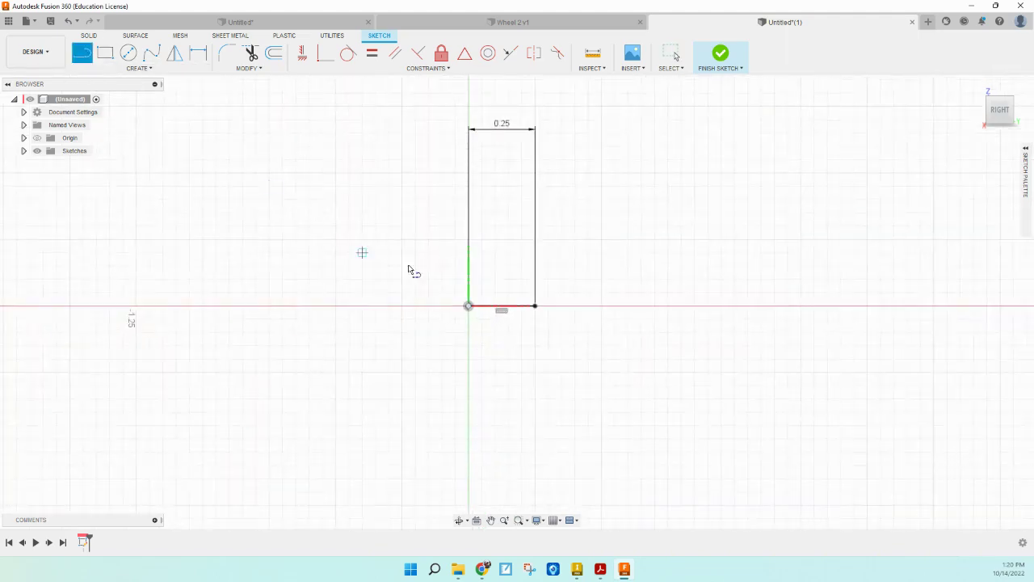
left_click(468, 305)
type("0.25")
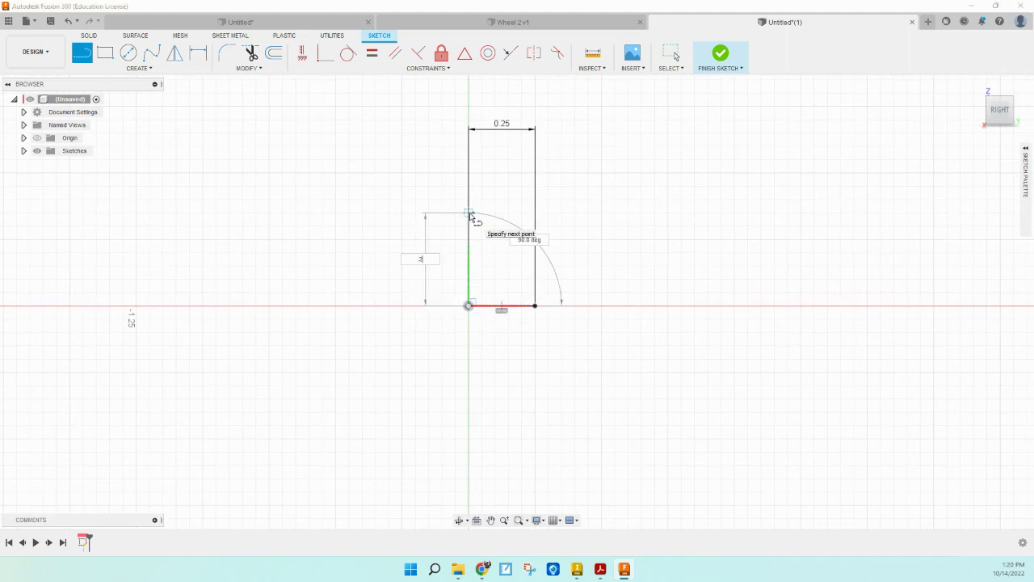
key("Return")
key("Escape")
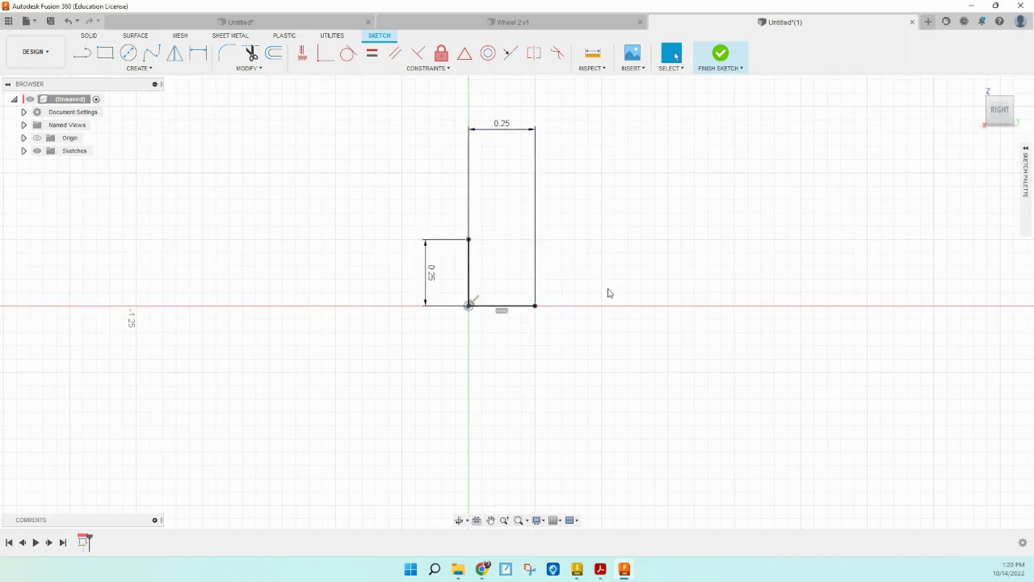
- Sketch a vertical line 0.515 in long upward from the free end of the horizontal base line
left_click(81, 53)
left_click(535, 306)
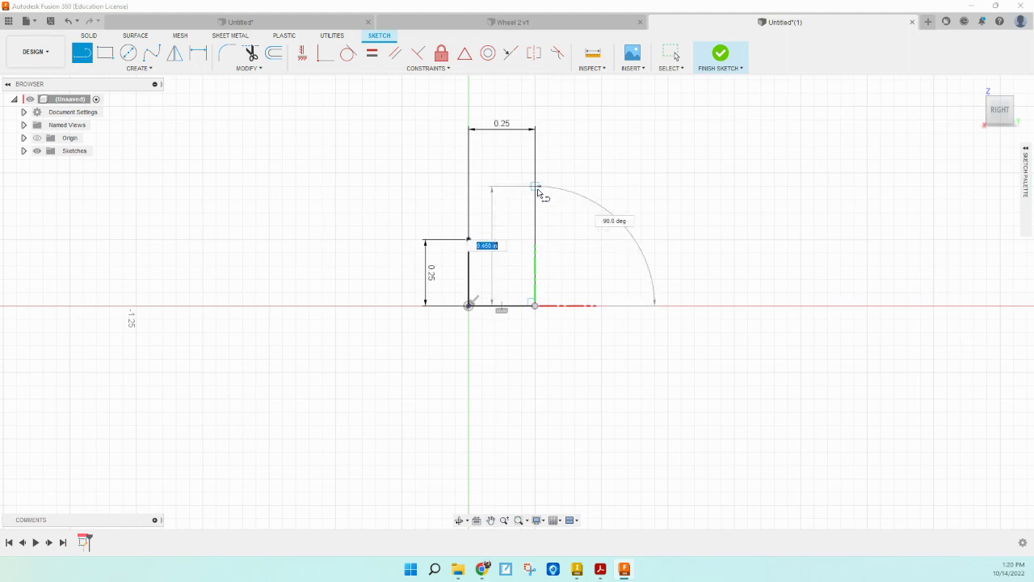
key("BackSpace")
key("Tab")
key("Return")
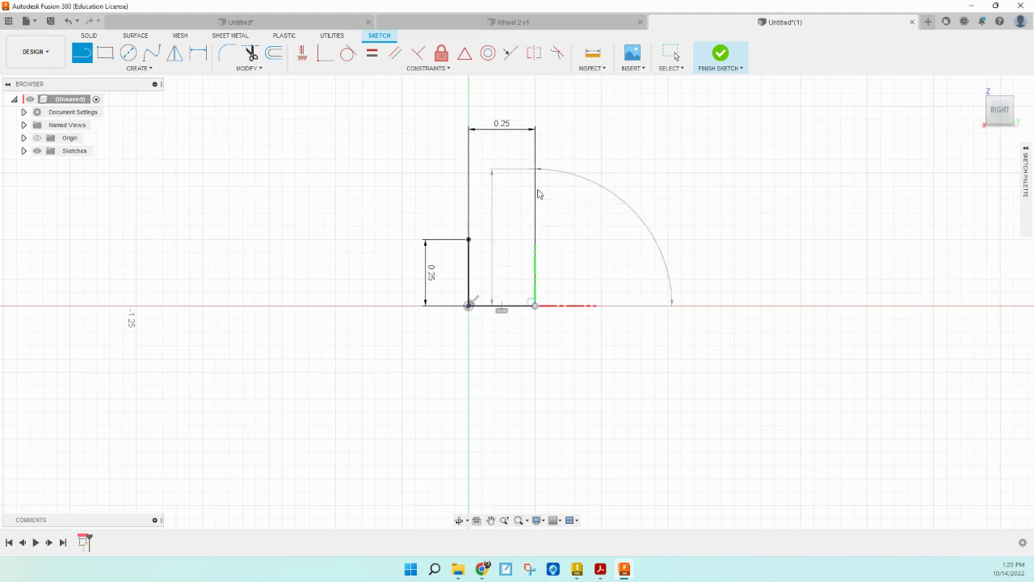
key("Escape")
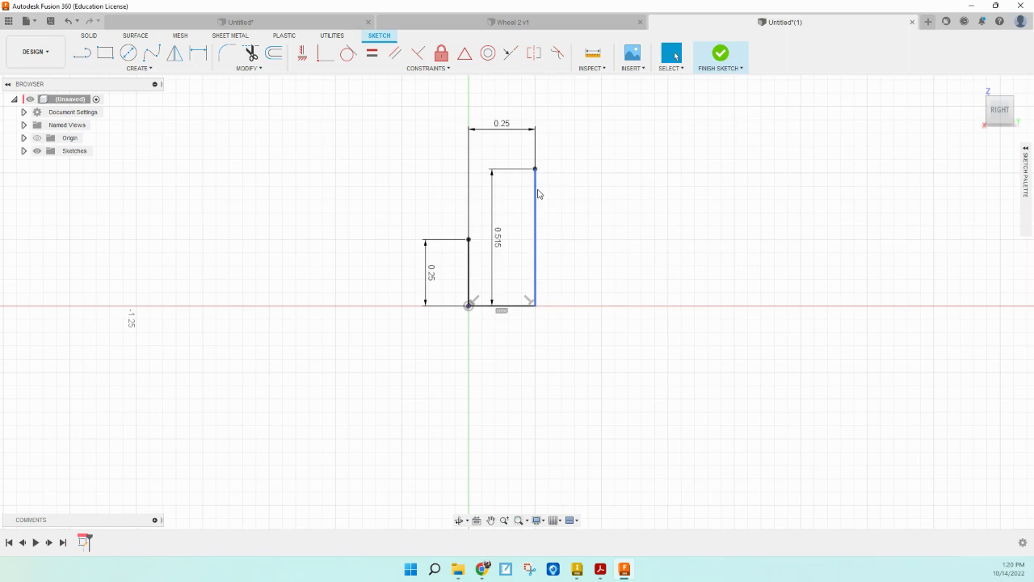
- Sketch a second vertical line 0.461 in long upward from the origin, over the 0.25 in line
left_click(83, 54)
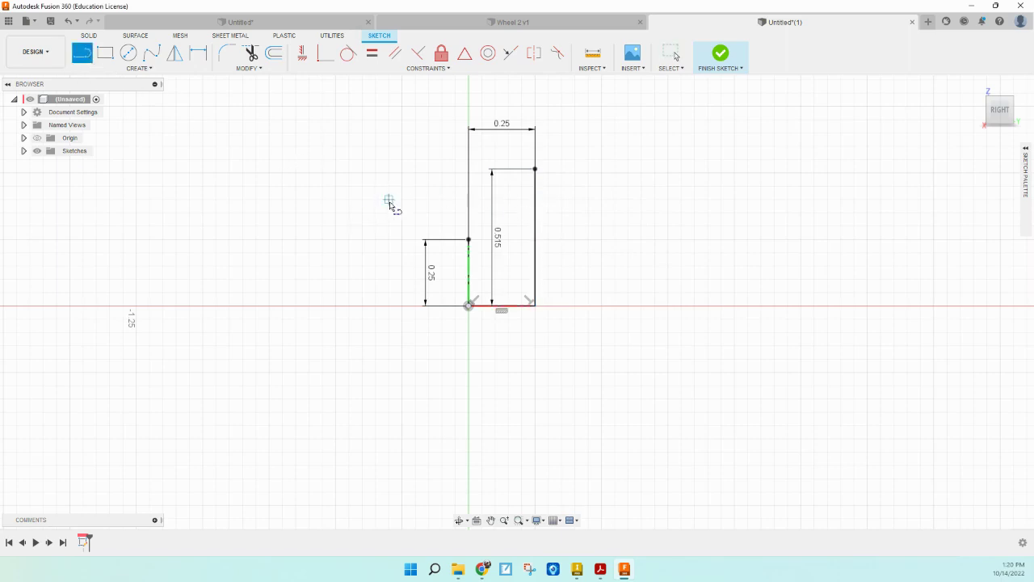
left_click(468, 304)
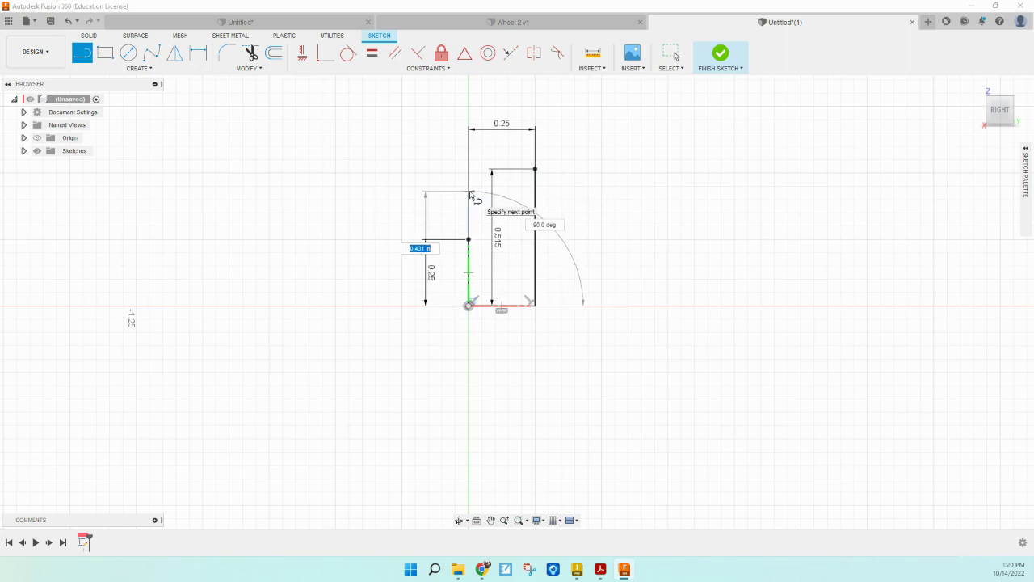
key("BackSpace")
key("Return")
key("Escape")
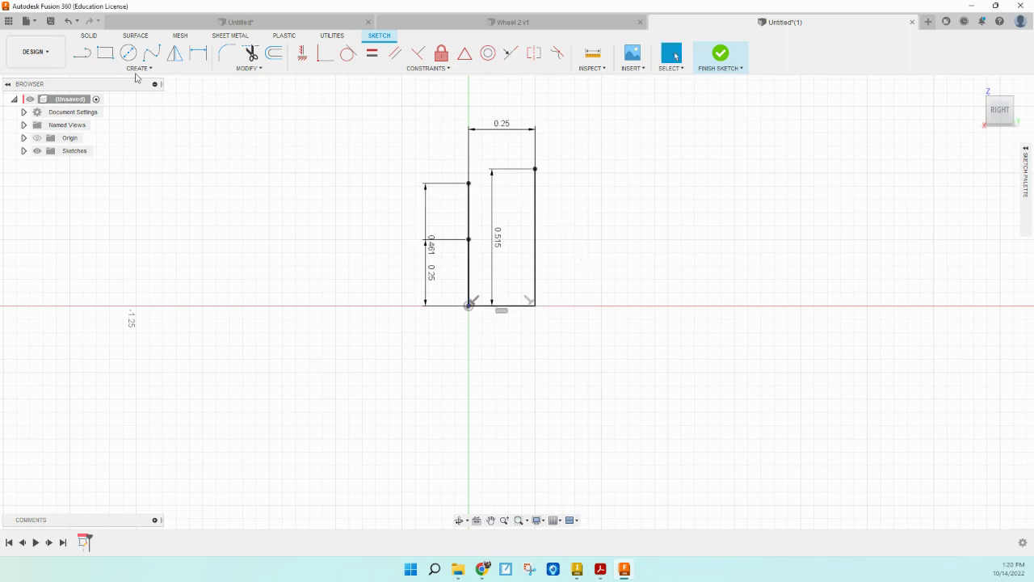
- Extend the profile with a vertical line from the 0.461 in line's upper end to the height of the 0.515 in line
key("l")
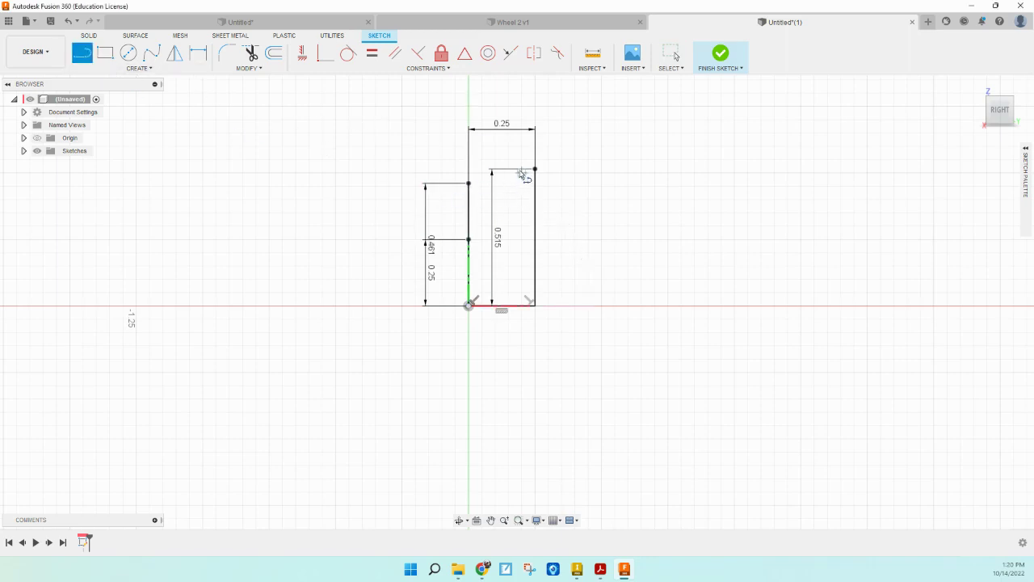
left_click(469, 183)
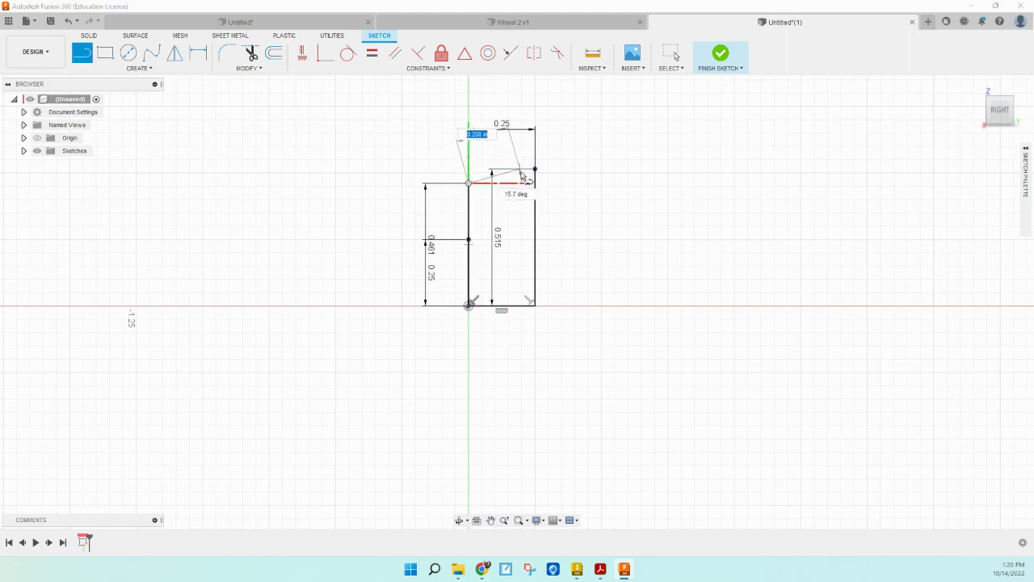
scroll(534, 171, "down", 2)
scroll(535, 172, "up", 3)
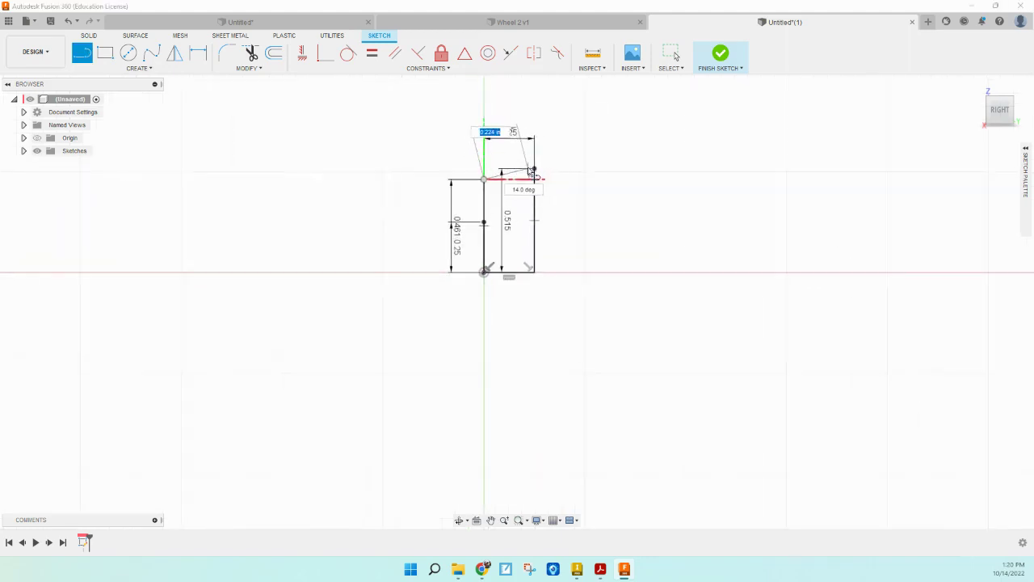
scroll(533, 171, "up", 5)
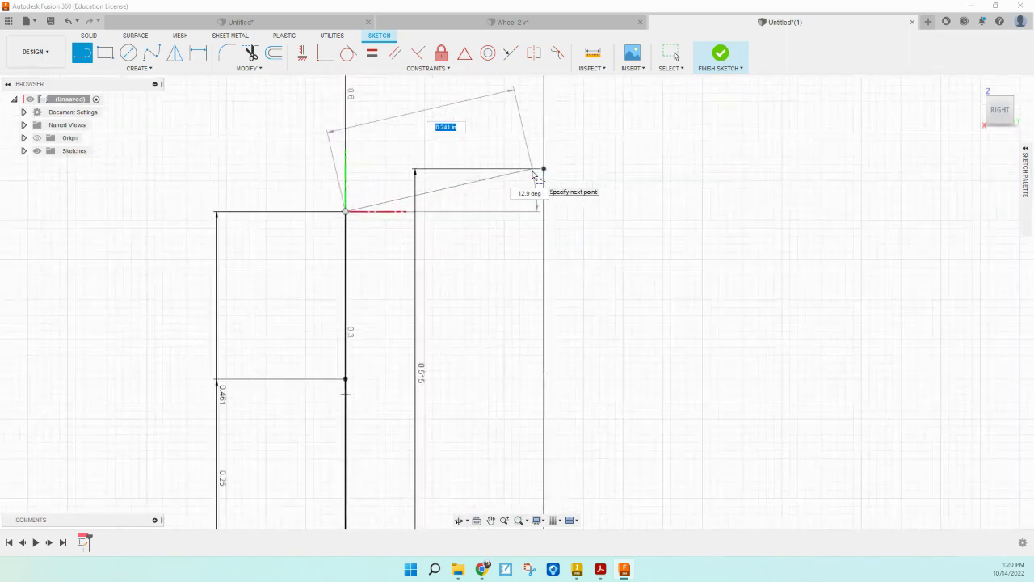
scroll(534, 172, "up", 2)
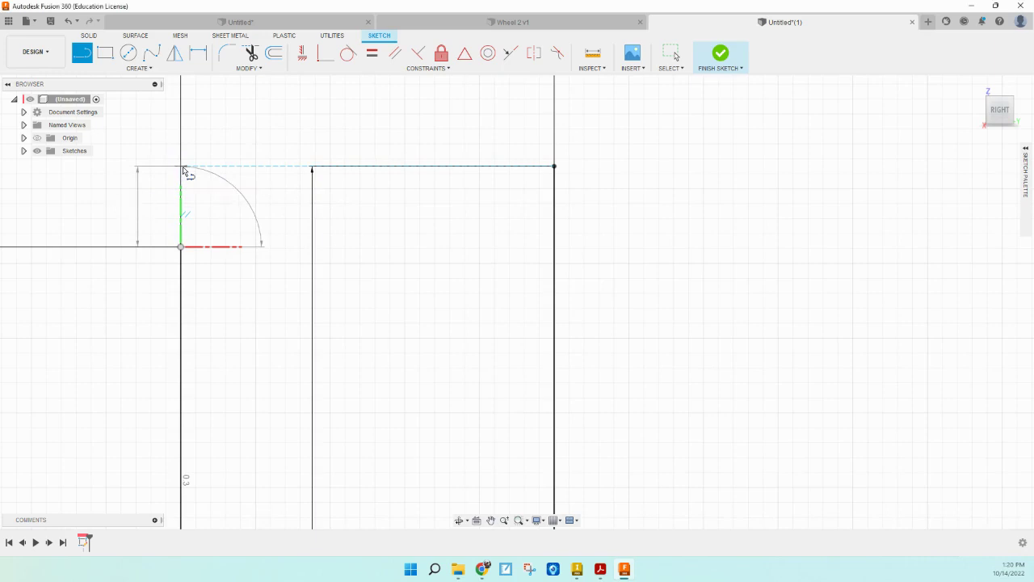
left_click(181, 168)
key("Escape")
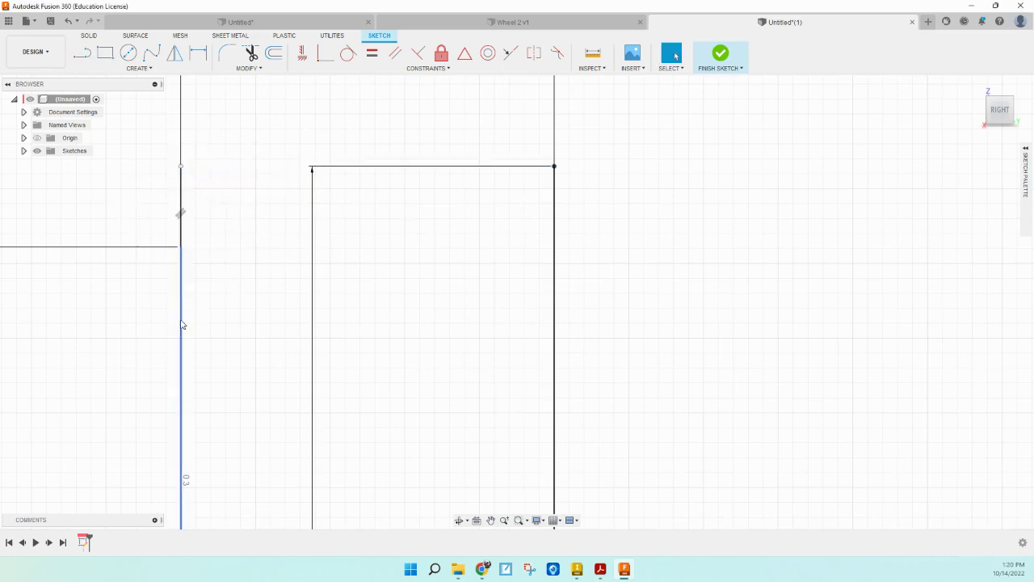
- Trim the section of the vertical line above the origin between the 0.25 in and 0.461 in heights
left_click(249, 55)
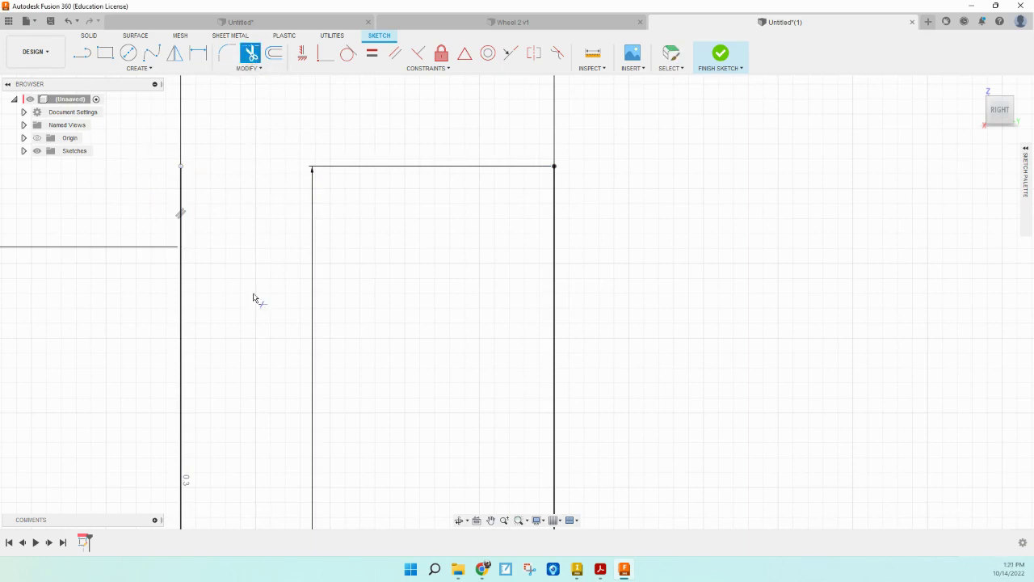
left_click(181, 340)
scroll(176, 359, "up", 5)
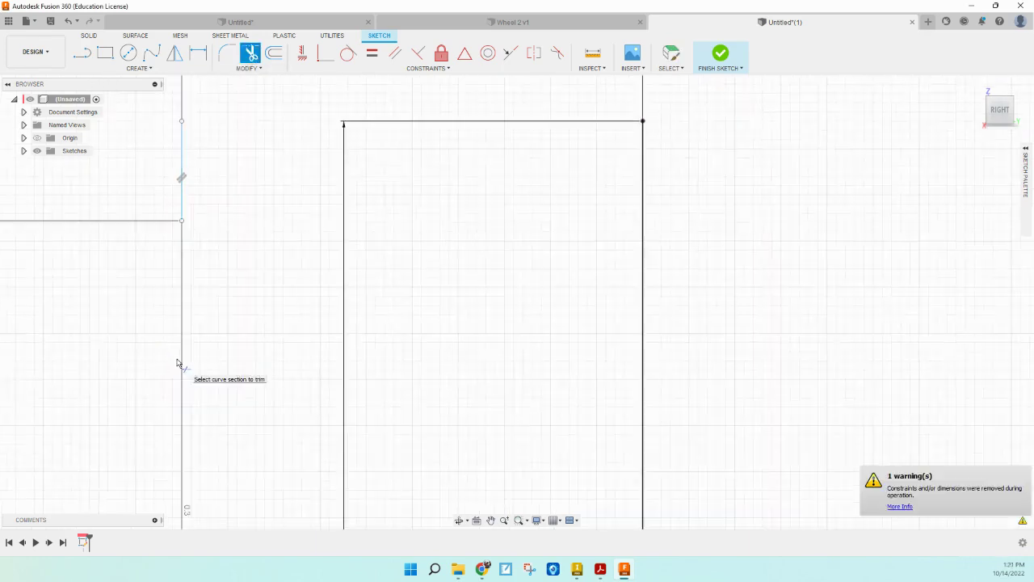
scroll(180, 362, "up", 1)
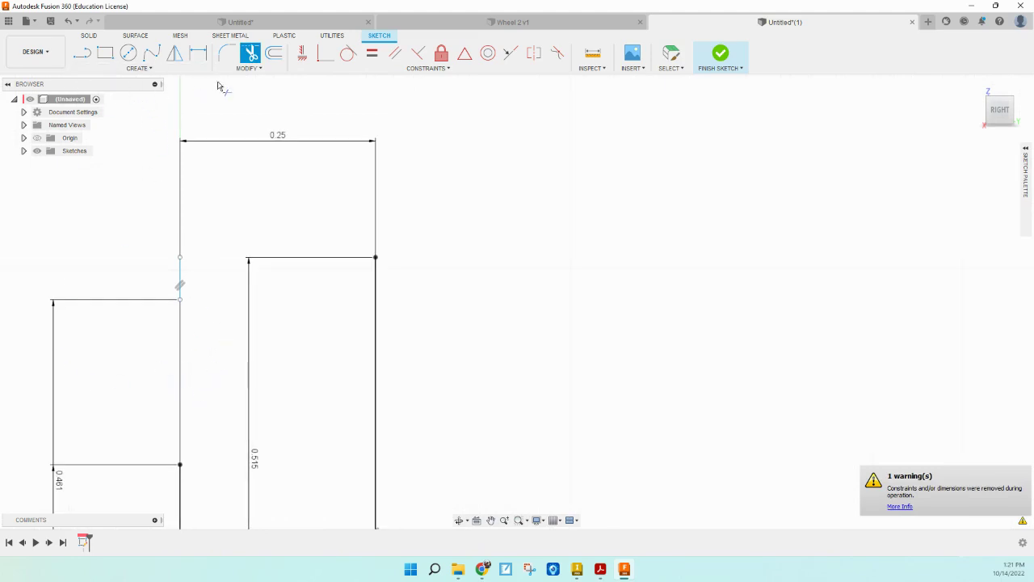
key("Escape")
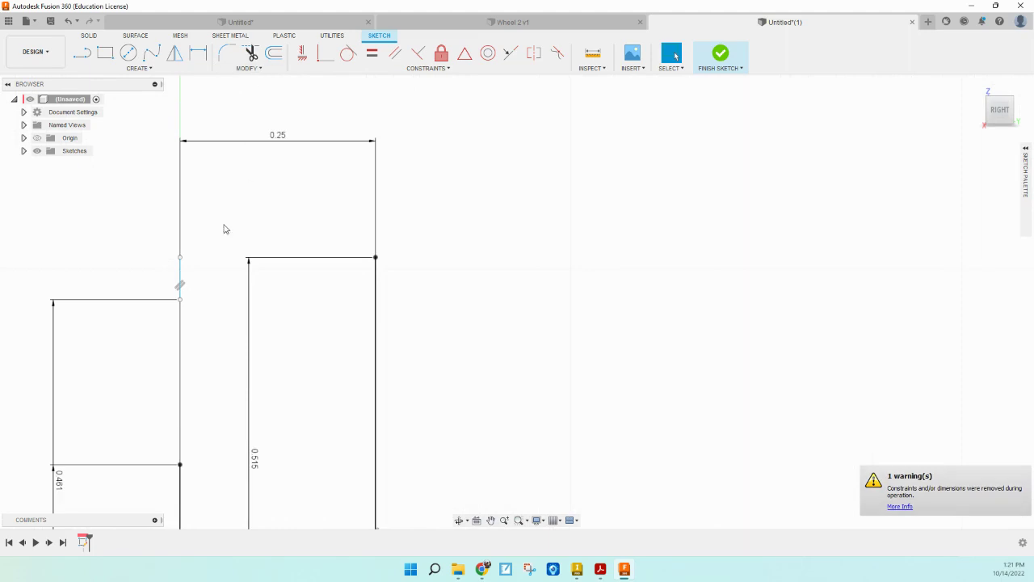
- Hide the sketch dimensions to reveal only the profile geometry
left_click(181, 376)
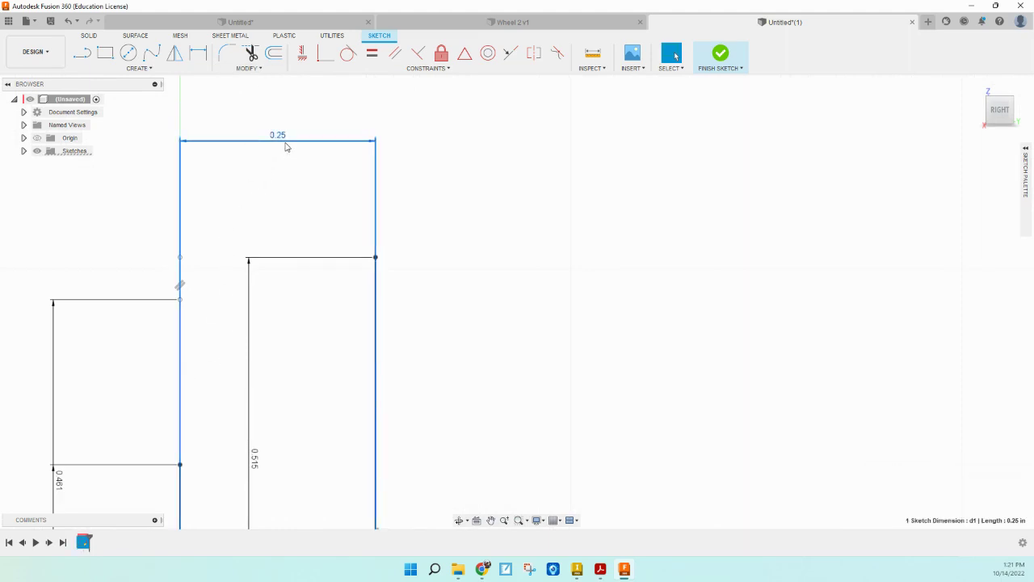
left_click(1028, 156)
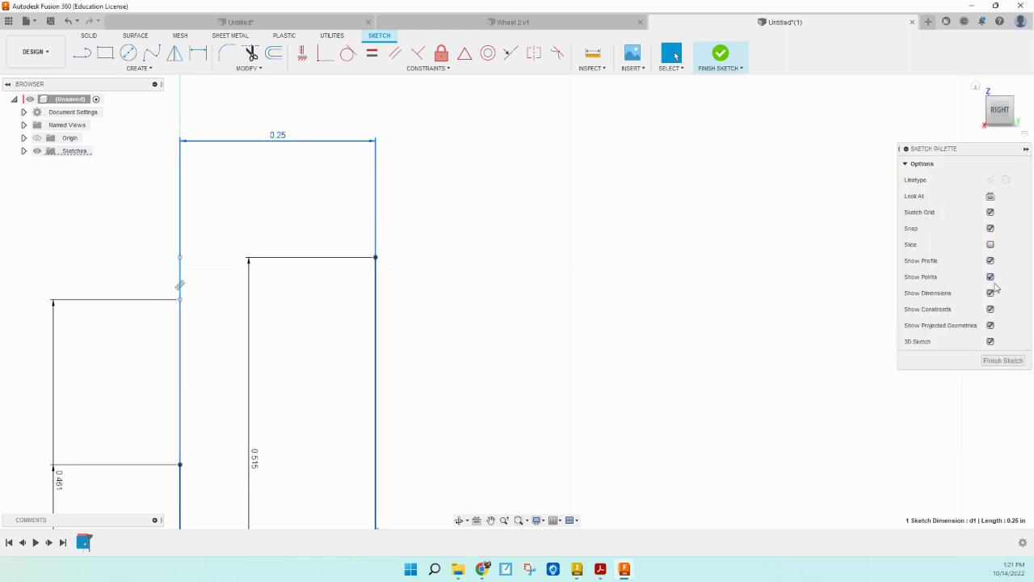
left_click(990, 293)
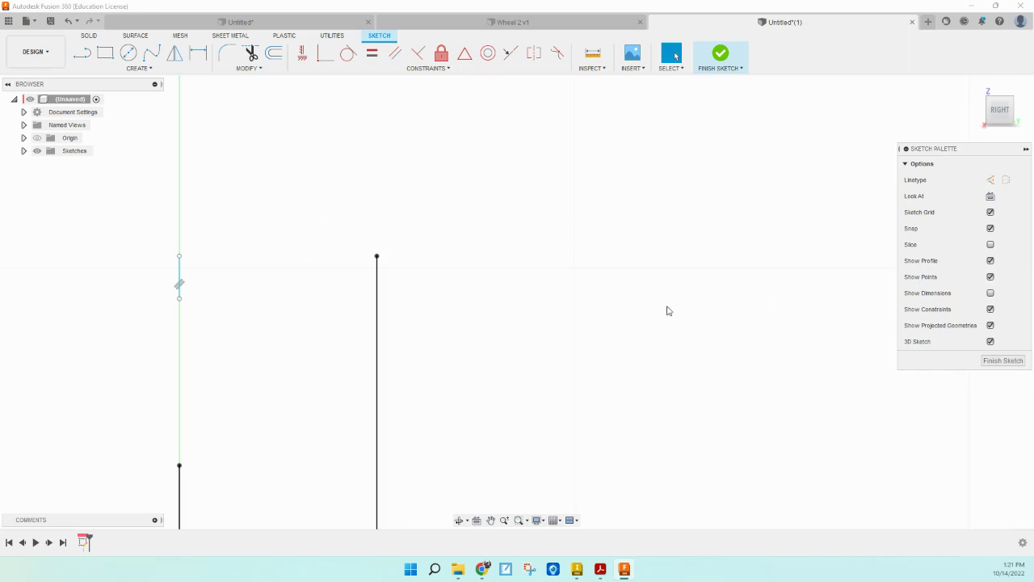
left_click(490, 520)
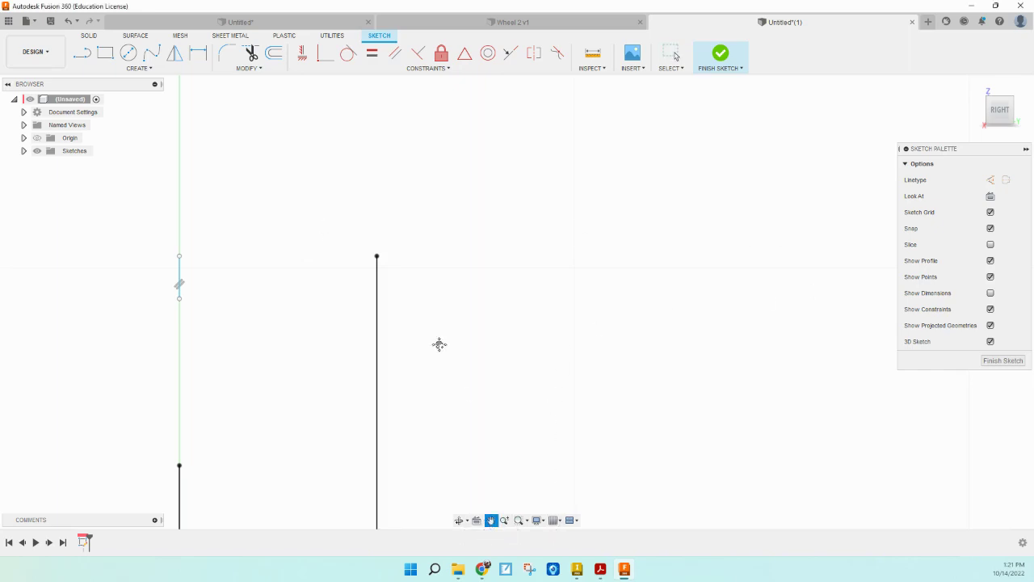
- Draw a two-point circle across the upper ends of the two vertical lines and trim away its lower half
left_click_drag(439, 341, 632, 432)
left_click(145, 68)
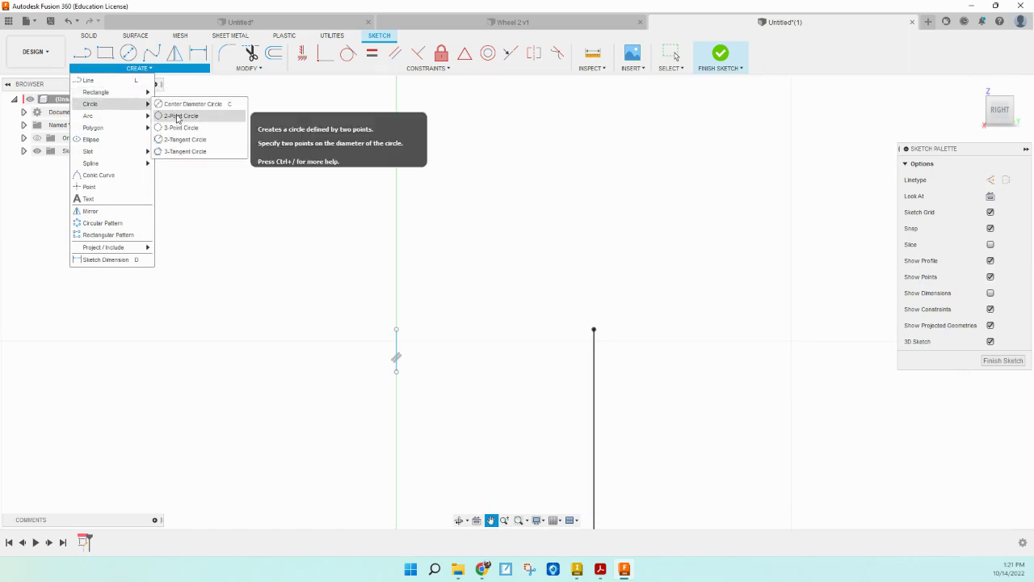
left_click(174, 114)
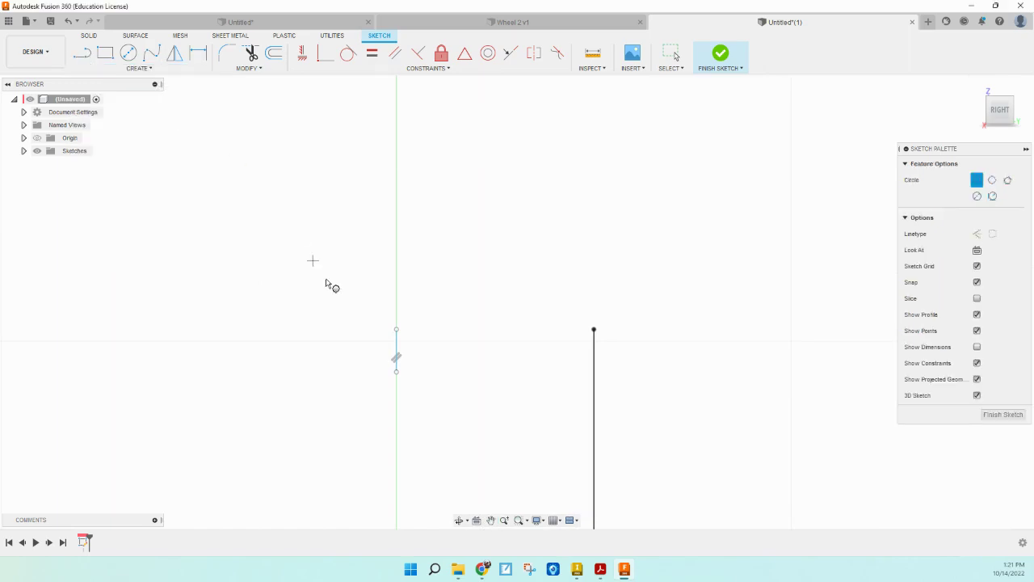
left_click(395, 329)
left_click(594, 330)
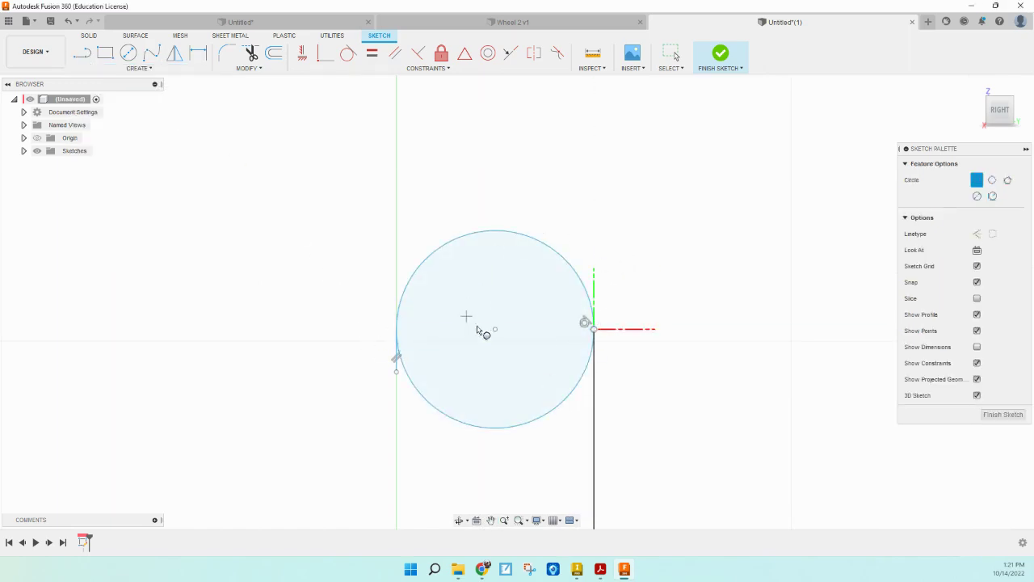
left_click(250, 52)
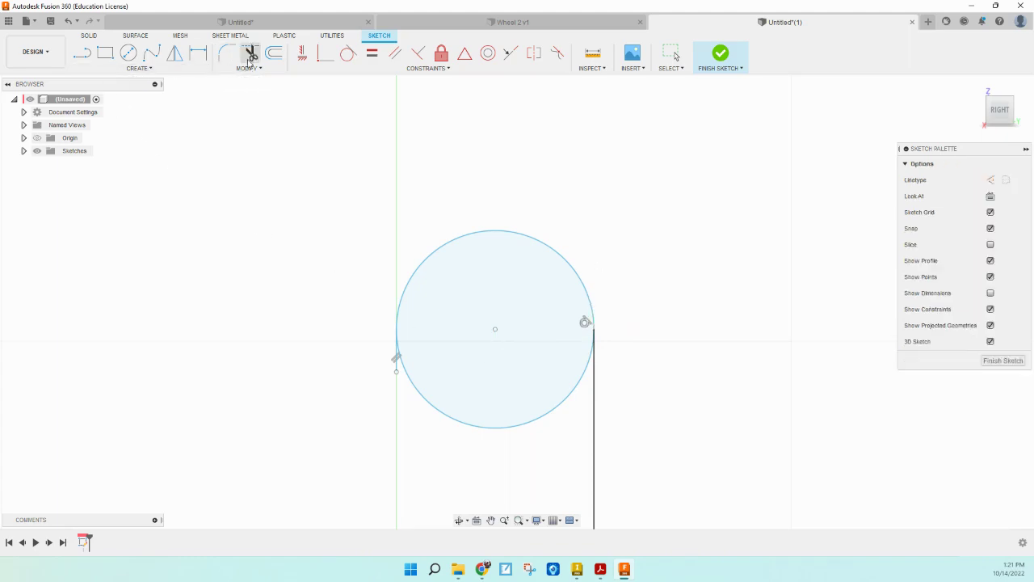
left_click(494, 428)
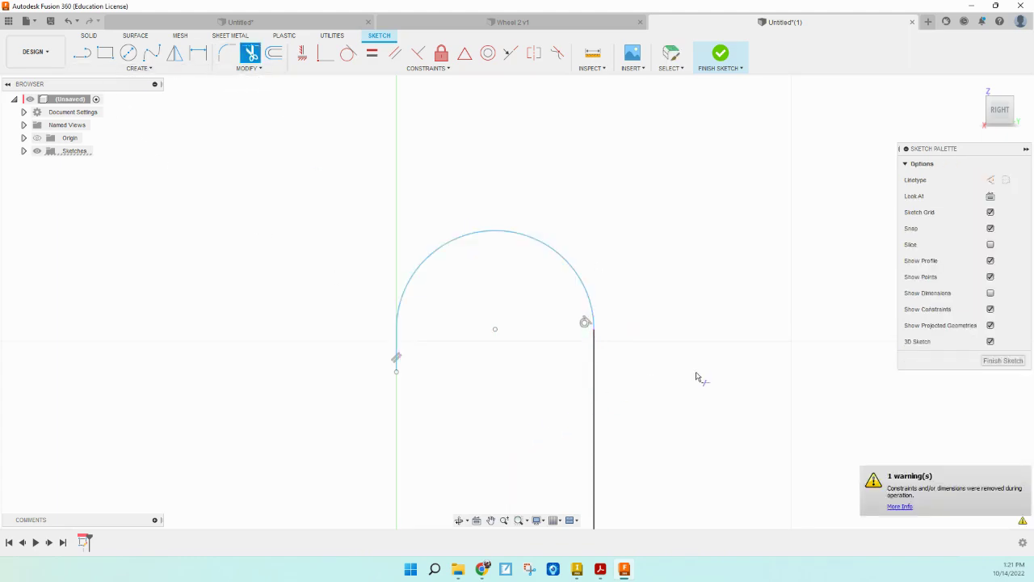
left_click(490, 520)
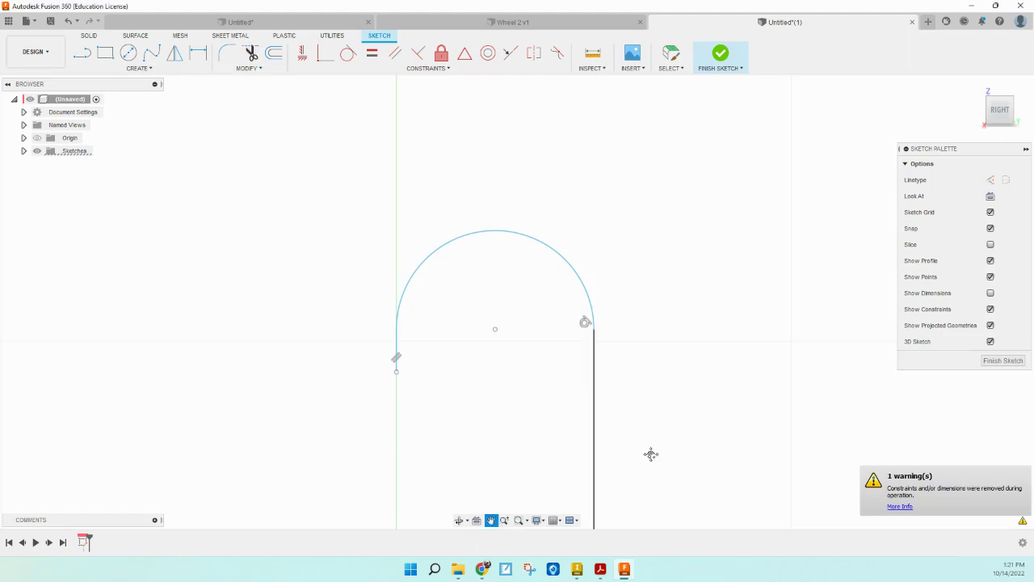
mouse_move(692, 436)
left_mouse_down()
mouse_move(700, 157)
mouse_move(693, 268)
left_mouse_up()
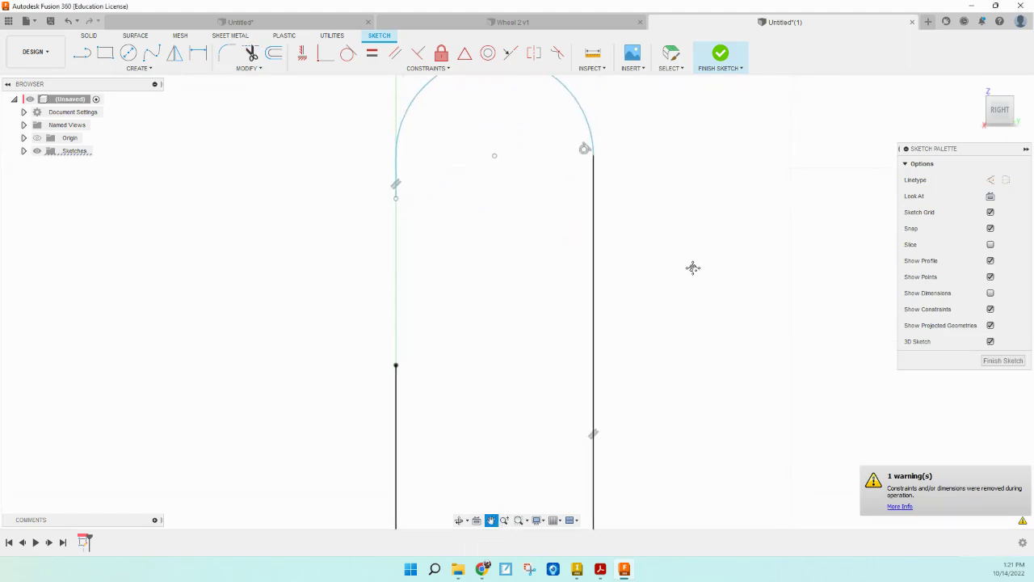
left_click(82, 52)
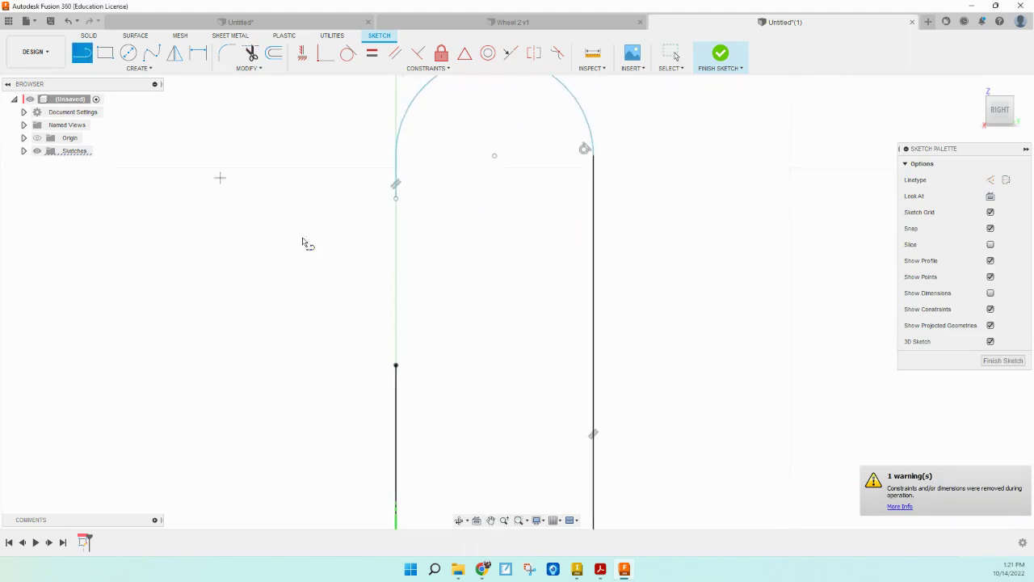
left_click(397, 366)
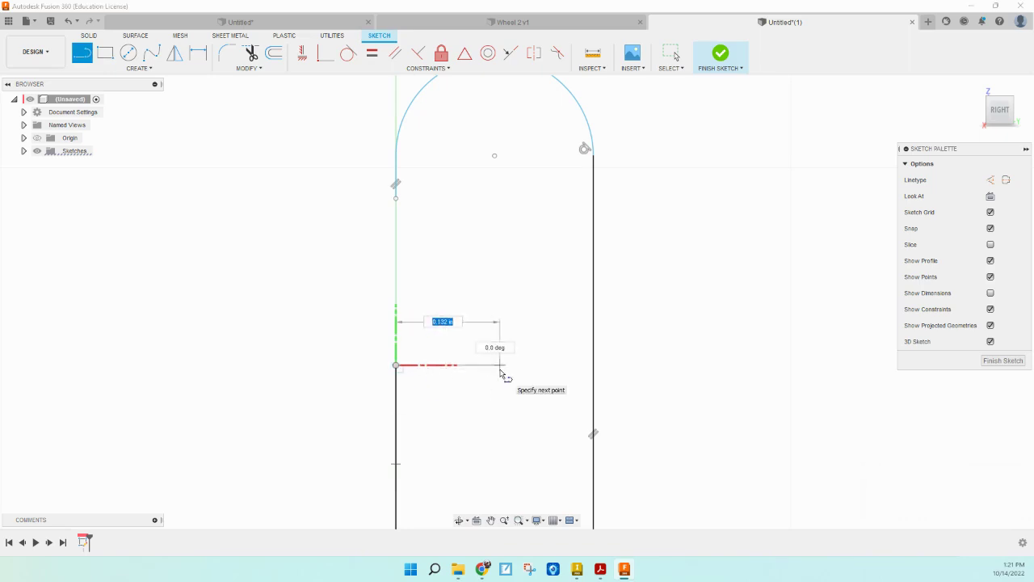
key("BackSpace")
type("5")
key("Return")
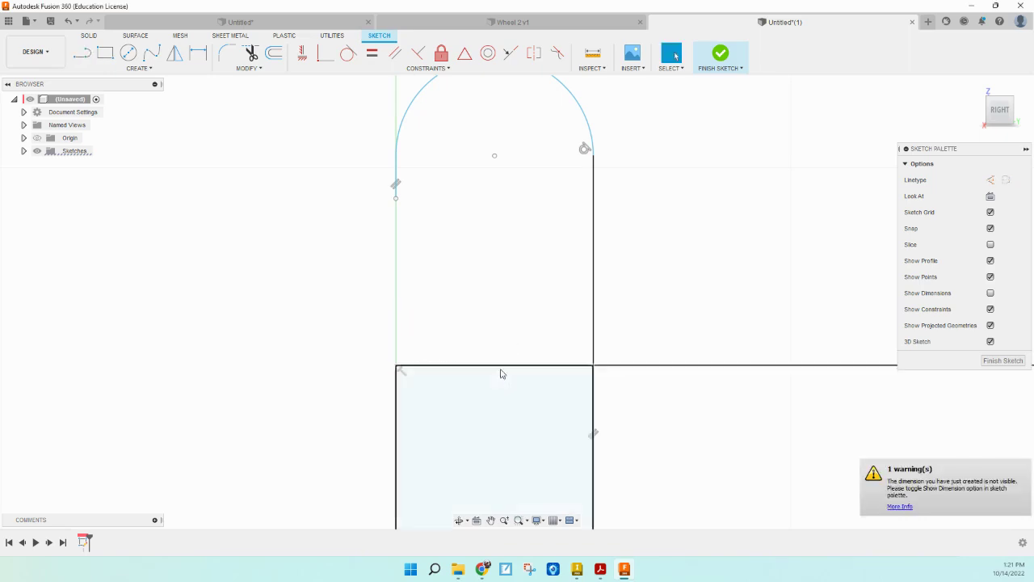
key("ctrl+z")
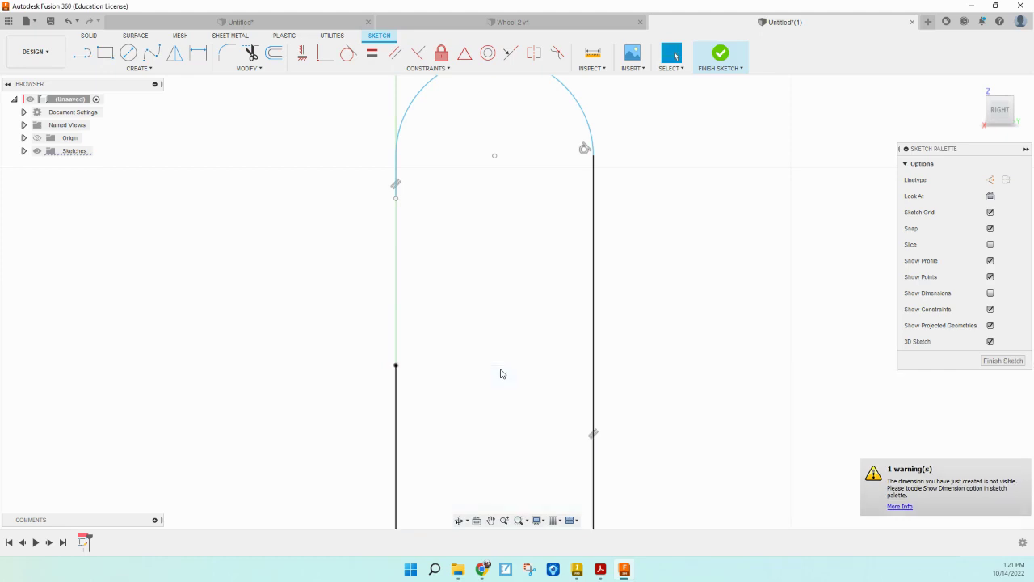
- Sketch a 0.125 in horizontal line inward from the upper end of the vertical line that starts at the origin
left_click(82, 53)
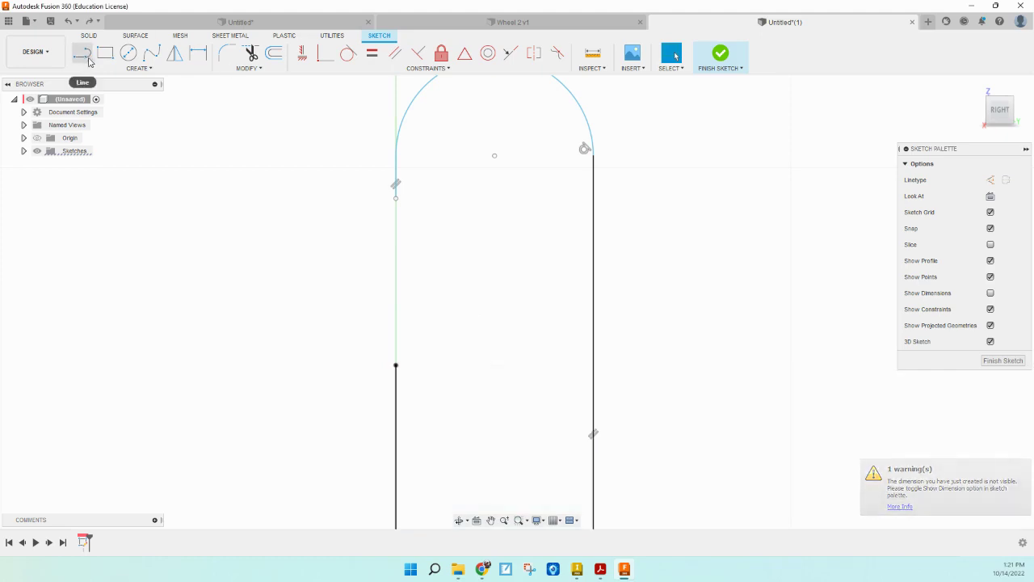
left_click(396, 365)
type(".")
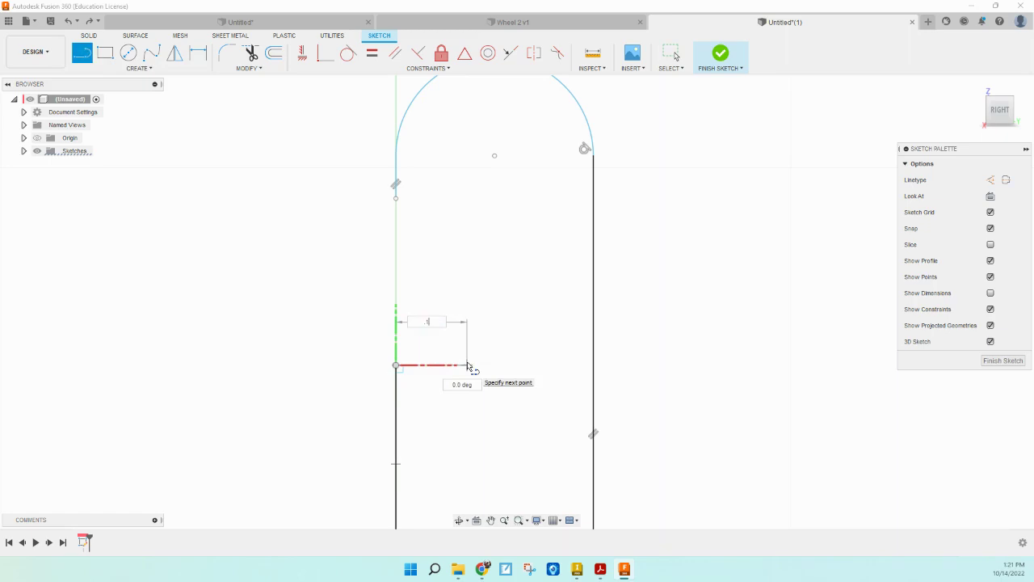
type("125")
key("Tab")
key("Return")
key("Escape")
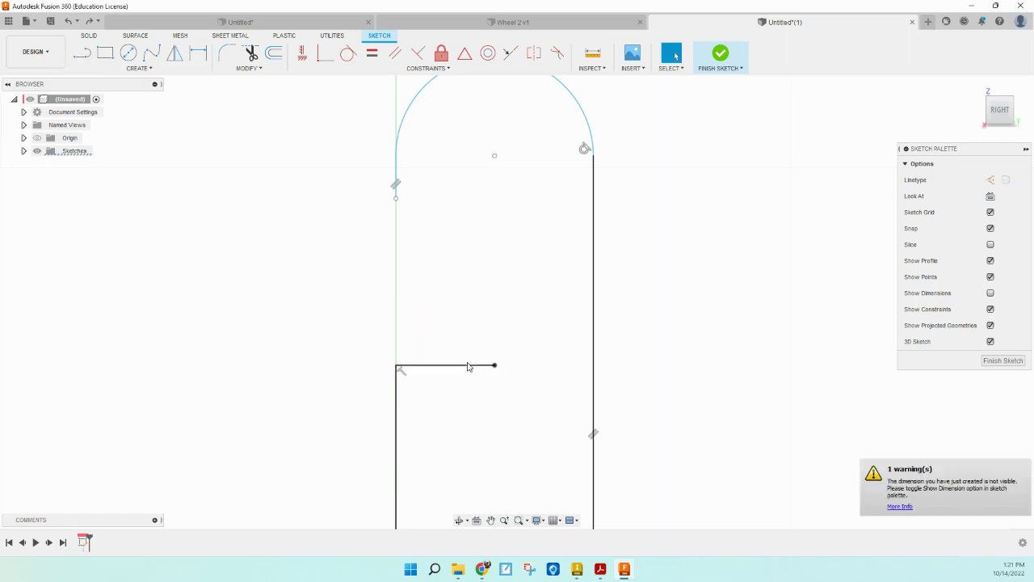
- Sketch a 0.125 in horizontal line inward from the lower end of the short vertical line beneath the arc
left_click(81, 52)
left_click(396, 199)
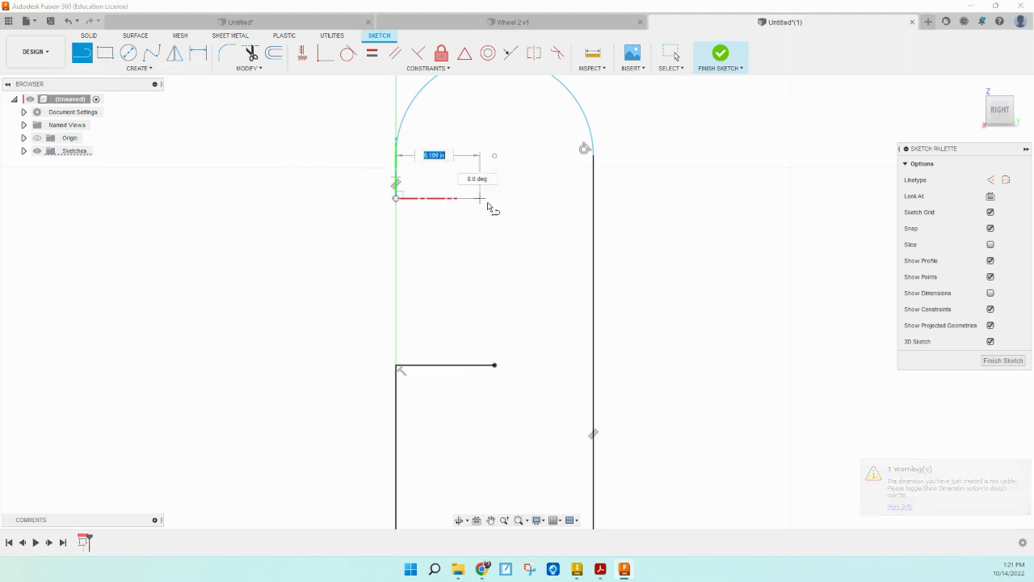
type(".125")
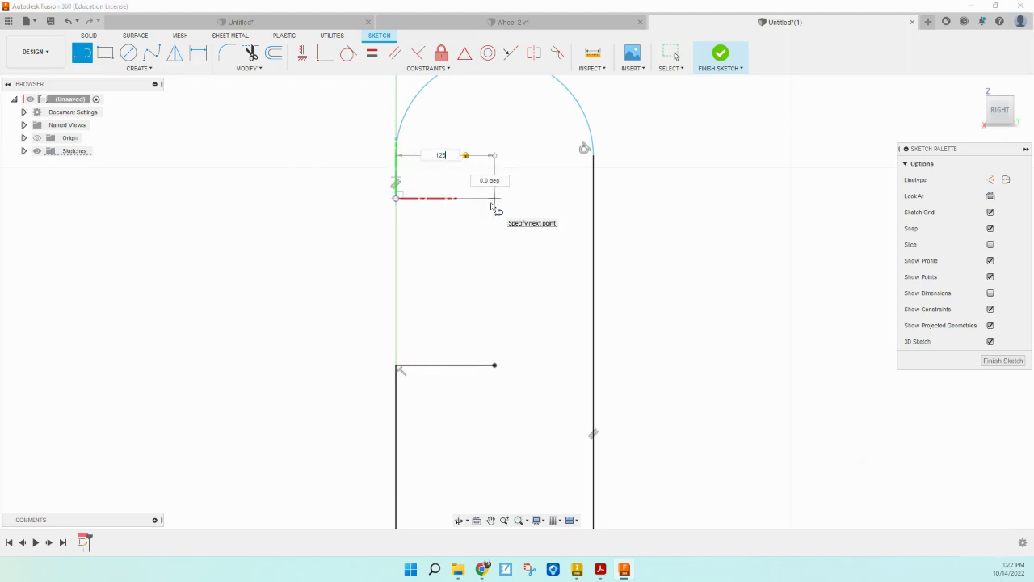
key("Return")
key("Escape")
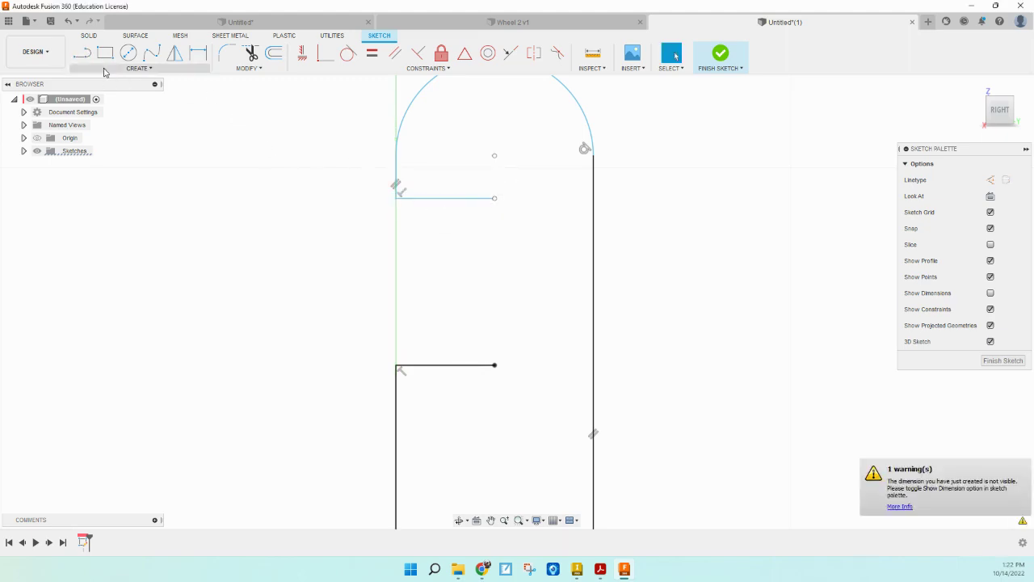
- Close the profile with a vertical line joining the inner ends of the two 0.125 in horizontal lines
left_click(82, 53)
left_click(495, 199)
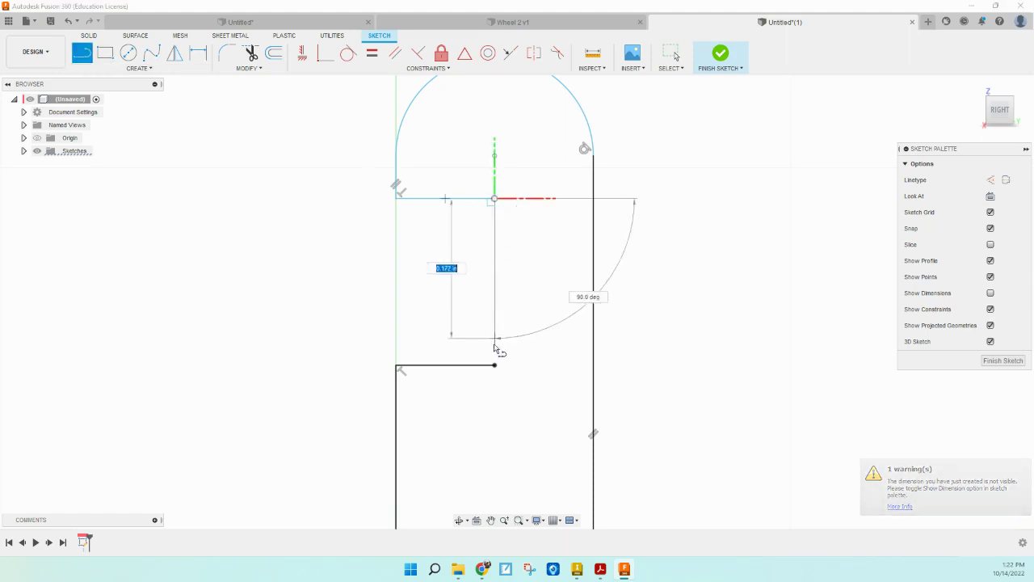
left_click(494, 364)
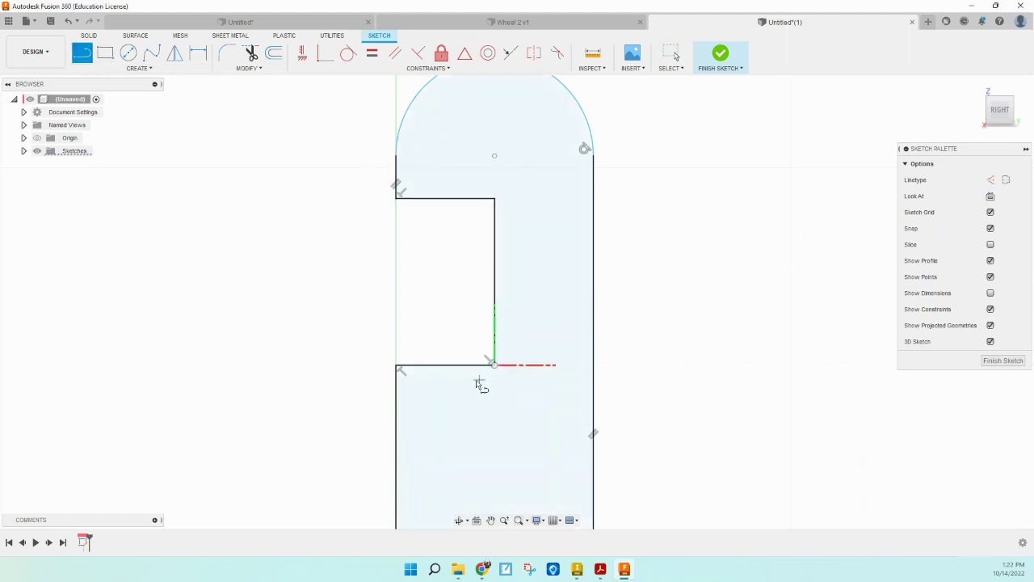
scroll(480, 381, "down", 1)
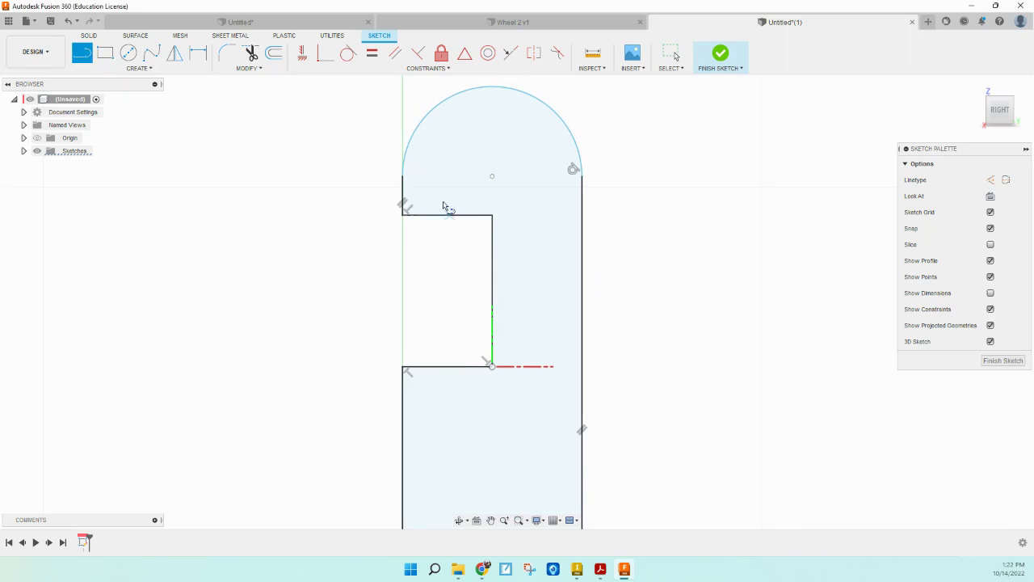
- Fillet the groove's upper outer corner with a 0.063 in radius
left_click(229, 58)
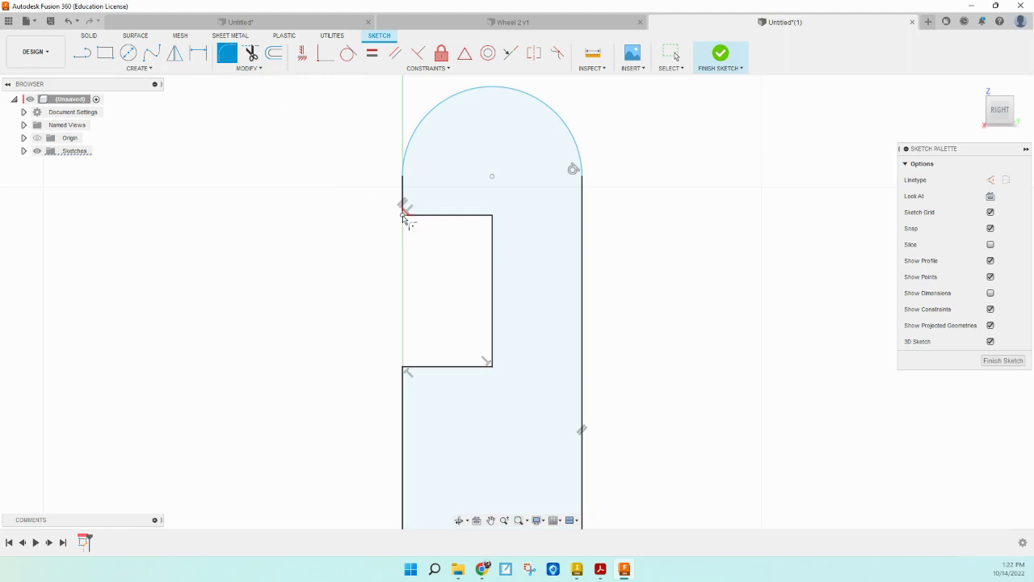
left_click(403, 216)
type(".06")
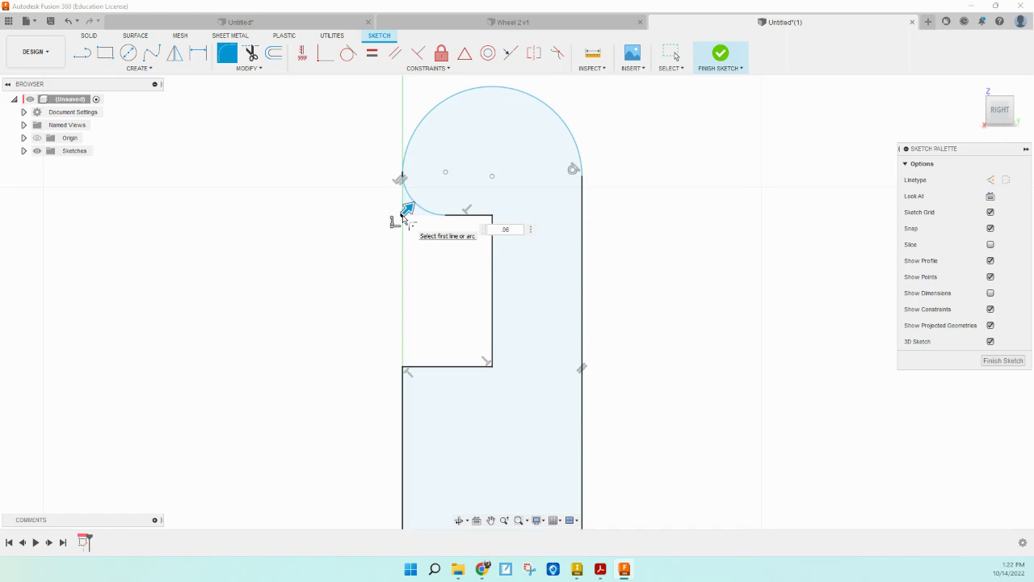
type("3")
key("Return")
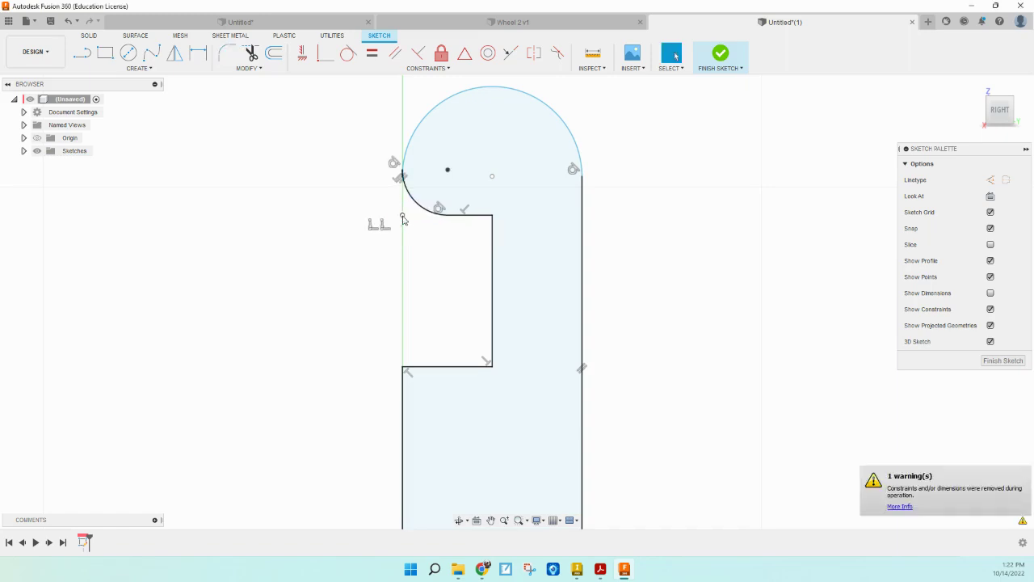
- Fillet the groove's two inner corners and its lower outer corner together with a 0.063 in radius
left_click(226, 56)
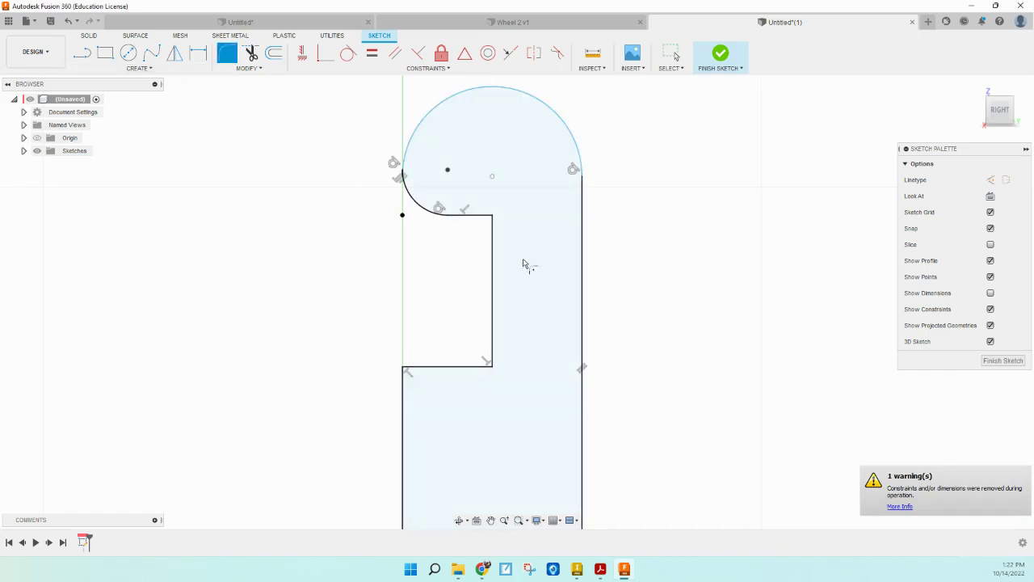
left_click(494, 218)
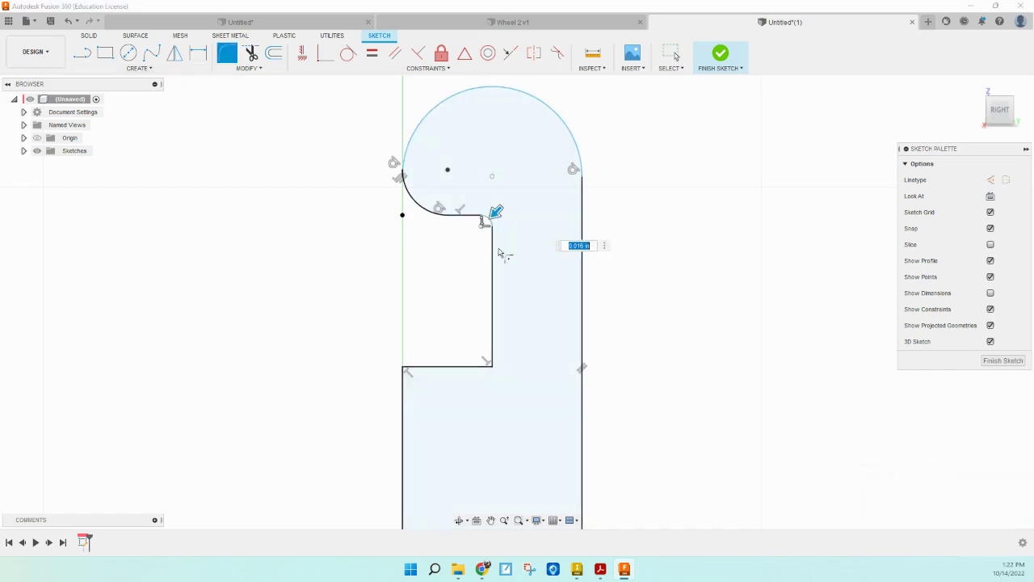
left_click(492, 368)
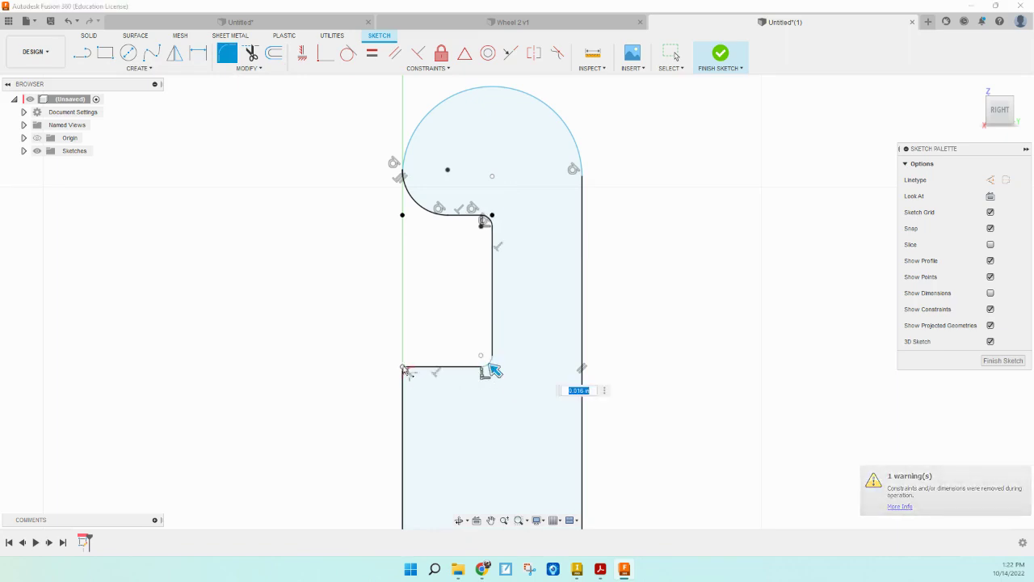
left_click(403, 369)
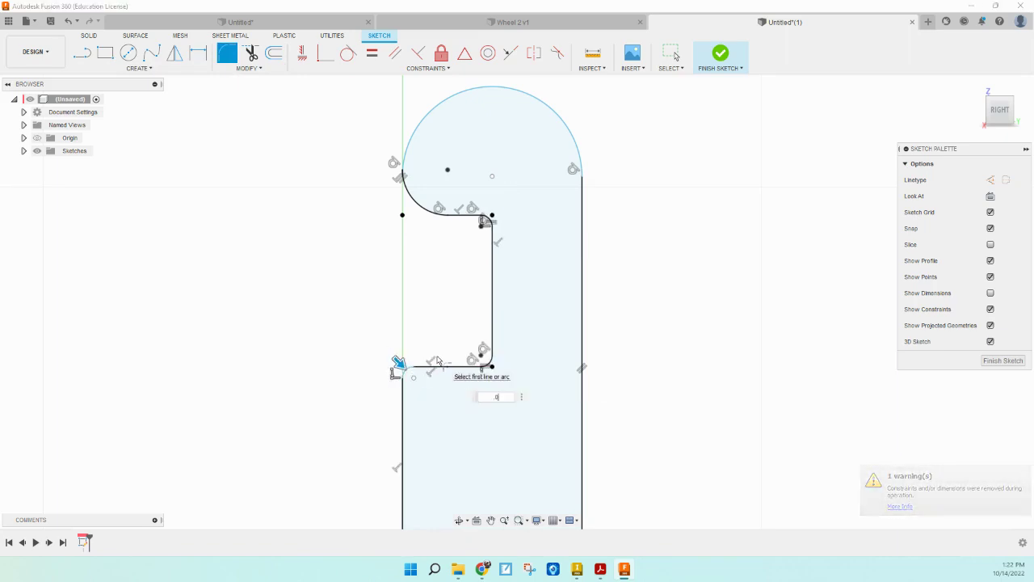
type(".063")
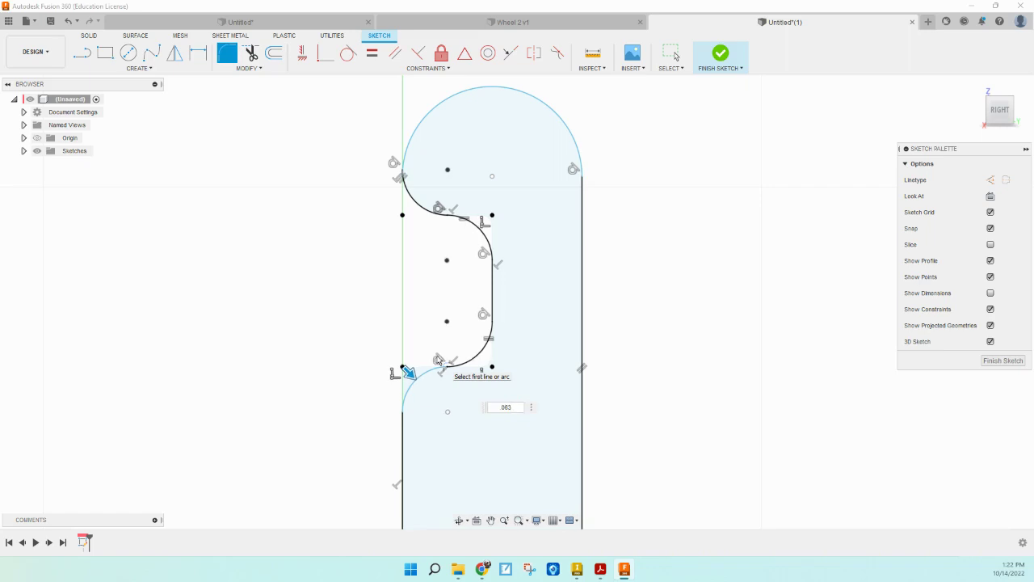
key("Return")
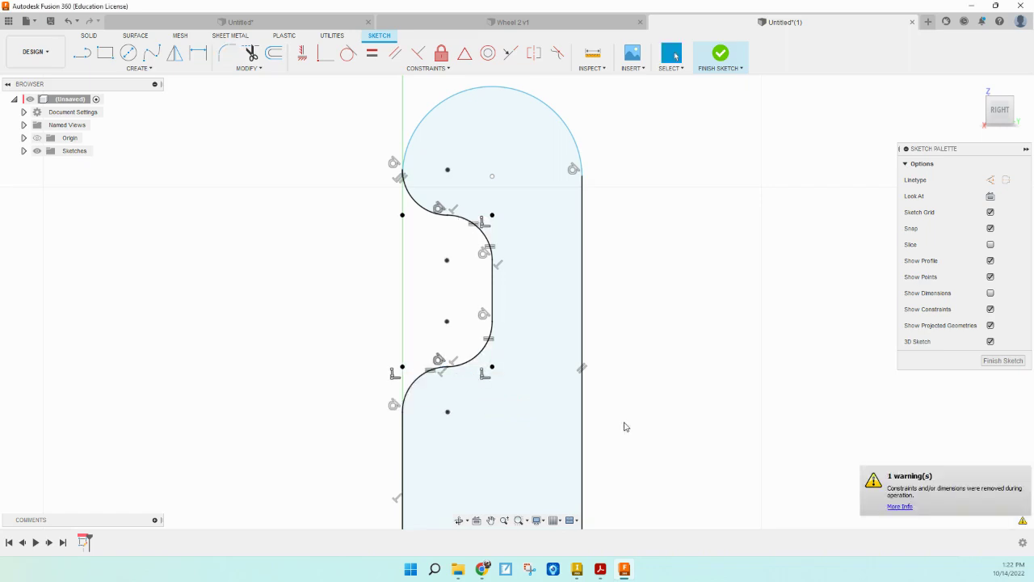
- Finish the sketch and revolve the profile 360 degrees about its bottom horizontal line as a new body
scroll(638, 377, "up", 1)
scroll(638, 377, "down", 3)
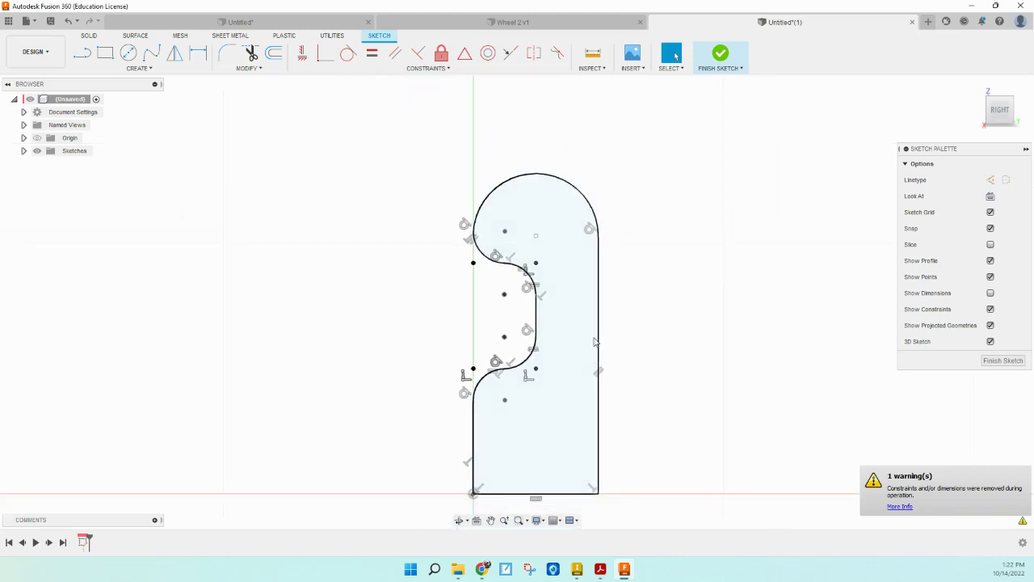
left_click(721, 55)
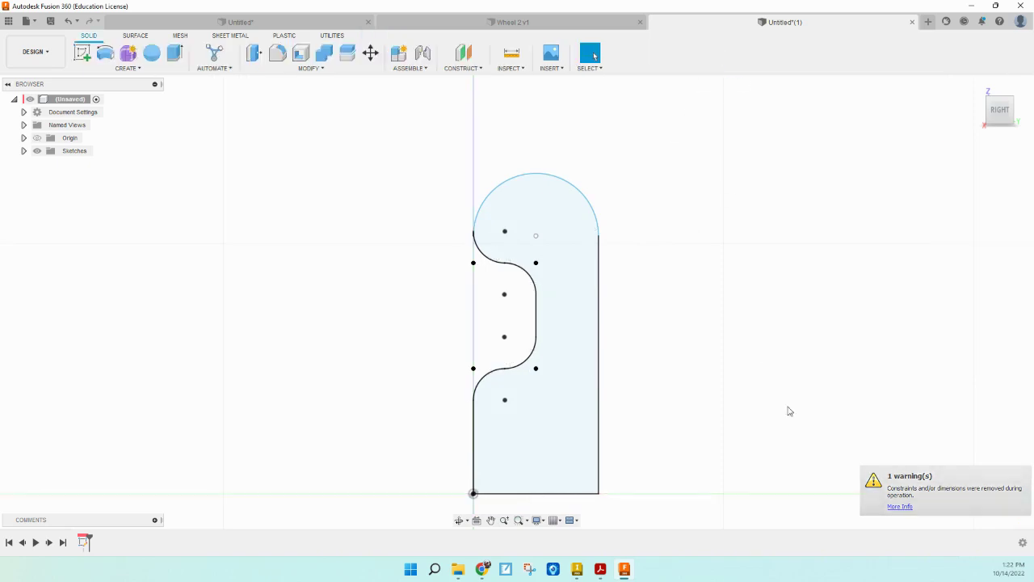
left_click(105, 54)
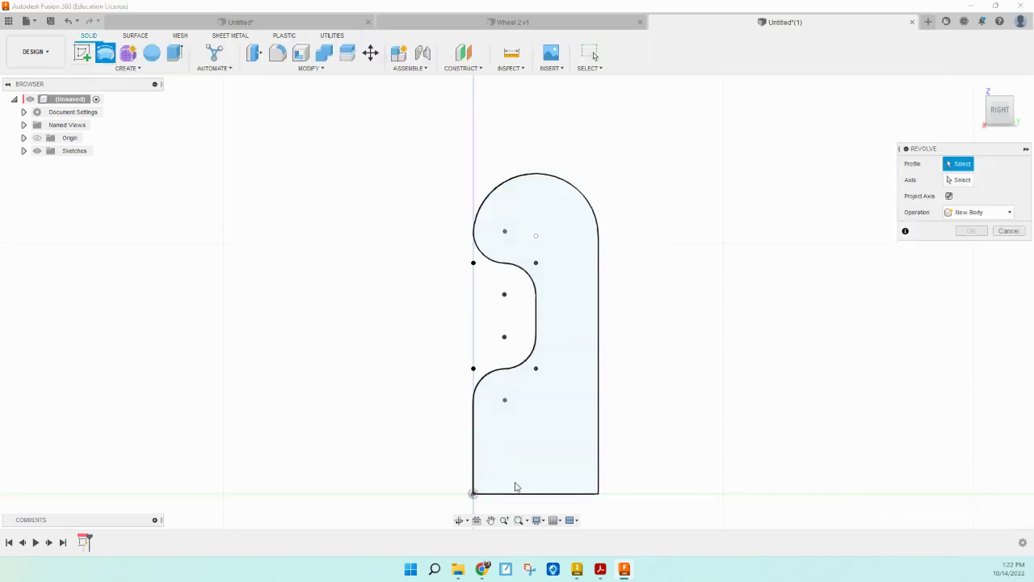
left_click(583, 233)
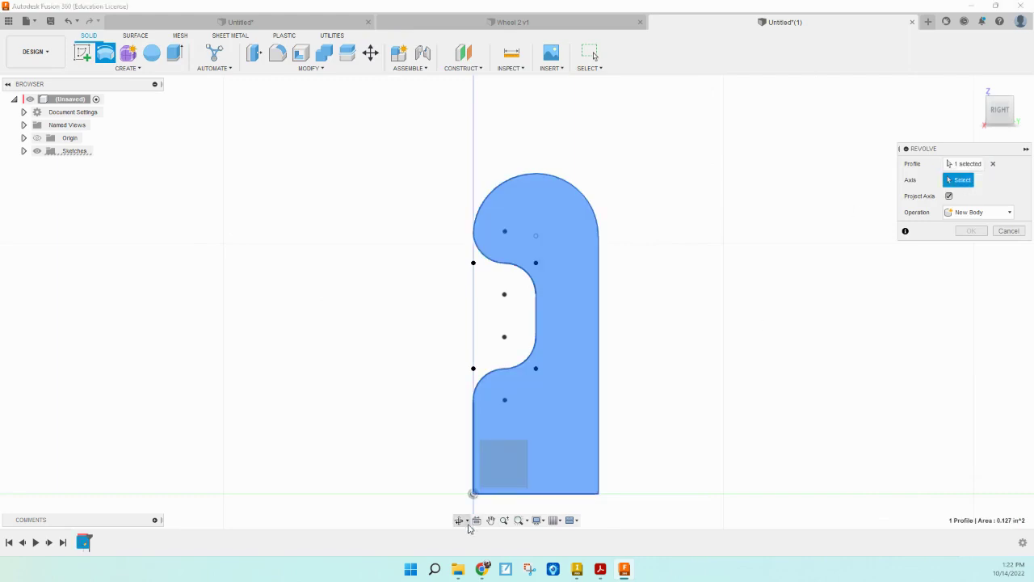
left_click(539, 493)
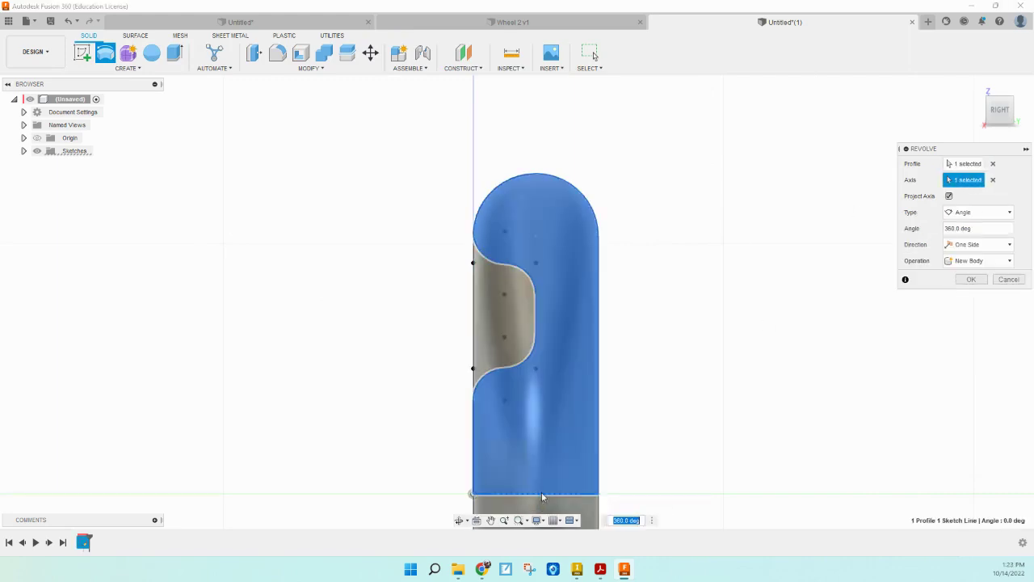
left_click(966, 281)
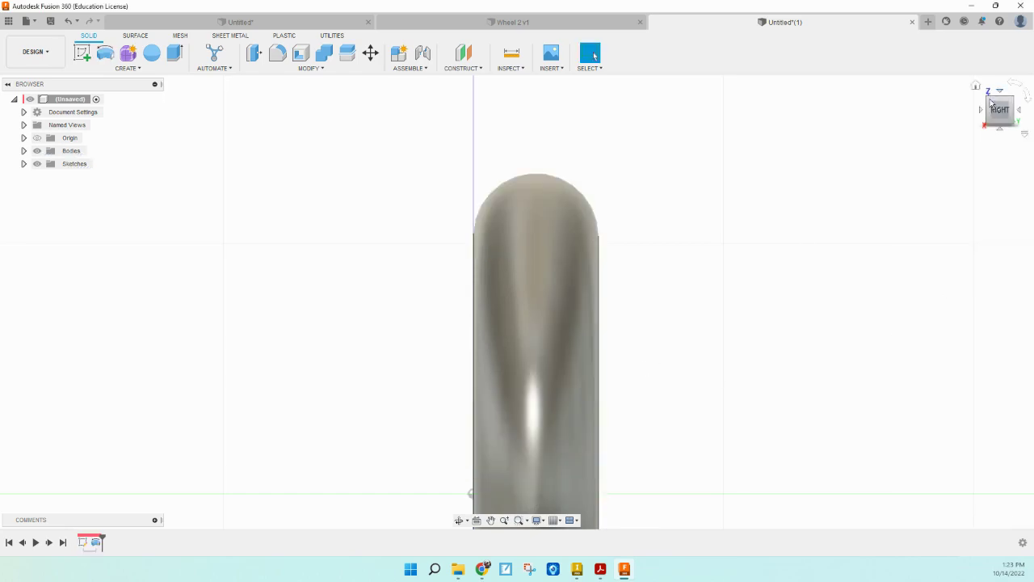
- Start a new sketch on the flat circular front face of the wheel's center hub
left_click(977, 86)
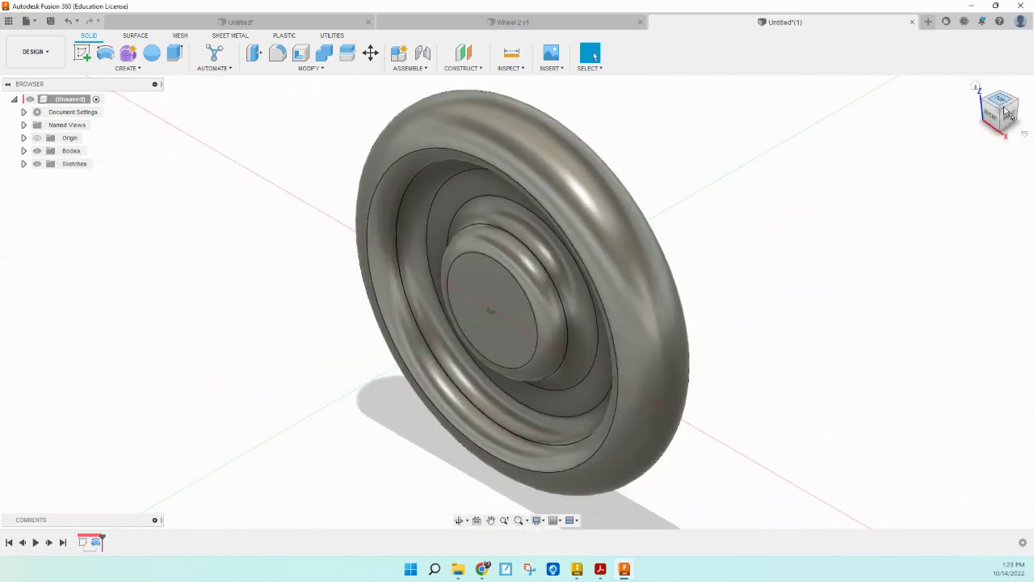
left_click_drag(1002, 113, 1022, 101)
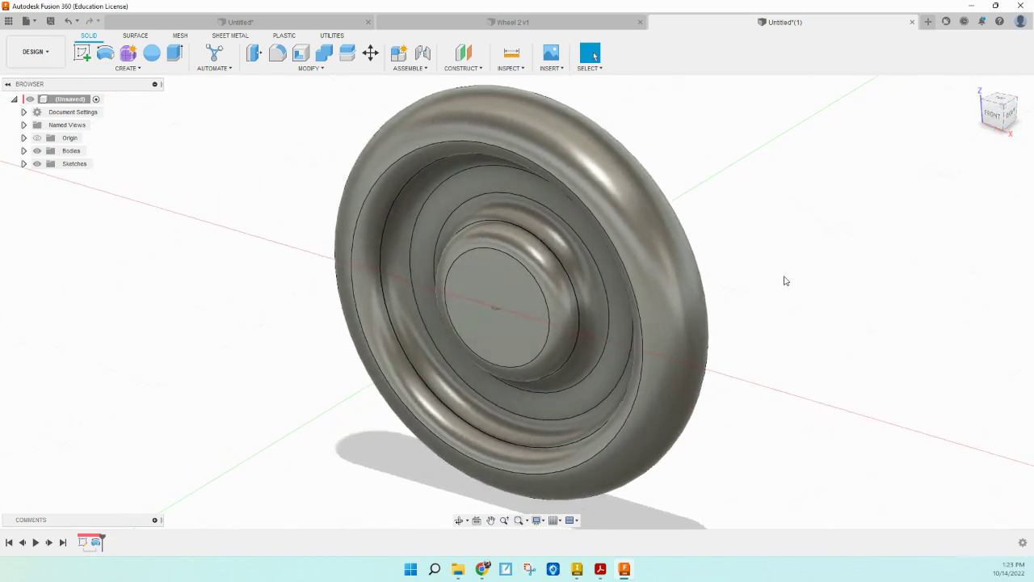
left_click(82, 54)
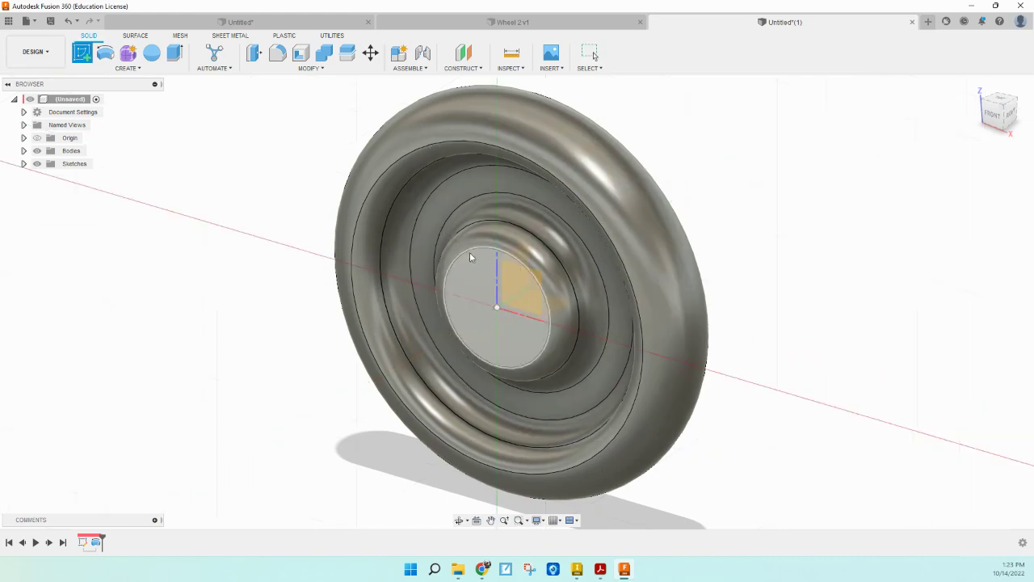
left_click(483, 269)
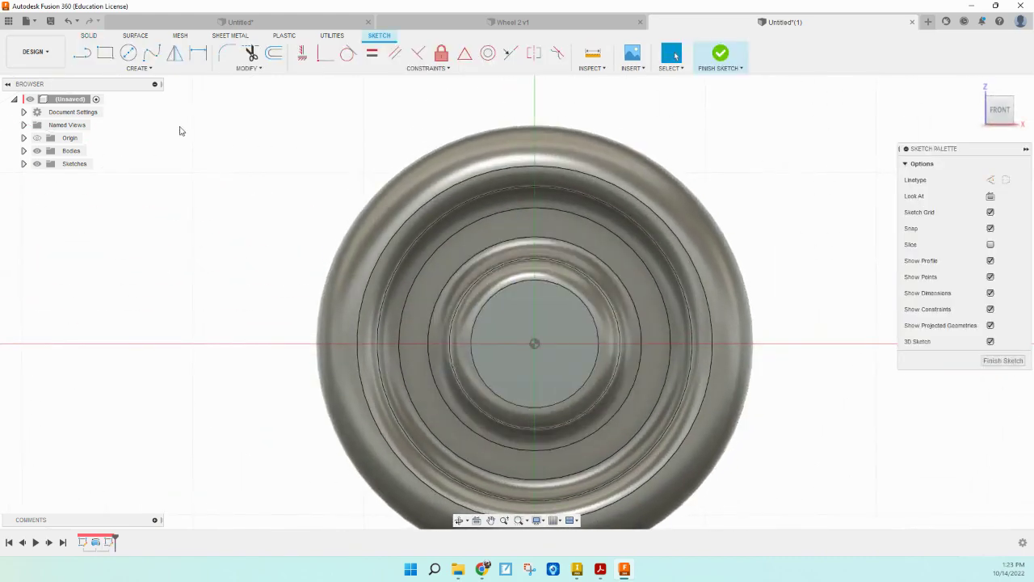
- Draw a 0.177 by 0.177 in center rectangle centered on the origin of the hub face
left_click(137, 68)
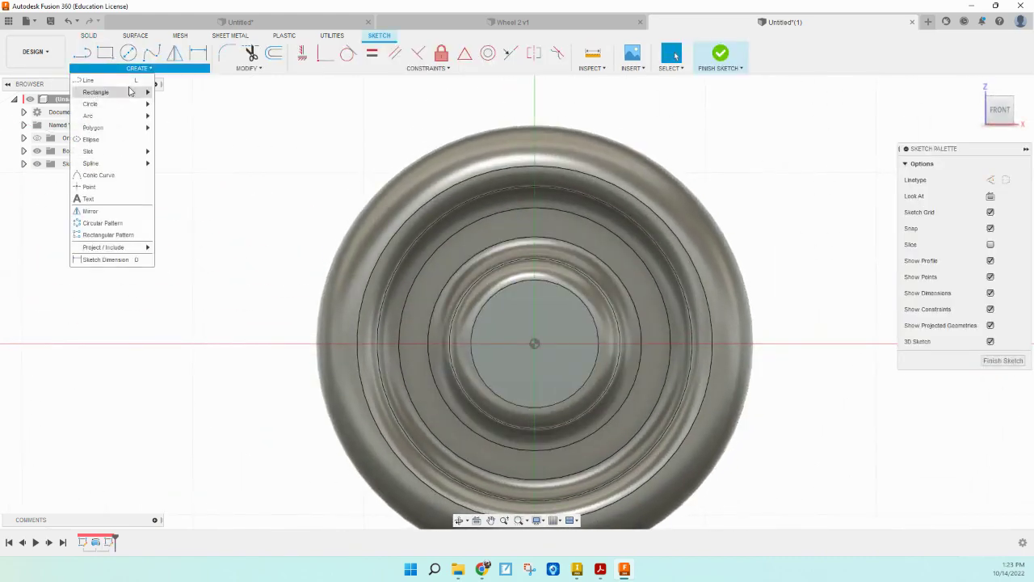
mouse_move(125, 96)
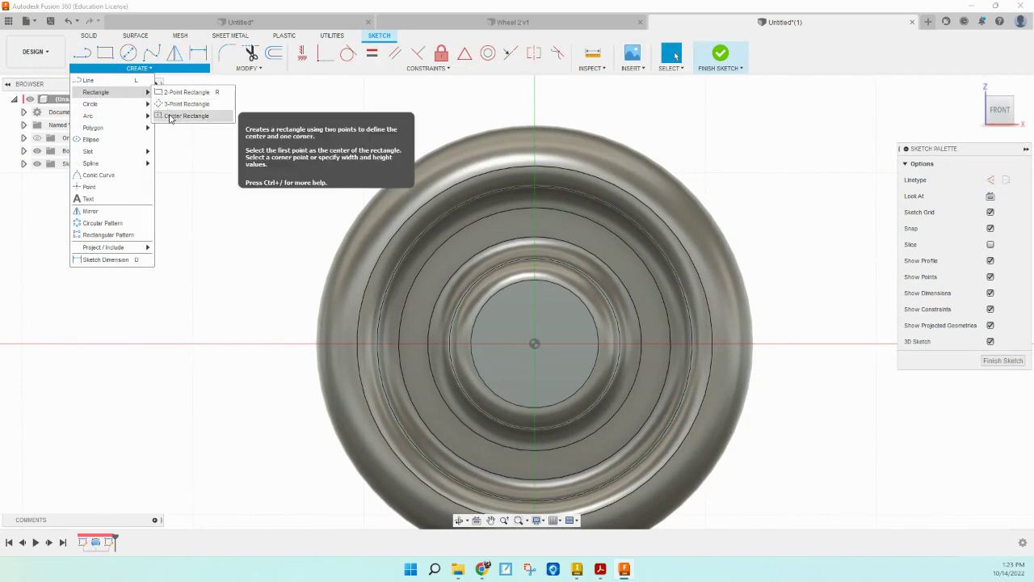
left_click(171, 117)
left_click(534, 345)
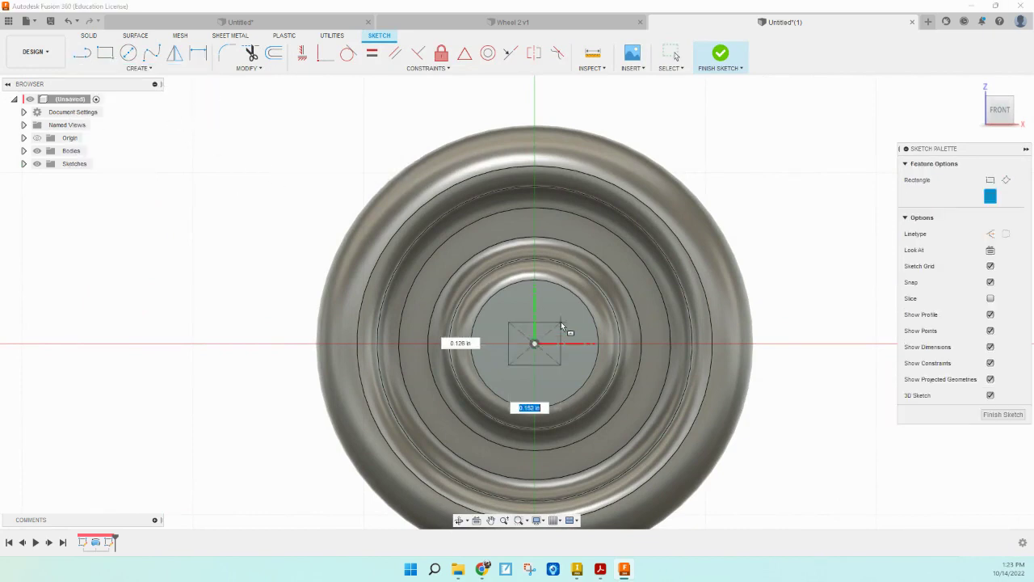
key("BackSpace")
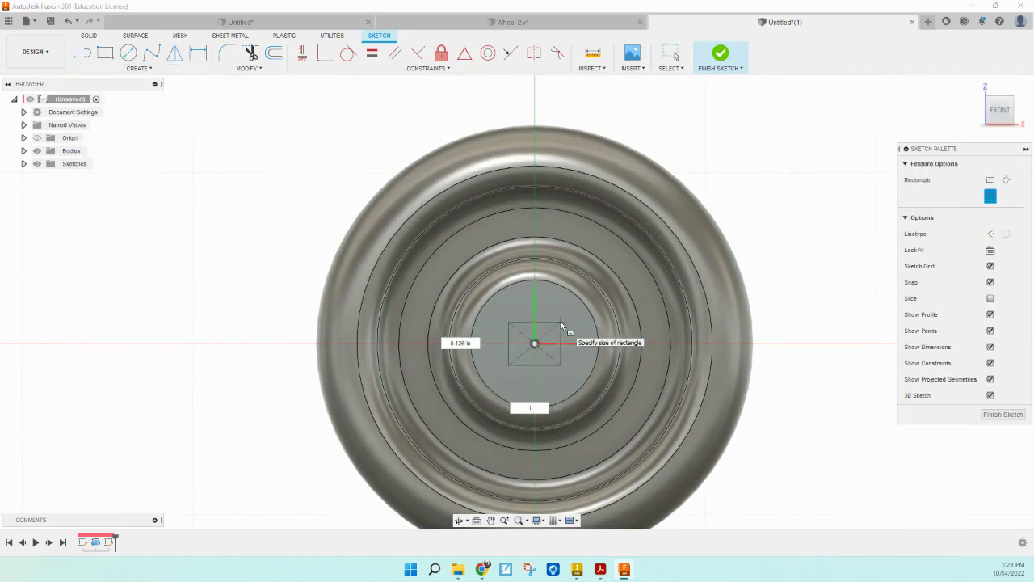
type(".177")
key("Tab")
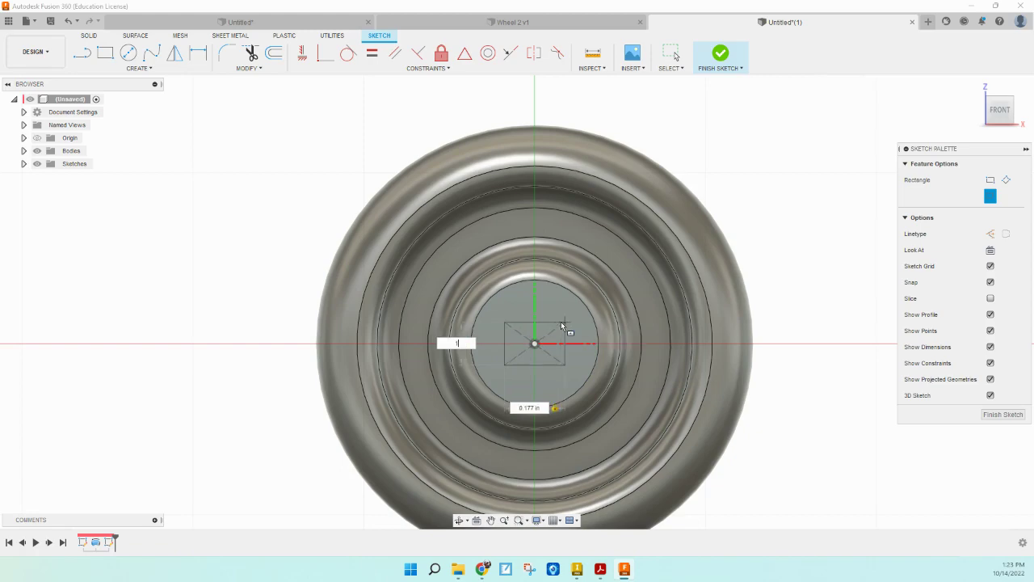
type(".177")
key("Return")
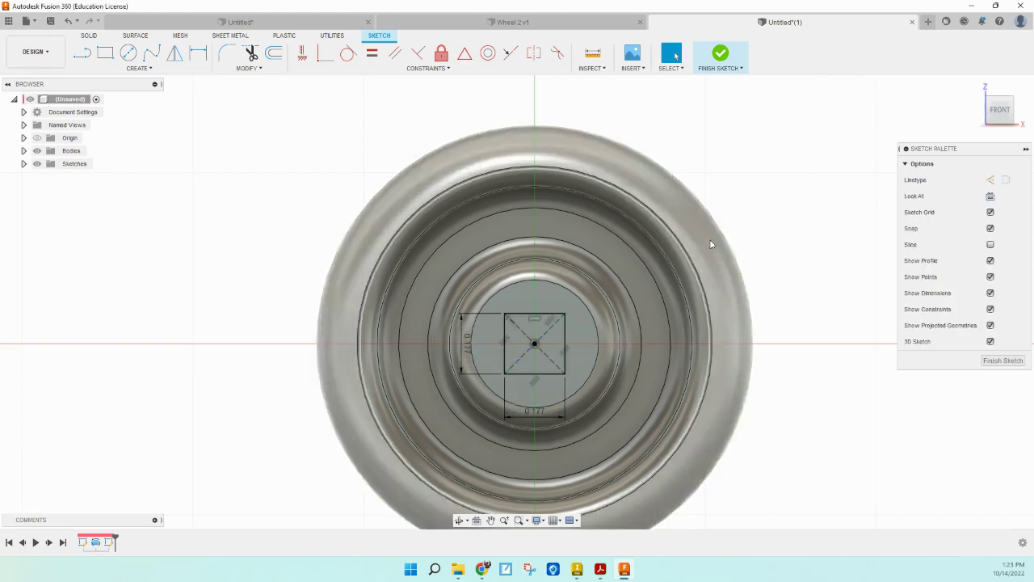
- Finish the sketch and extrude the square profile -2 in as a cut through the hub
left_click(721, 65)
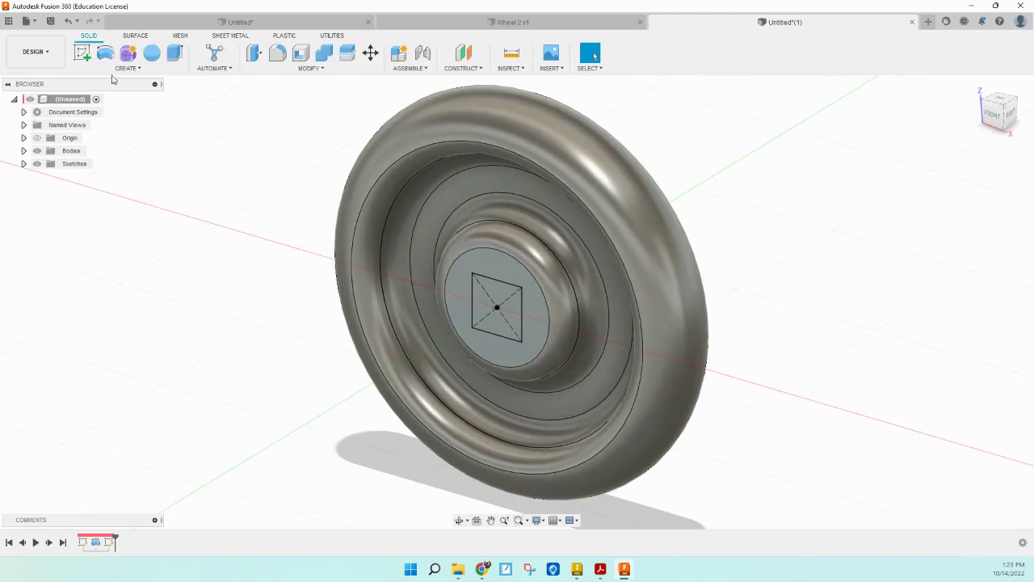
left_click(174, 53)
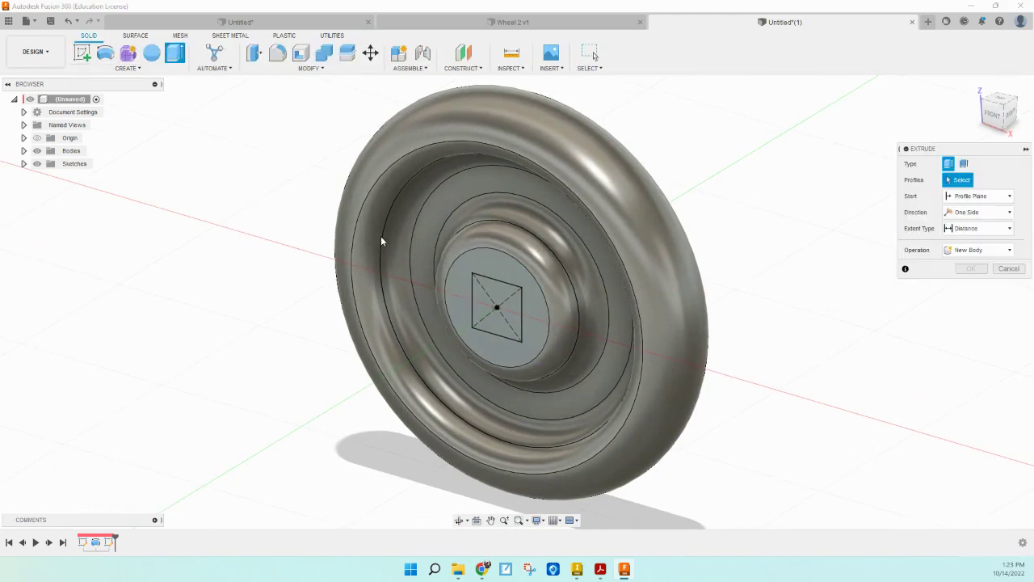
left_click(482, 297)
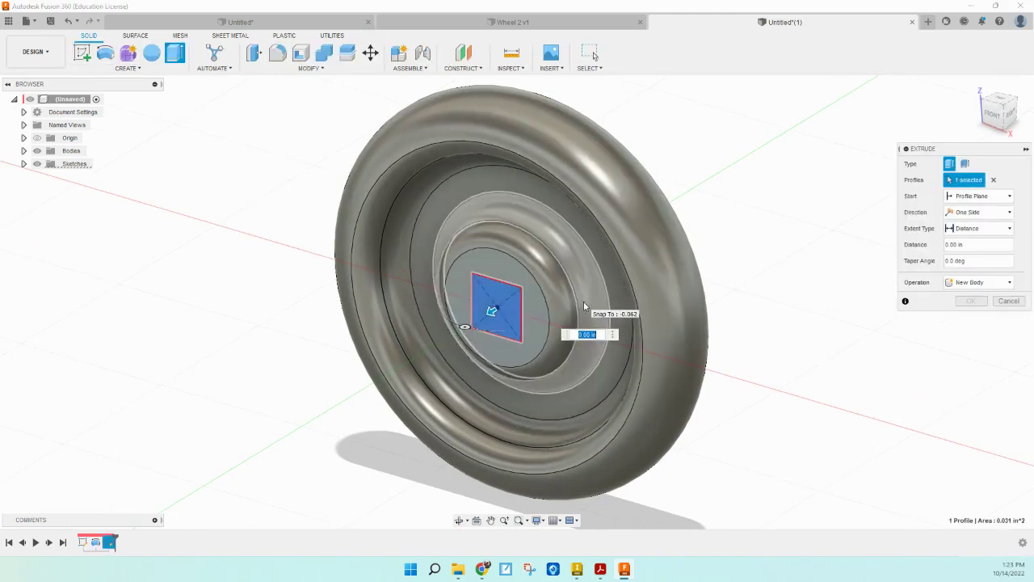
type("-2")
key("Return")
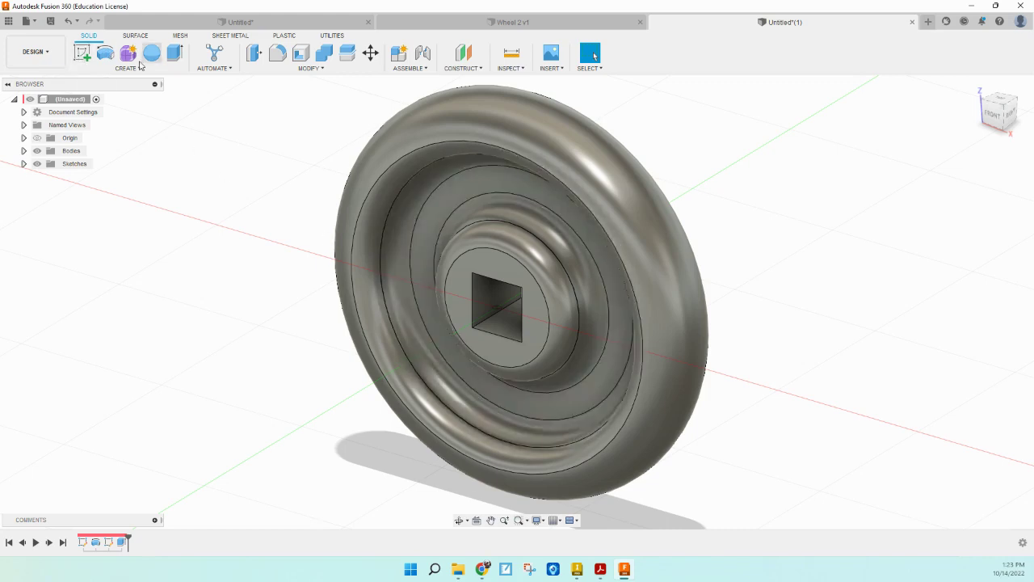
- Start a sketch on the recessed flat ring face and draw a horizontal line along the axis from its inner to its outer edge
left_click(83, 55)
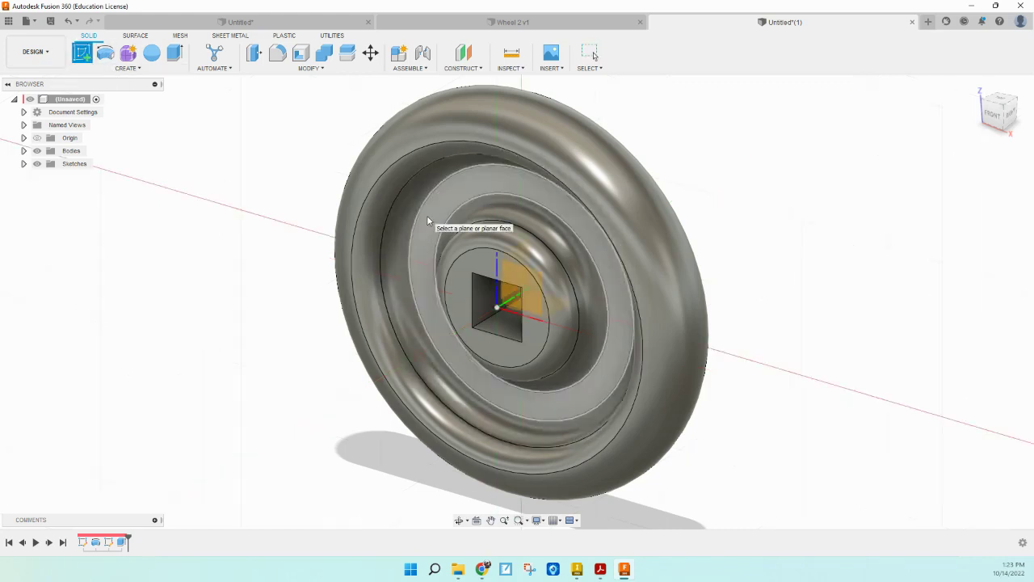
left_click(428, 219)
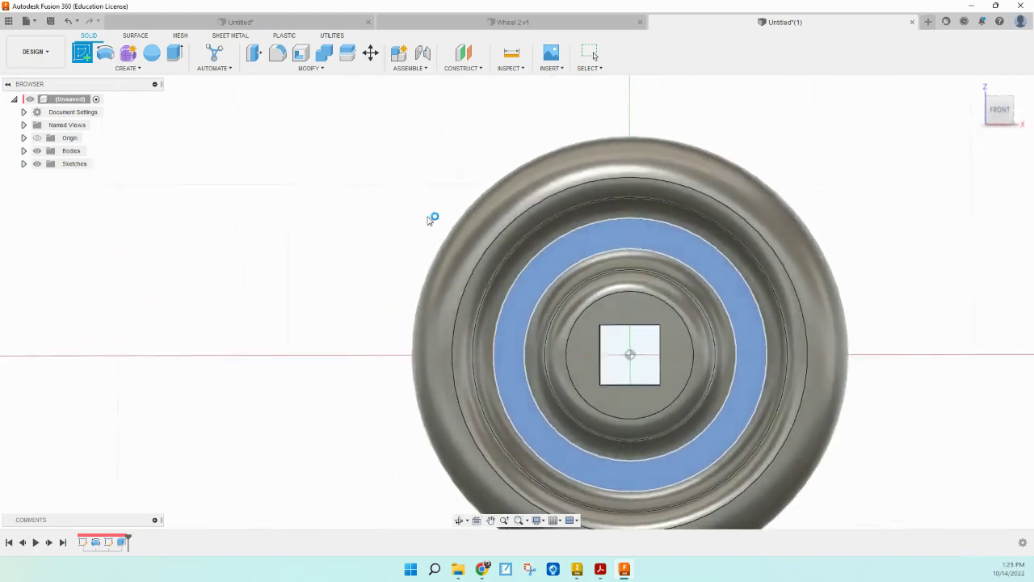
scroll(511, 356, "up", 10)
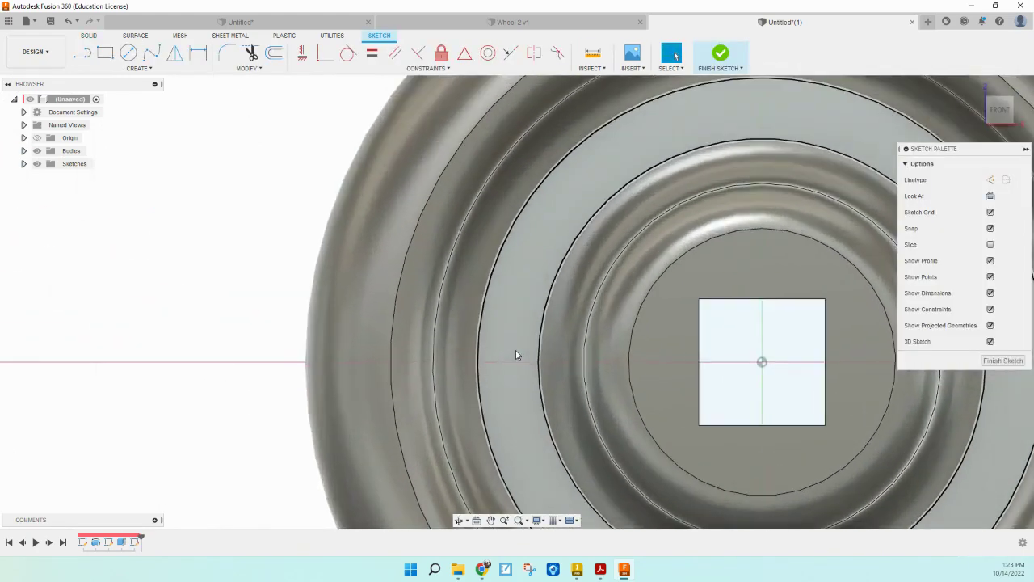
scroll(520, 353, "up", 5)
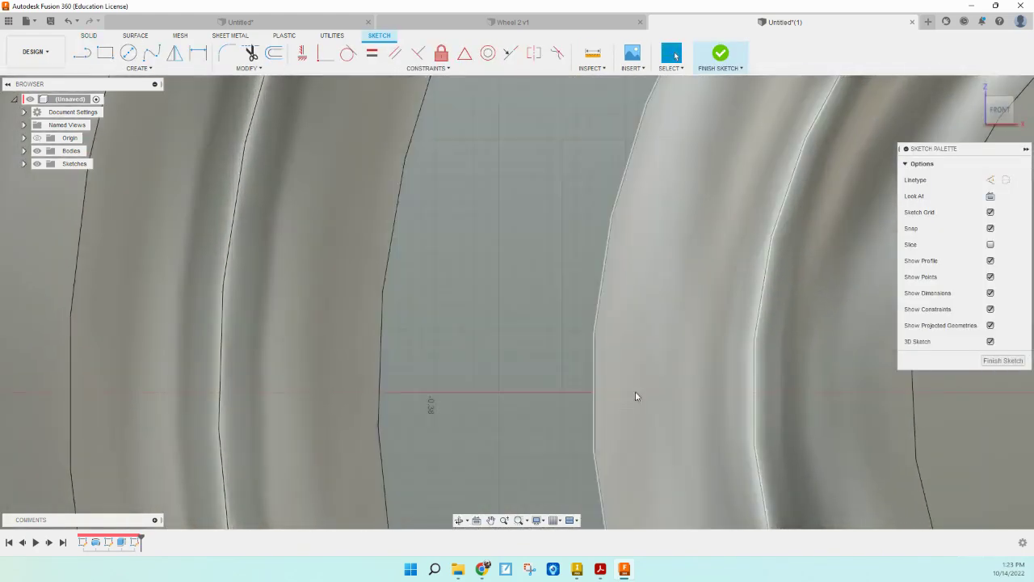
left_click(82, 52)
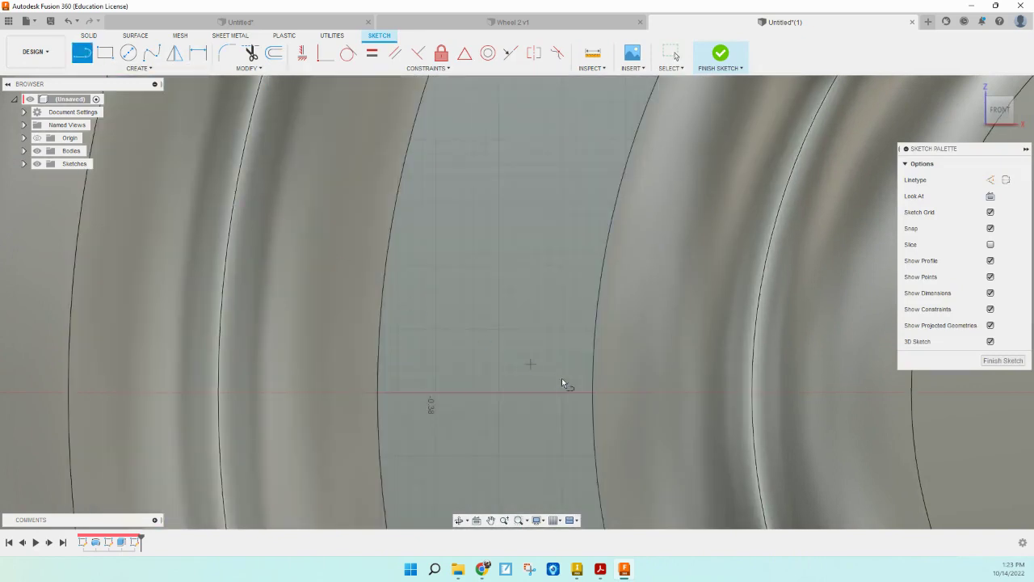
left_click(592, 393)
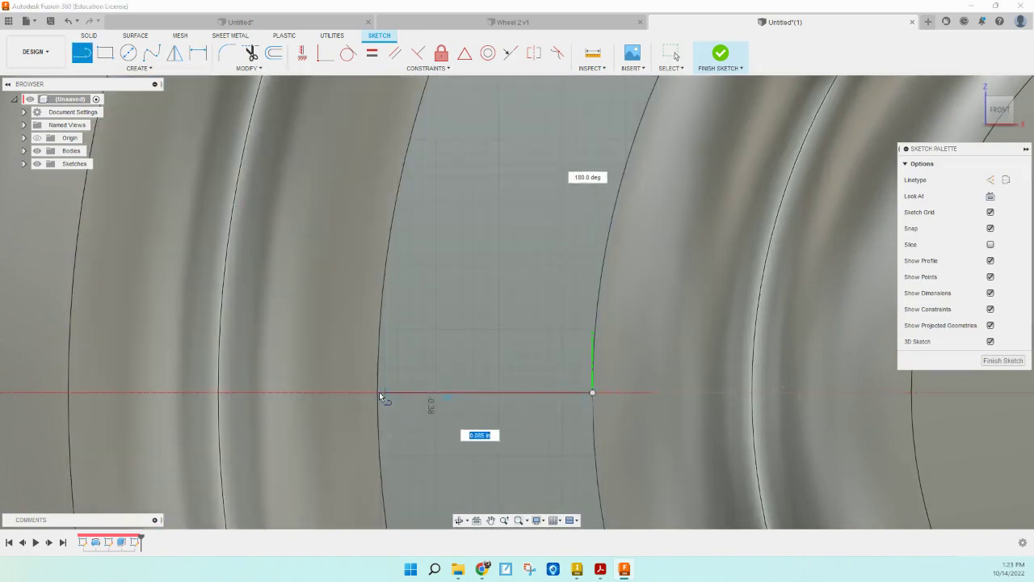
left_click(378, 393)
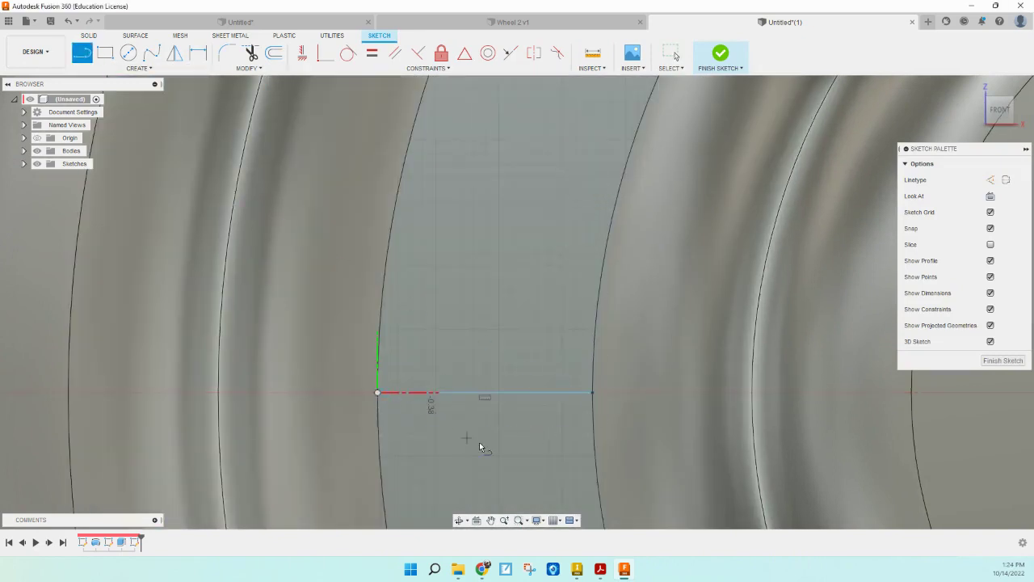
- Draw a 0.03 in line from the horizontal line's inner end up to a point on the ring's inner edge
left_click(593, 392)
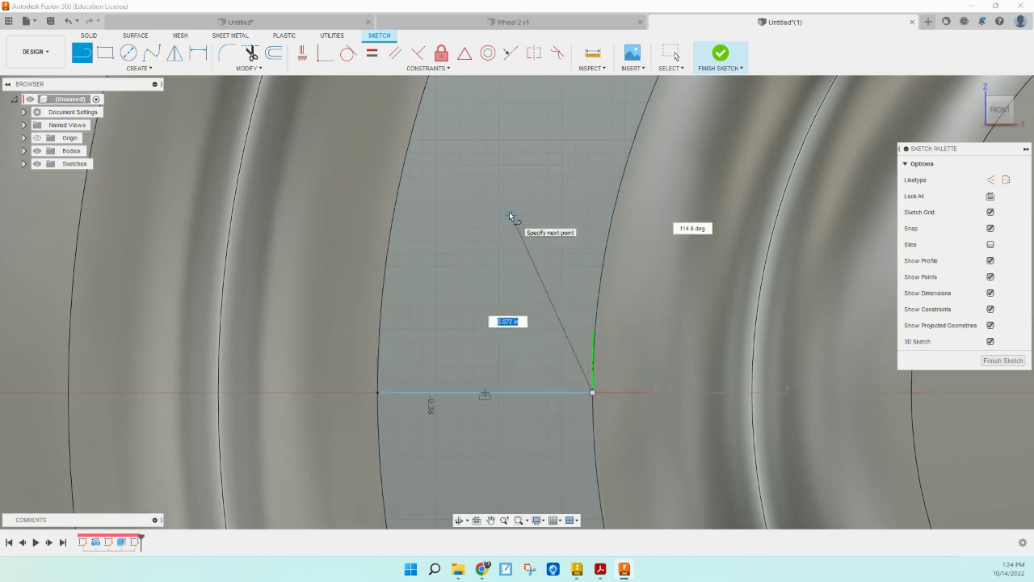
scroll(532, 282, "up", 1)
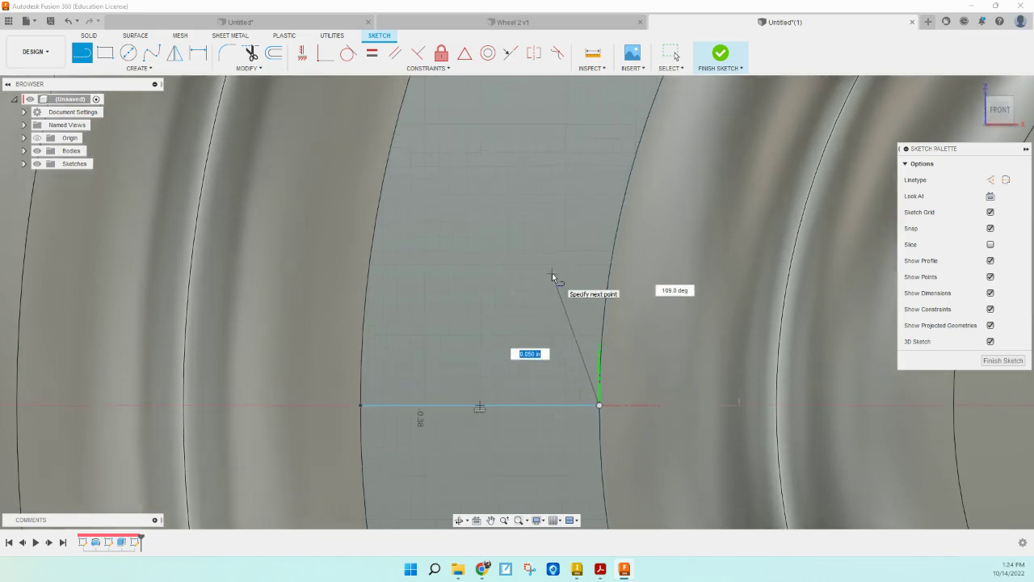
type(".03")
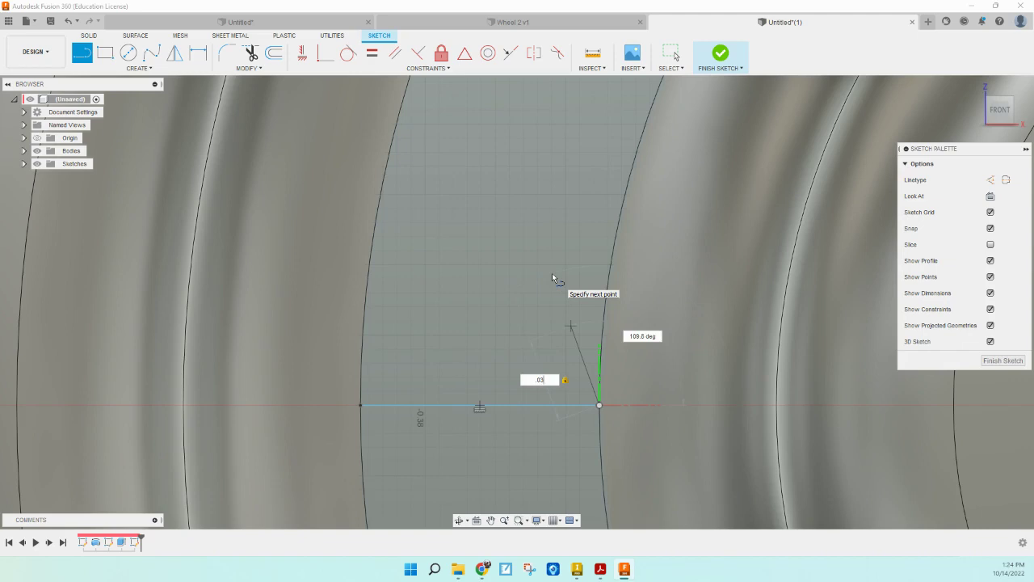
key("Tab")
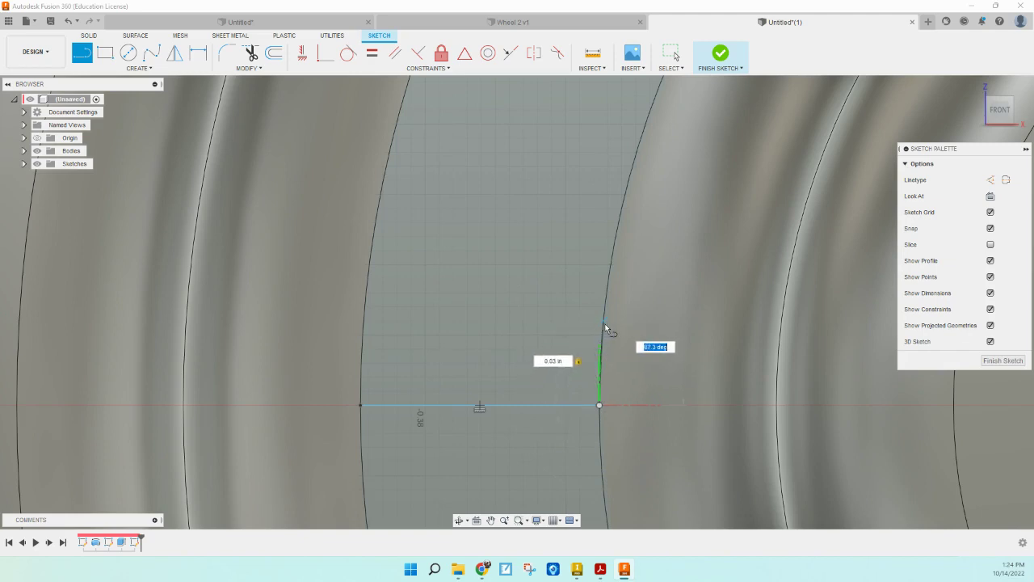
scroll(609, 325, "up", 2)
scroll(608, 326, "up", 3)
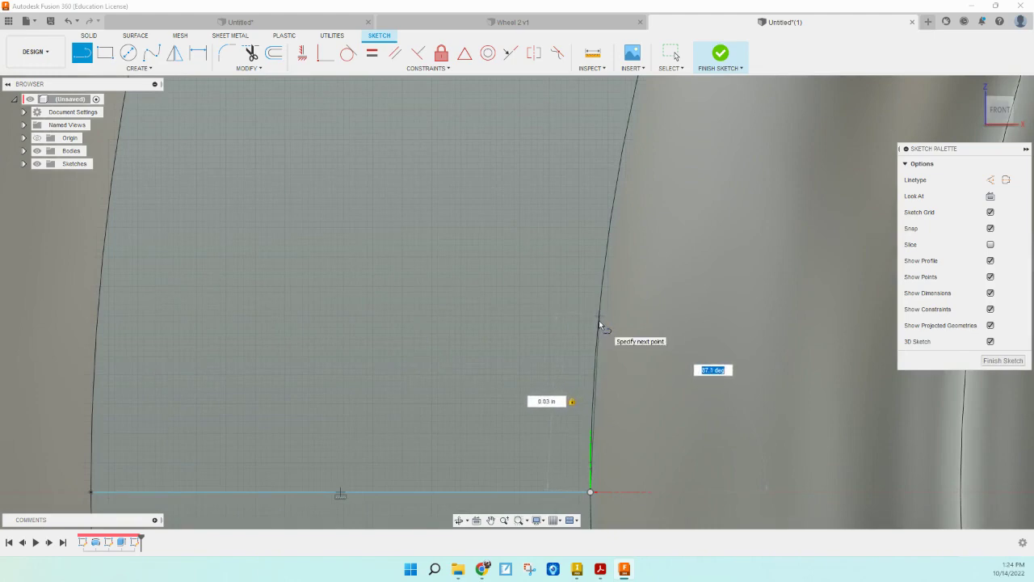
left_click(599, 319)
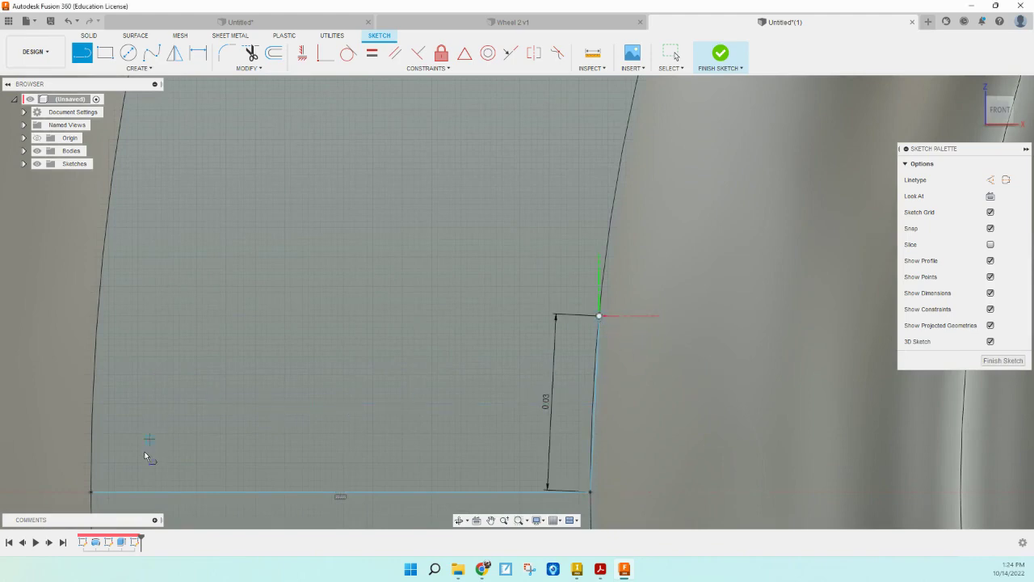
- Draw a 0.02 in line from the horizontal line's outer end up to the ring's outer edge
left_click(91, 492)
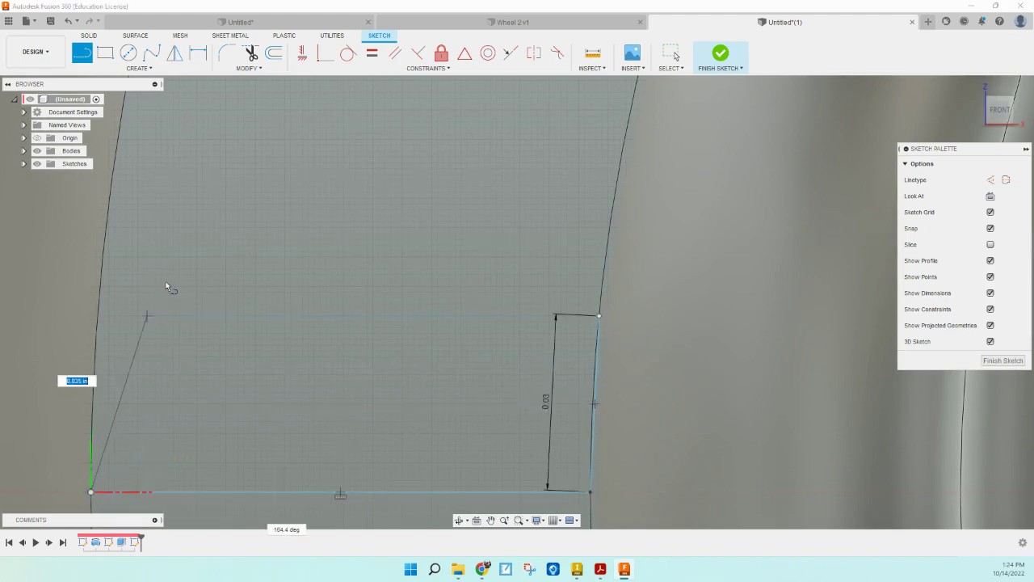
type("82")
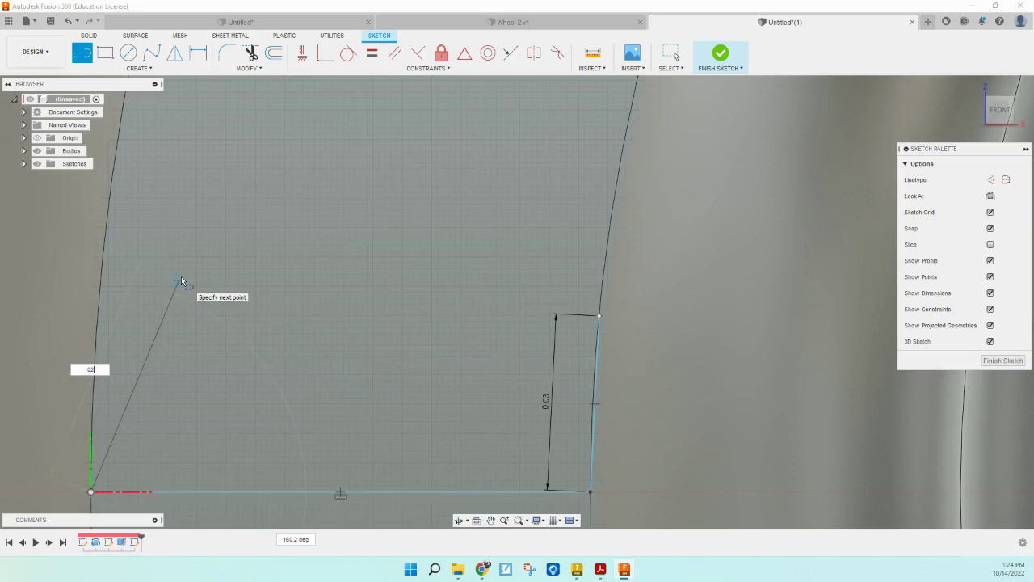
key("Tab")
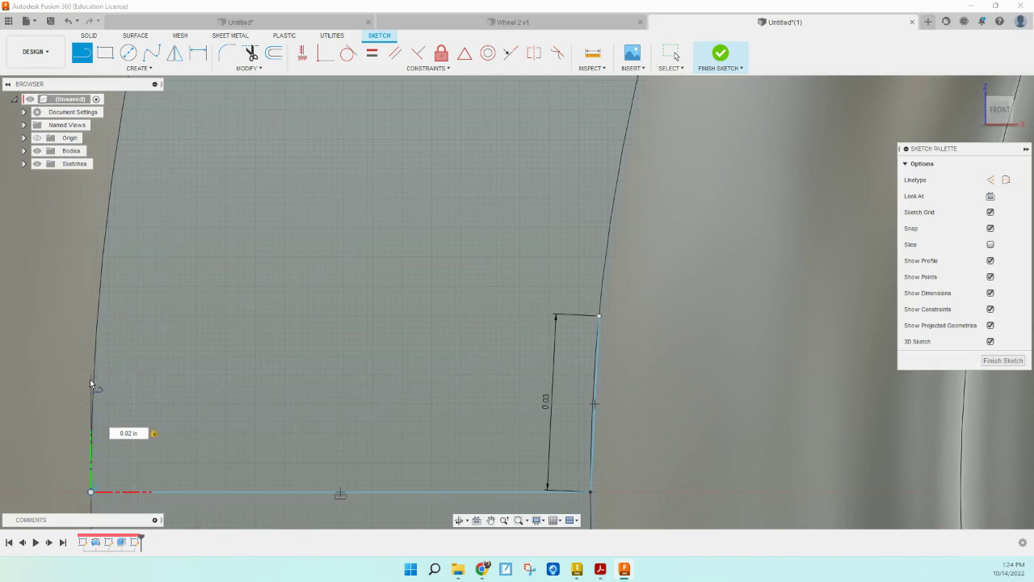
scroll(90, 379, "up", 5)
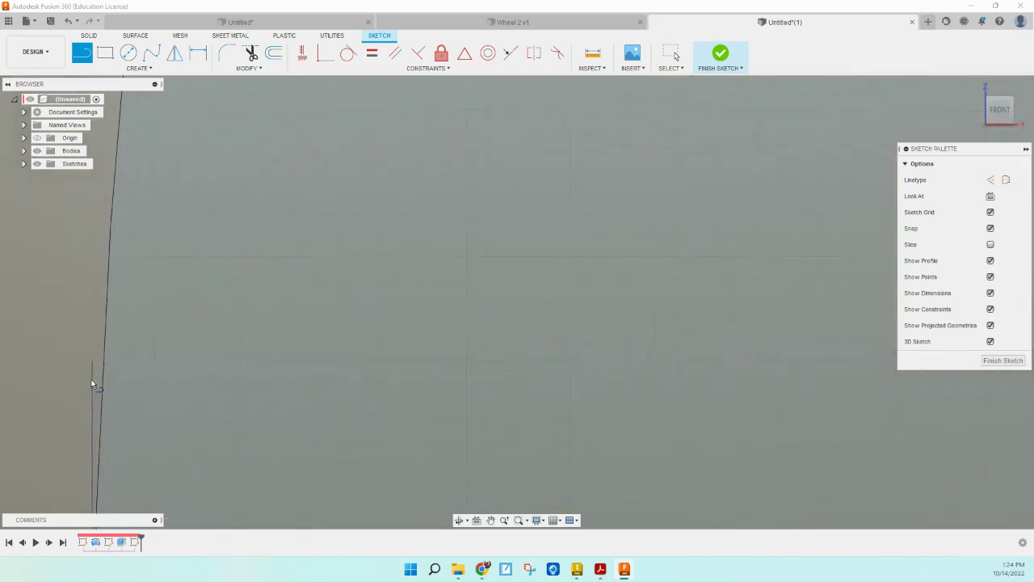
left_click(115, 346)
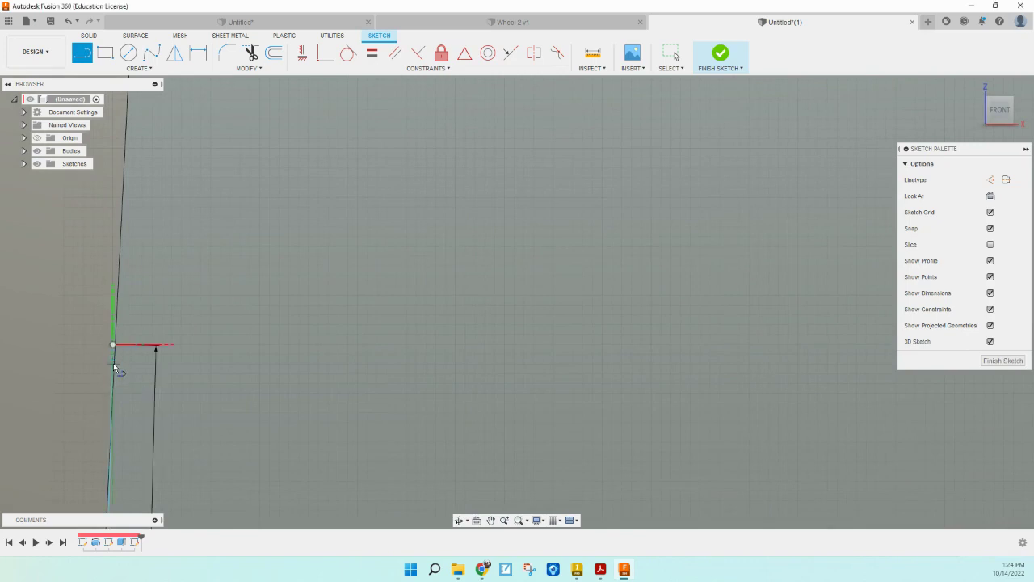
scroll(111, 364, "up", 1)
scroll(110, 364, "down", 3)
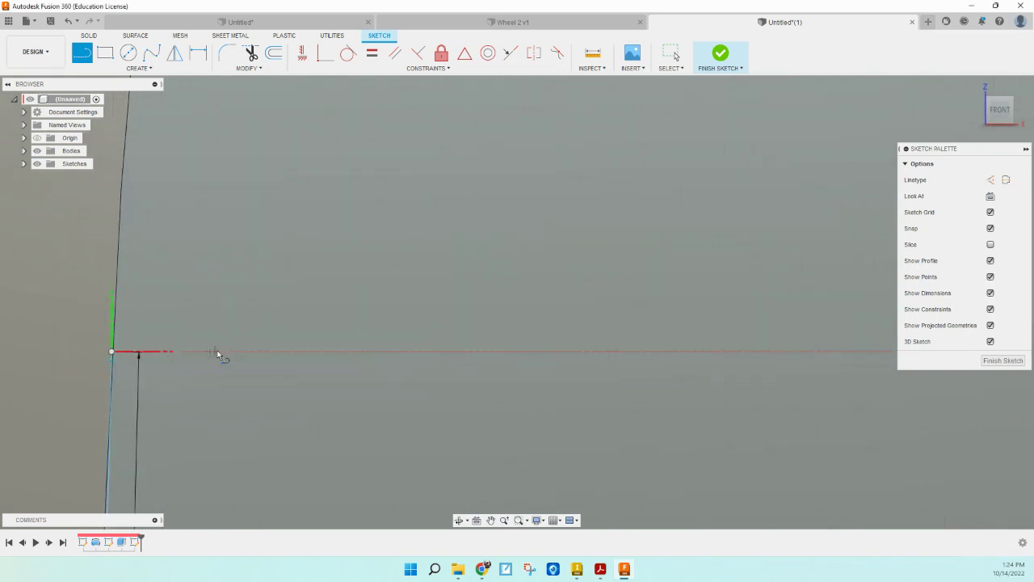
scroll(229, 365, "down", 1)
scroll(232, 361, "down", 4)
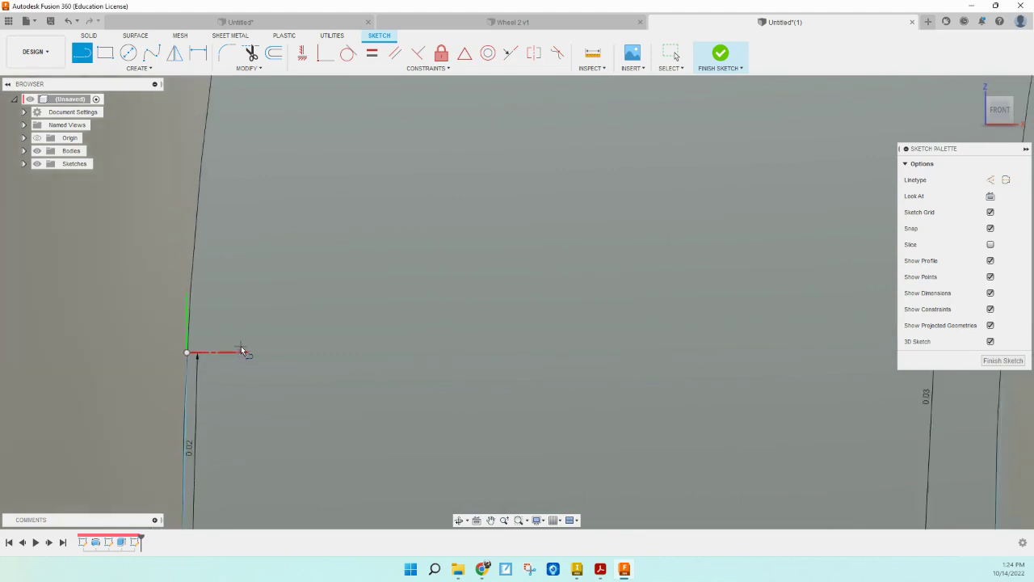
scroll(267, 341, "down", 1)
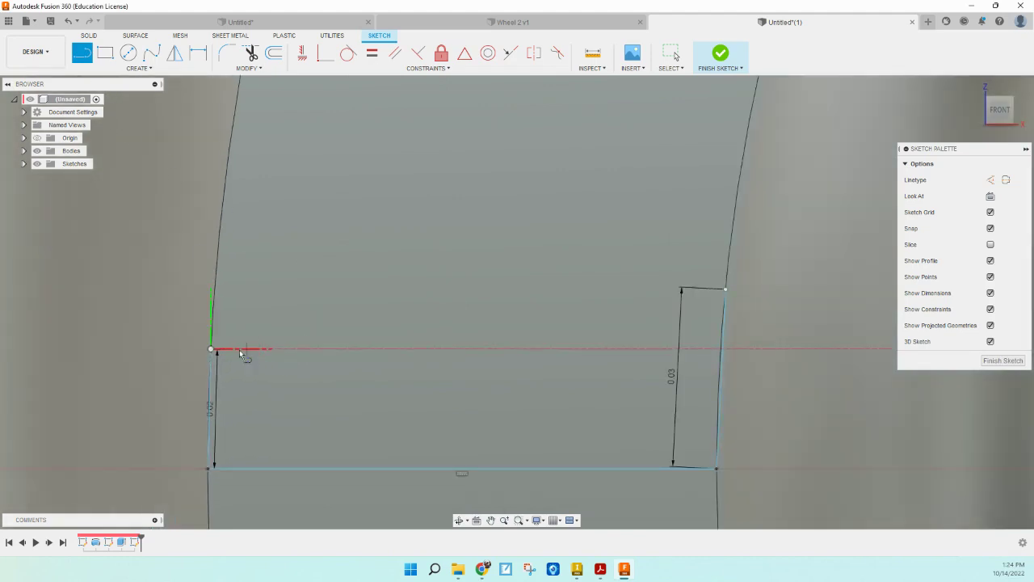
- Draw a slanted line connecting the free ends of the 0.02 in and 0.03 in lines across the ring face
left_click(212, 350)
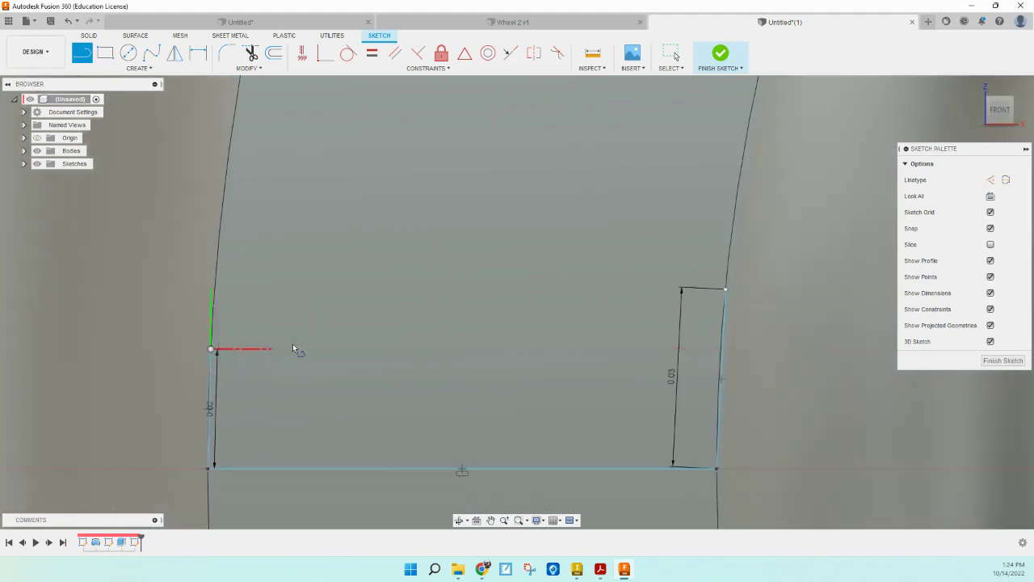
left_click(726, 289)
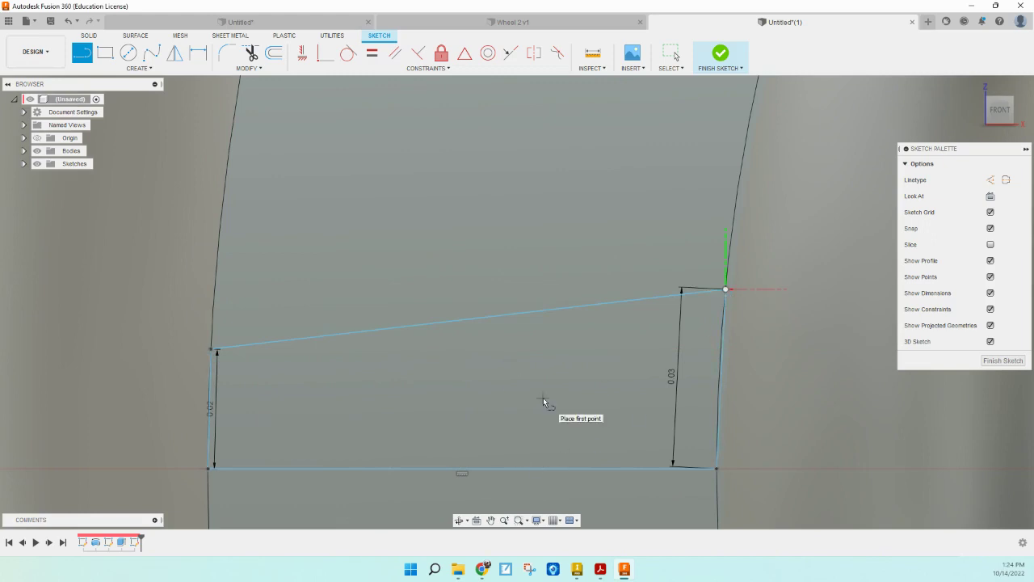
scroll(445, 377, "up", 1)
scroll(451, 369, "down", 5)
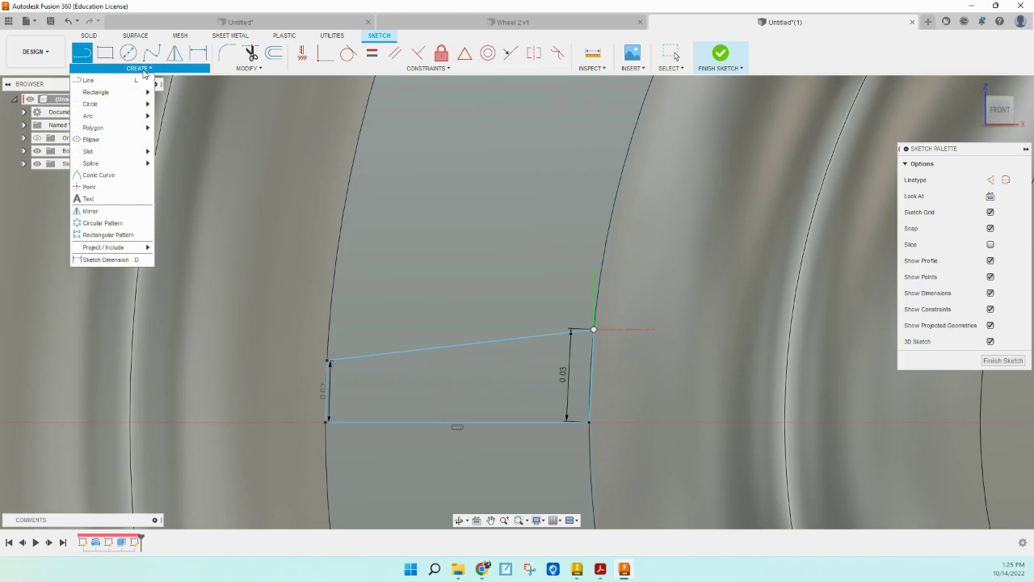
- Mirror the slanted line about the horizontal line to form the opposite side of the spoke
left_click(117, 223)
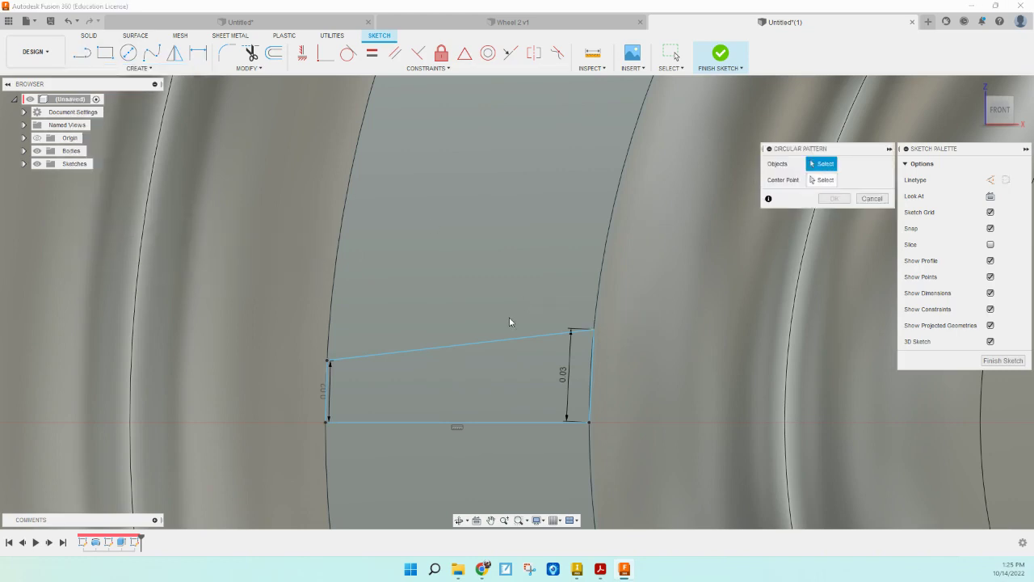
left_click(871, 199)
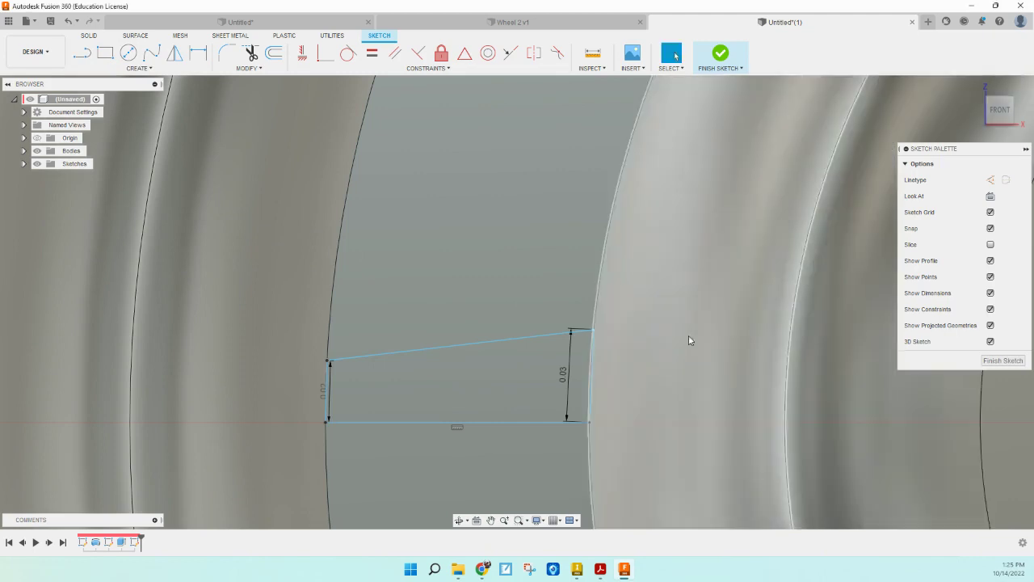
scroll(409, 446, "up", 5)
scroll(410, 447, "up", 3)
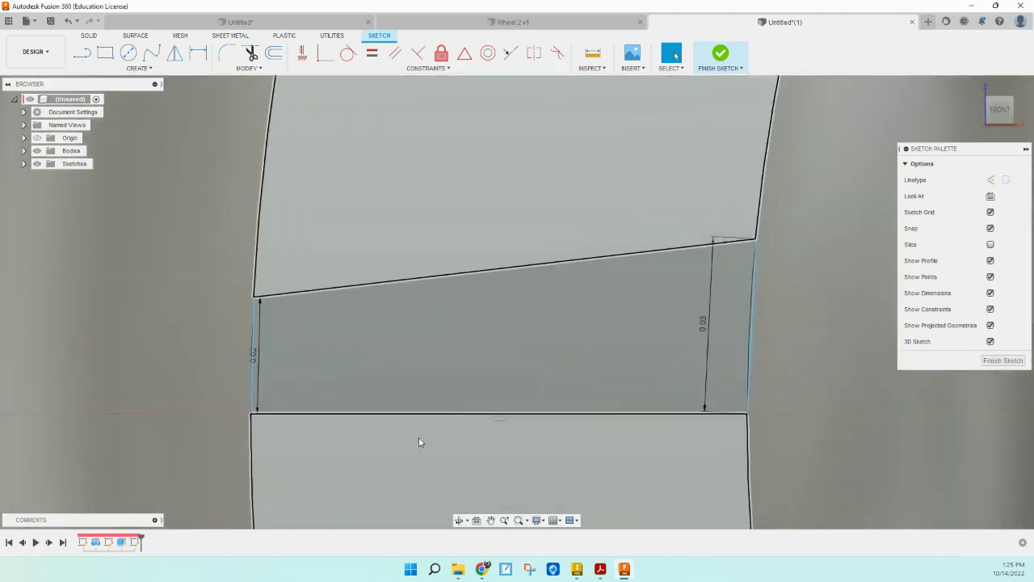
left_click(174, 53)
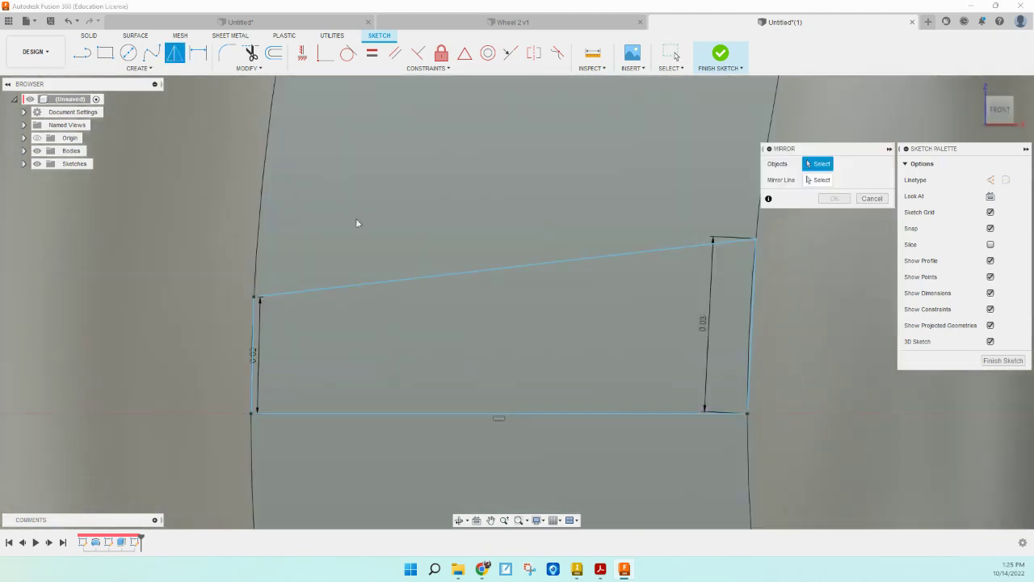
left_click(467, 269)
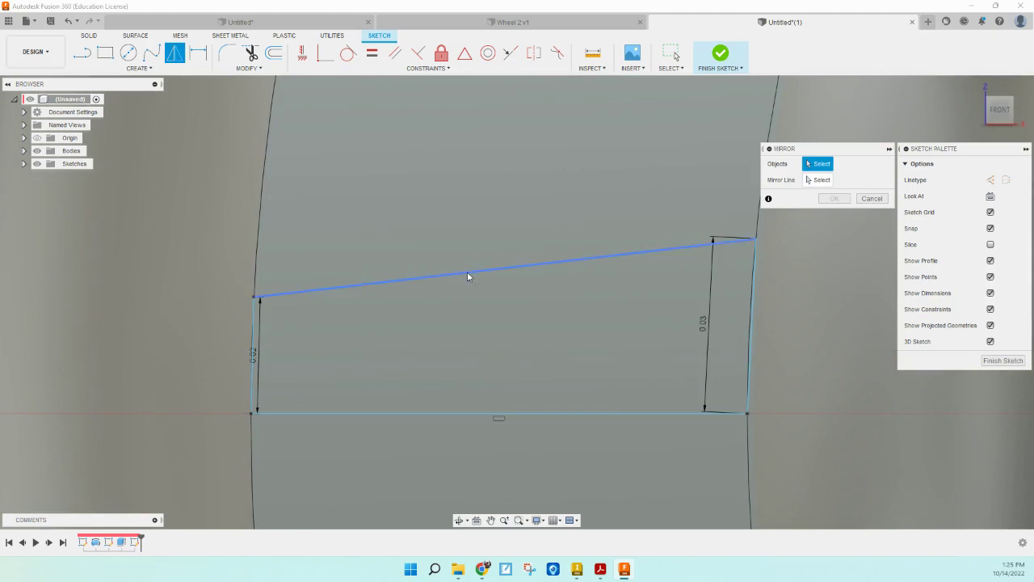
left_click(473, 414)
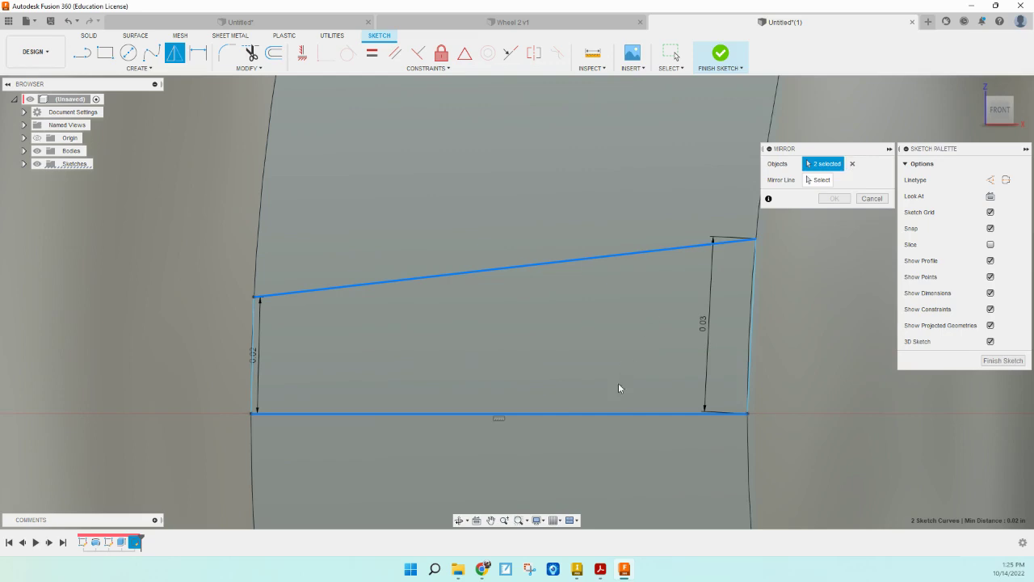
left_click(614, 415)
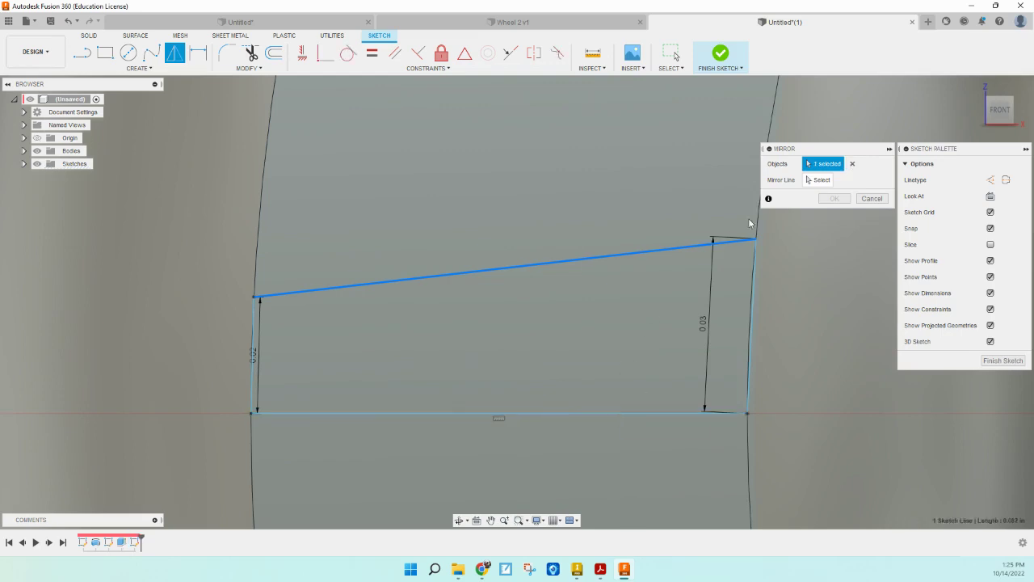
left_click(817, 179)
left_click(521, 415)
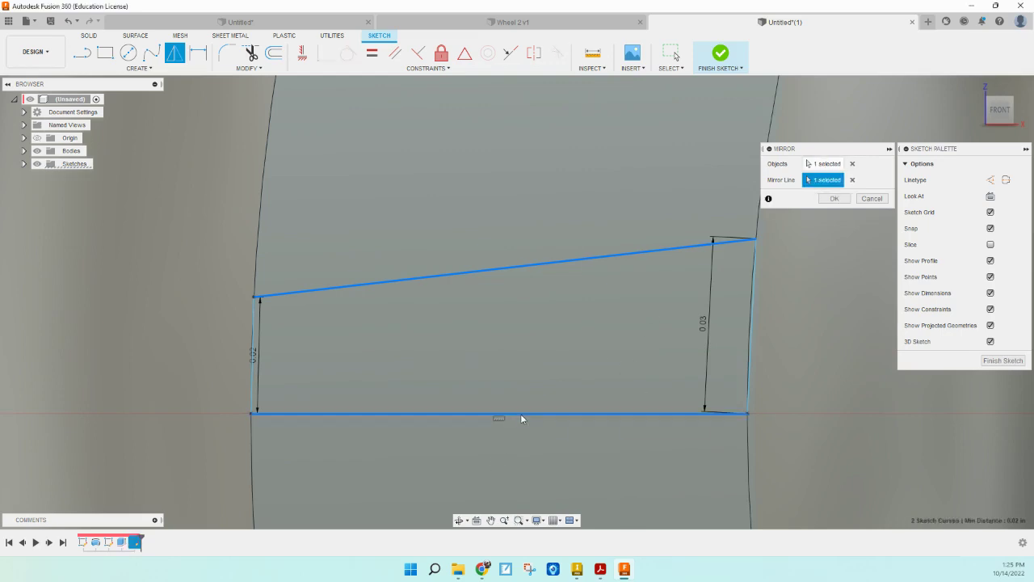
left_click(830, 199)
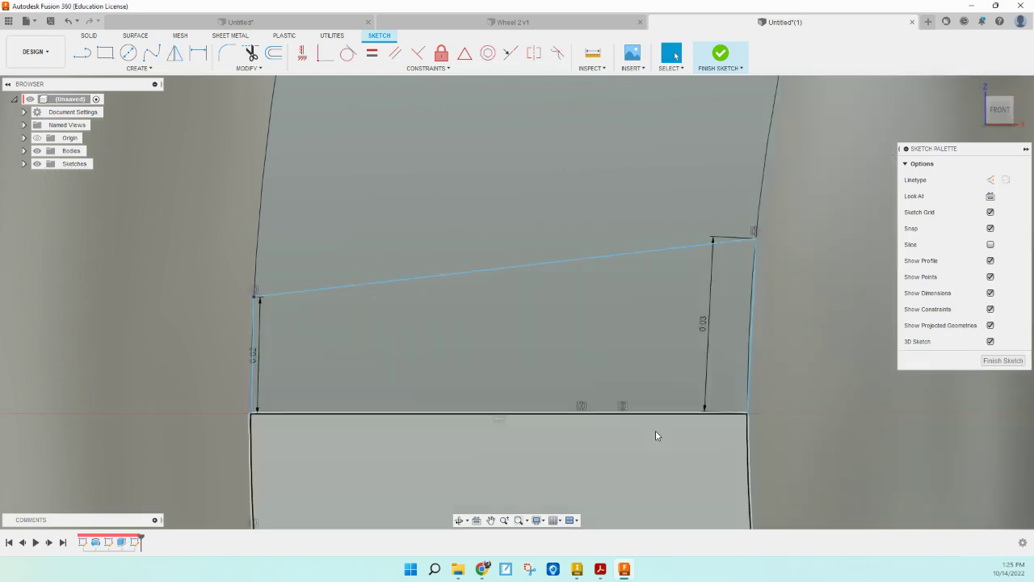
- Trim away the horizontal centre line and the two short end lines, leaving only the two slanted spoke lines
scroll(654, 431, "down", 5)
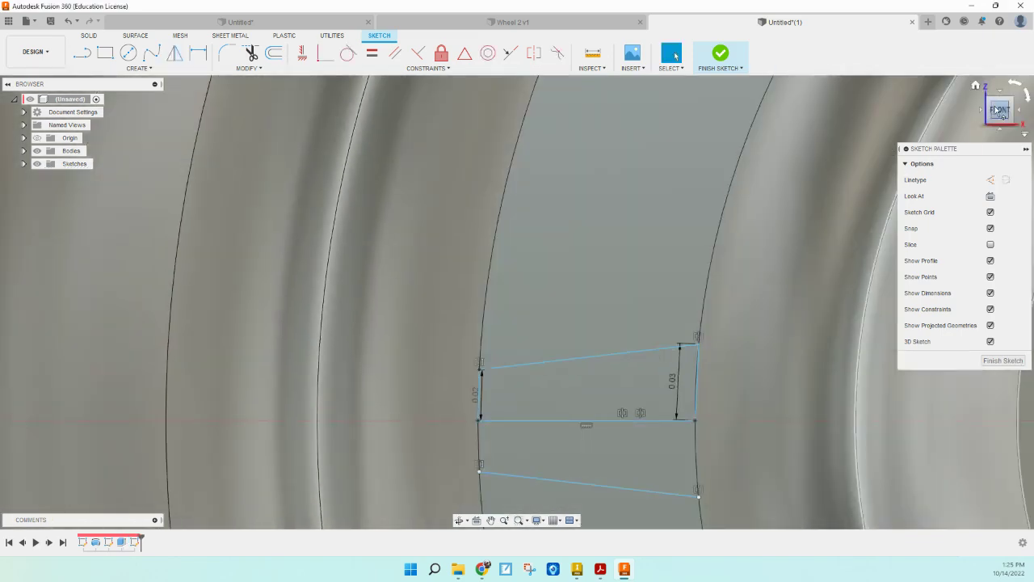
left_click(976, 87)
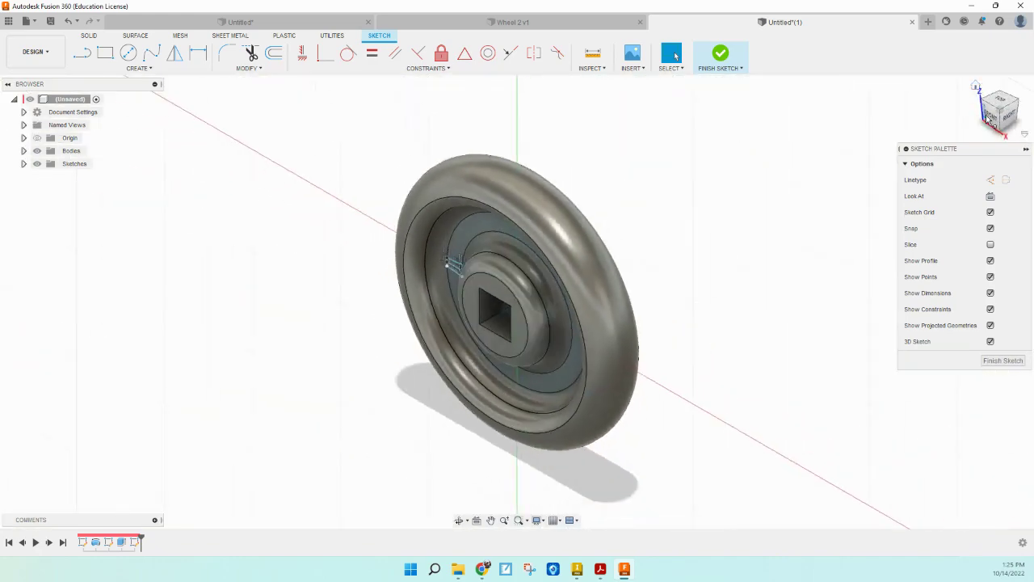
left_click(992, 115)
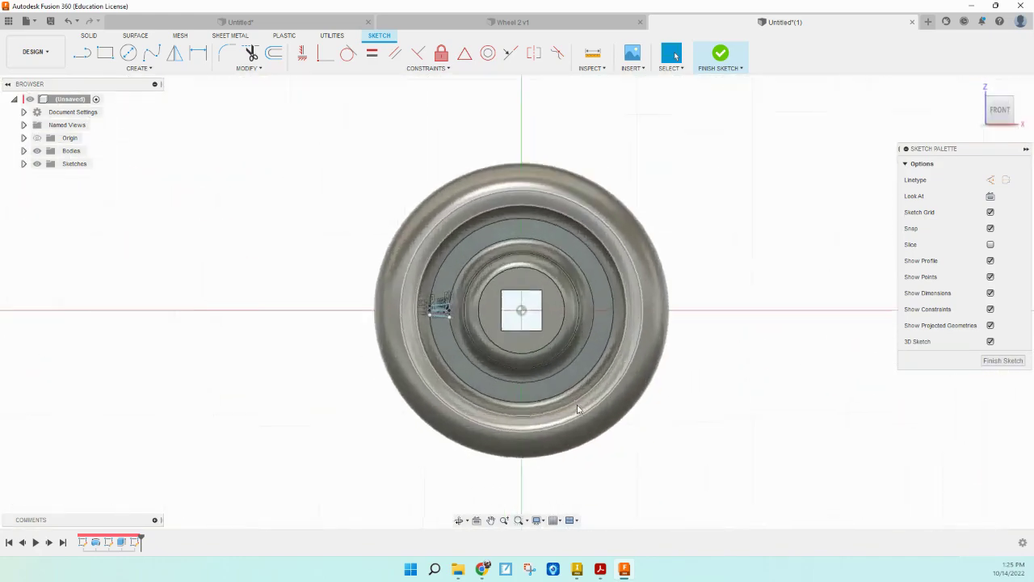
scroll(577, 412, "up", 6)
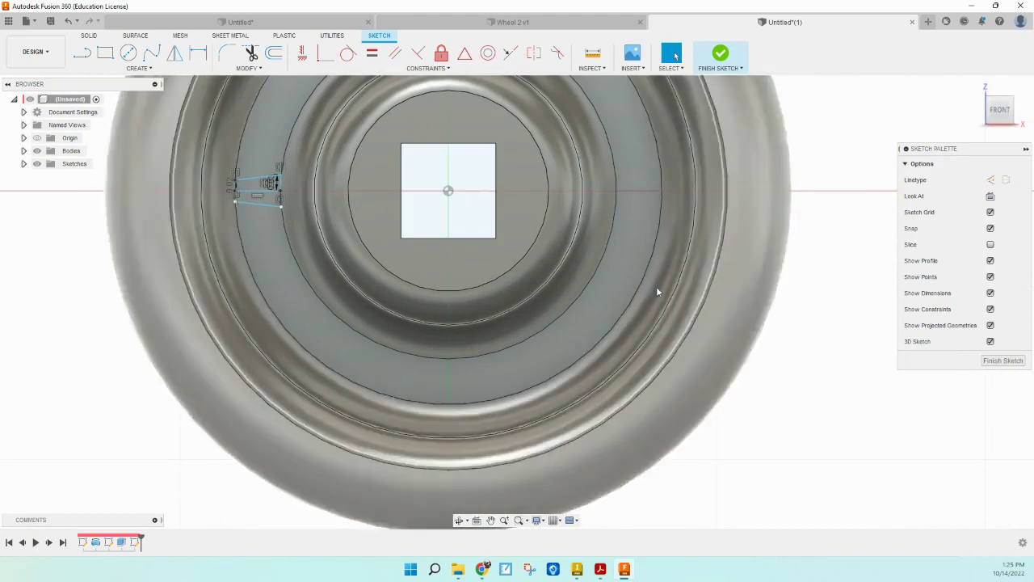
left_click(491, 519)
mouse_move(513, 331)
left_mouse_down()
mouse_move(592, 390)
mouse_move(597, 428)
left_mouse_up()
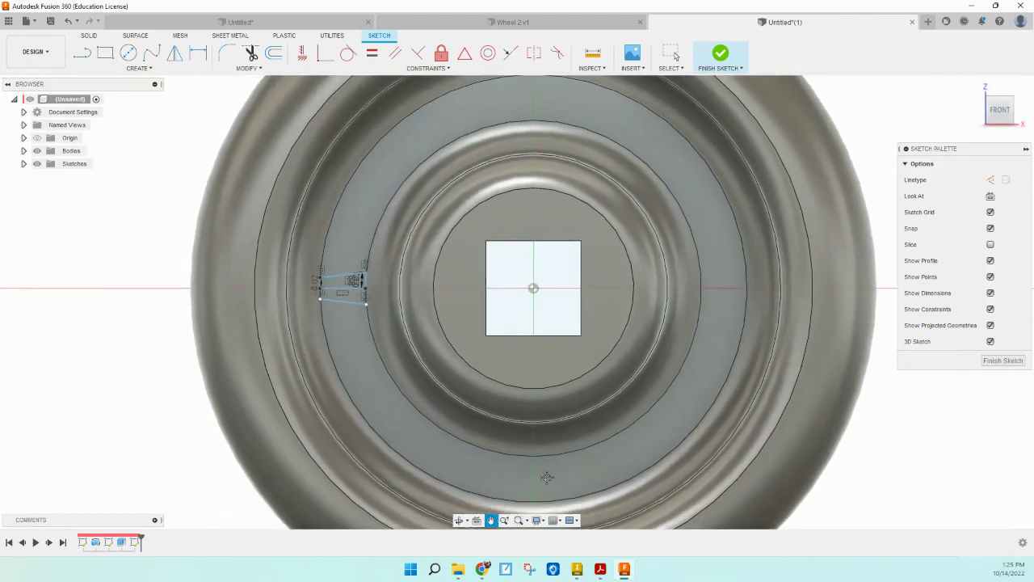
left_click(250, 53)
left_click(343, 292)
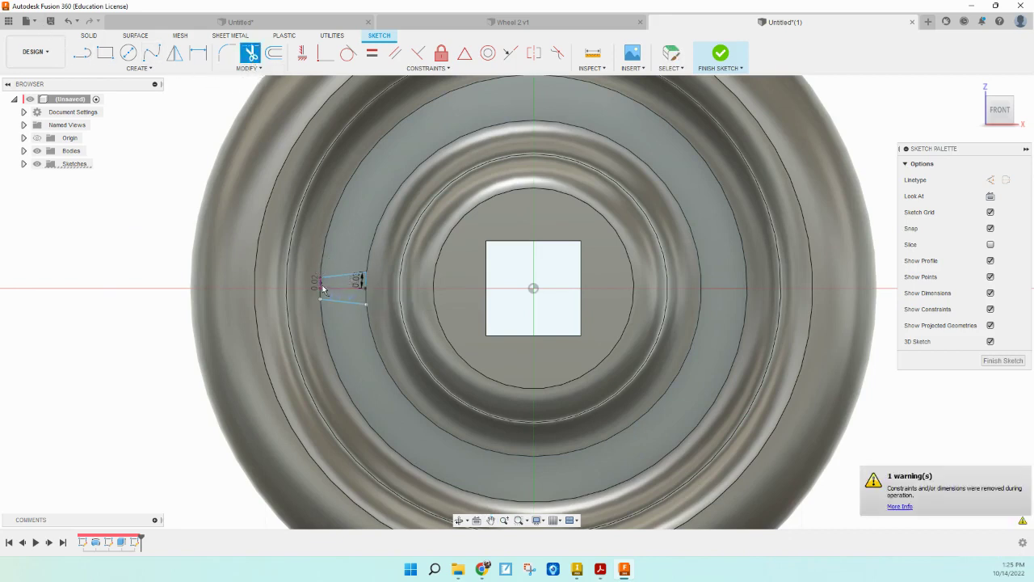
left_click(321, 287)
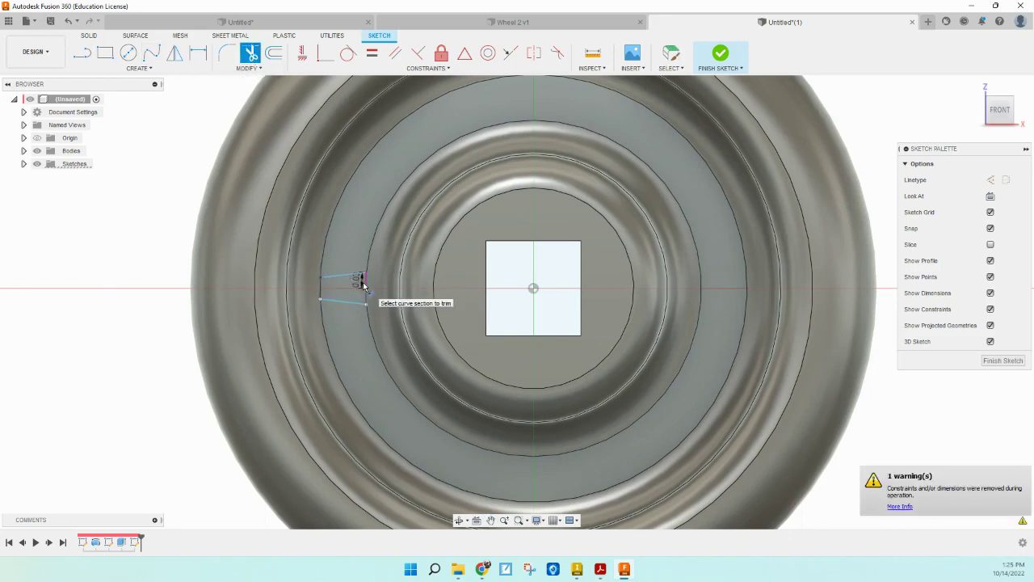
left_click(364, 289)
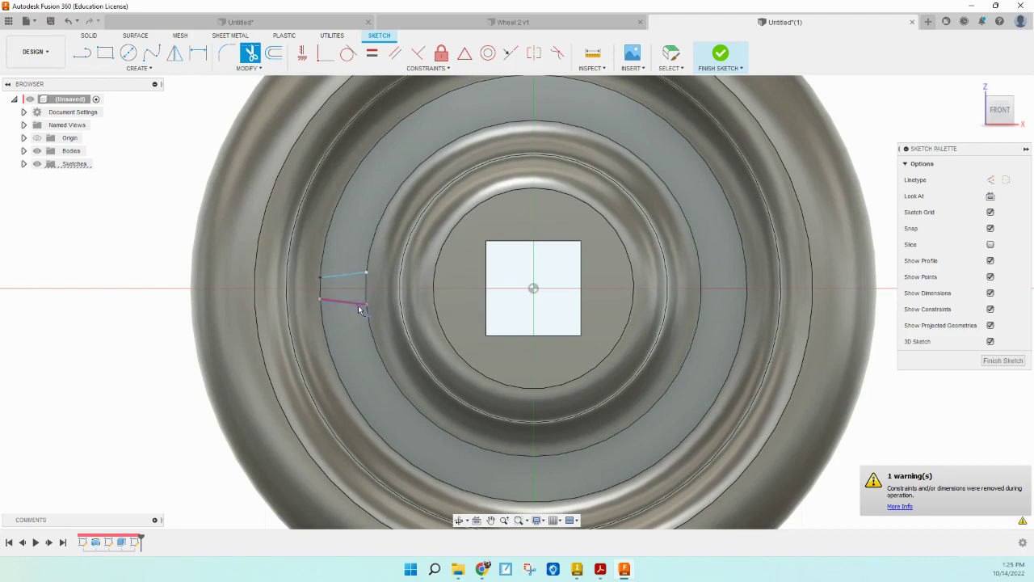
- Circular-pattern the two slanted lines around the wheel's centre point with full distribution and a quantity of 16
left_click(146, 71)
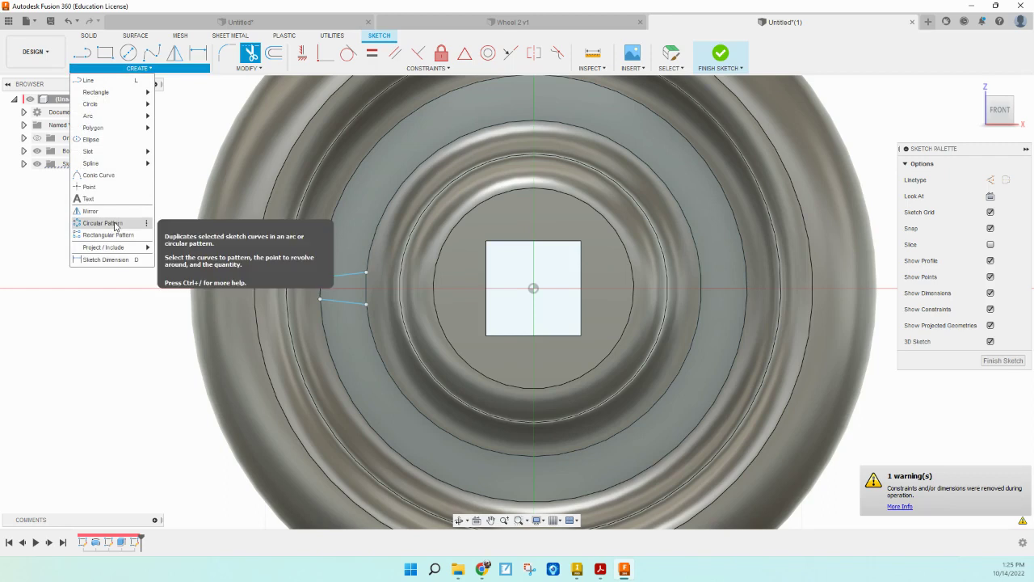
left_click(102, 223)
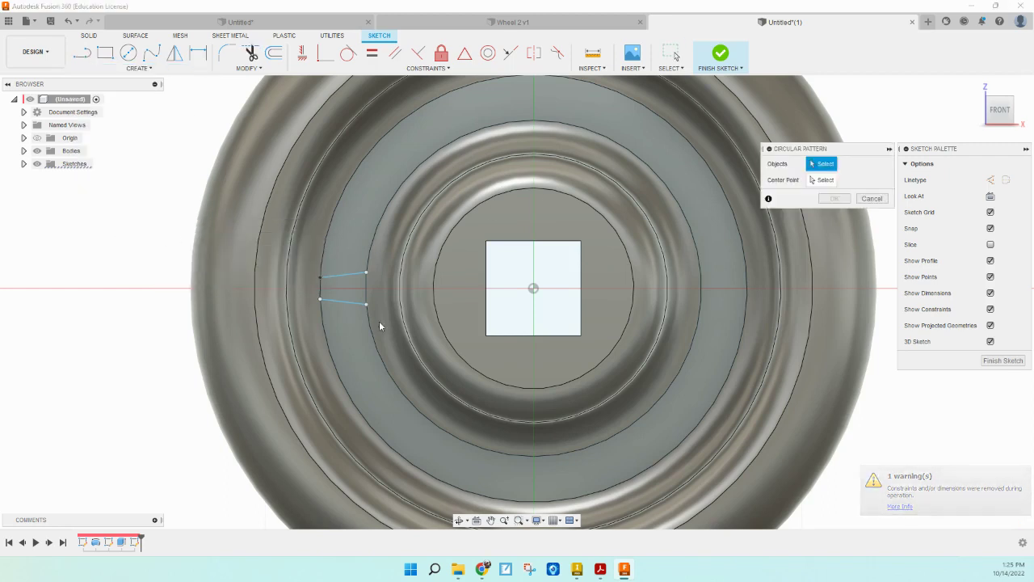
left_click(342, 276)
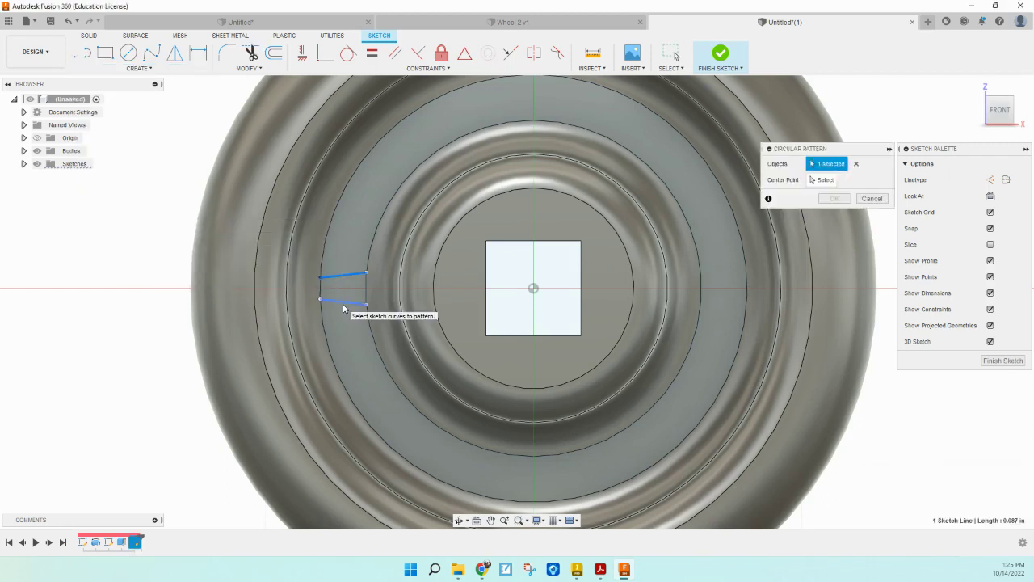
left_click(347, 303)
left_click(835, 183)
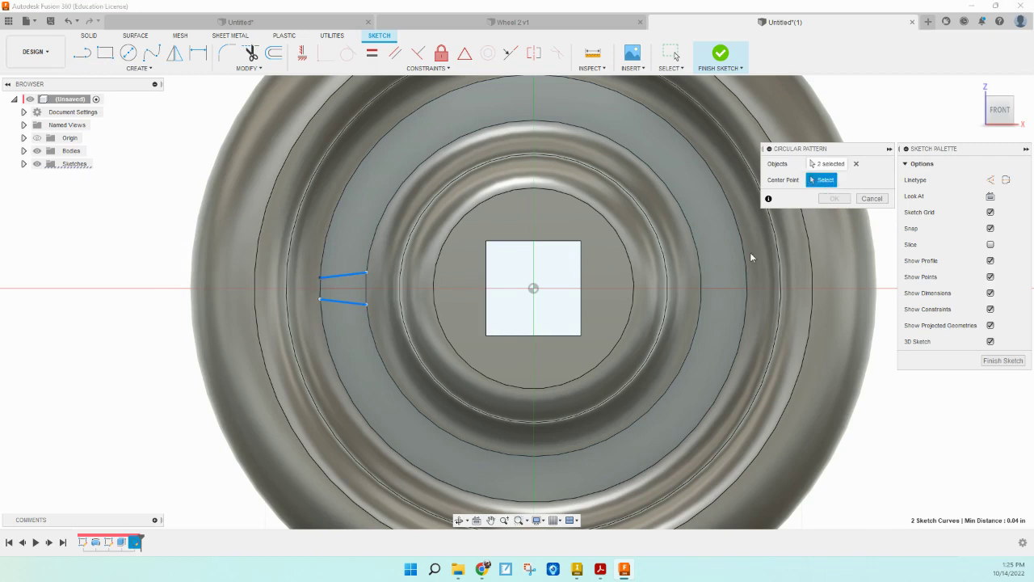
left_click(533, 289)
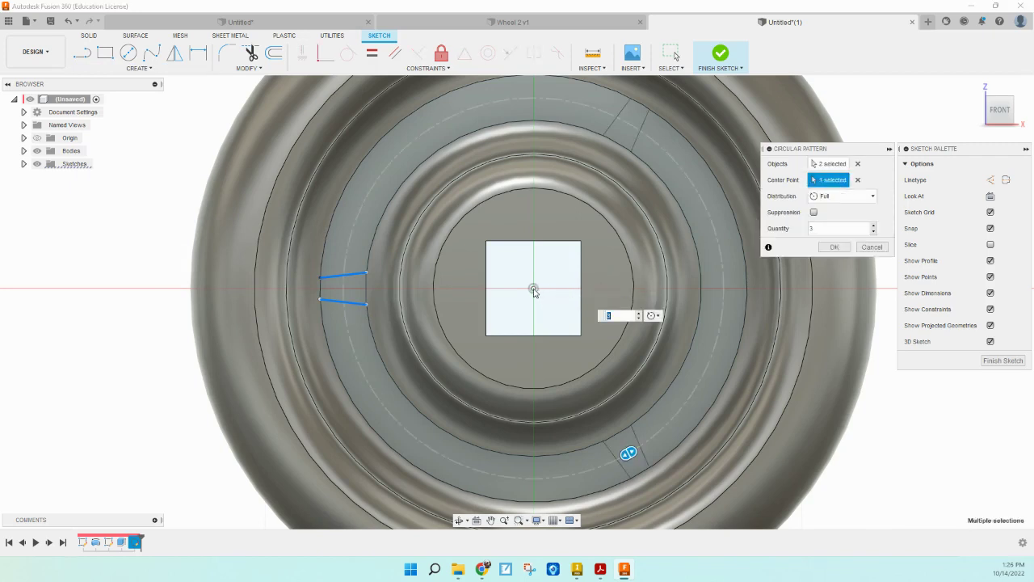
left_click(810, 227)
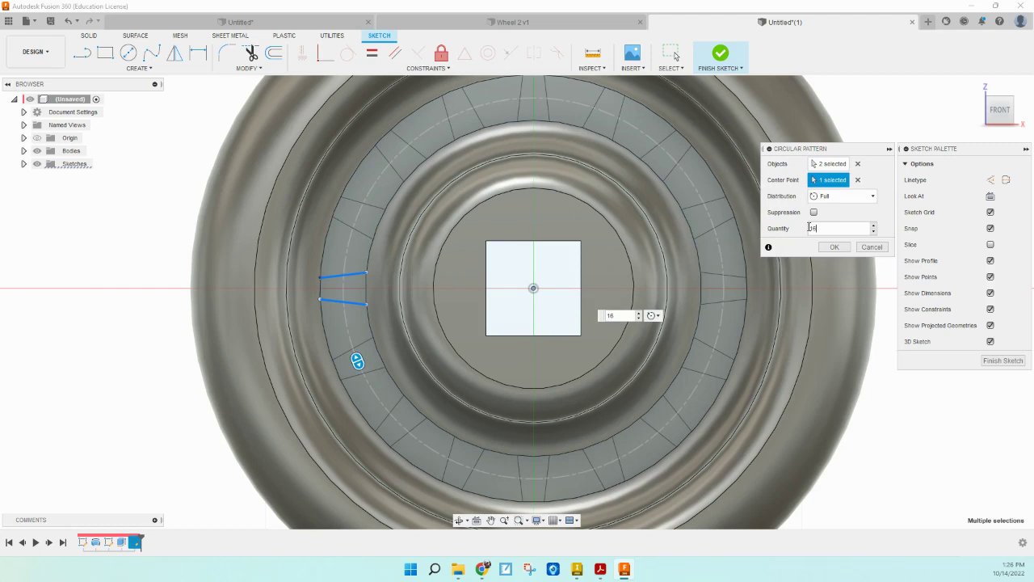
key("Return")
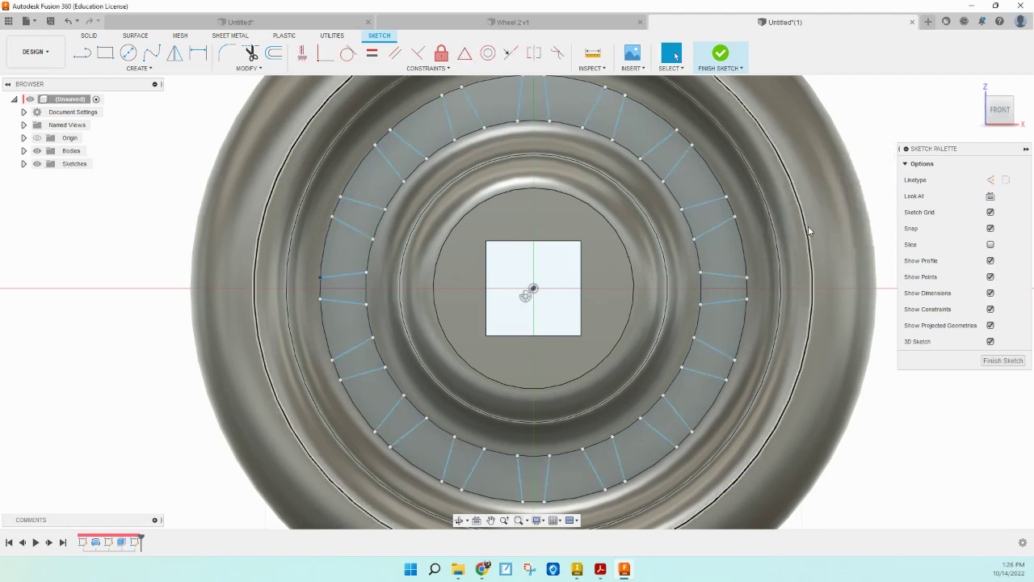
- Finish the sketch and extrude-cut the sixteen openings between the spokes through the wheel by -2 in
left_click(725, 55)
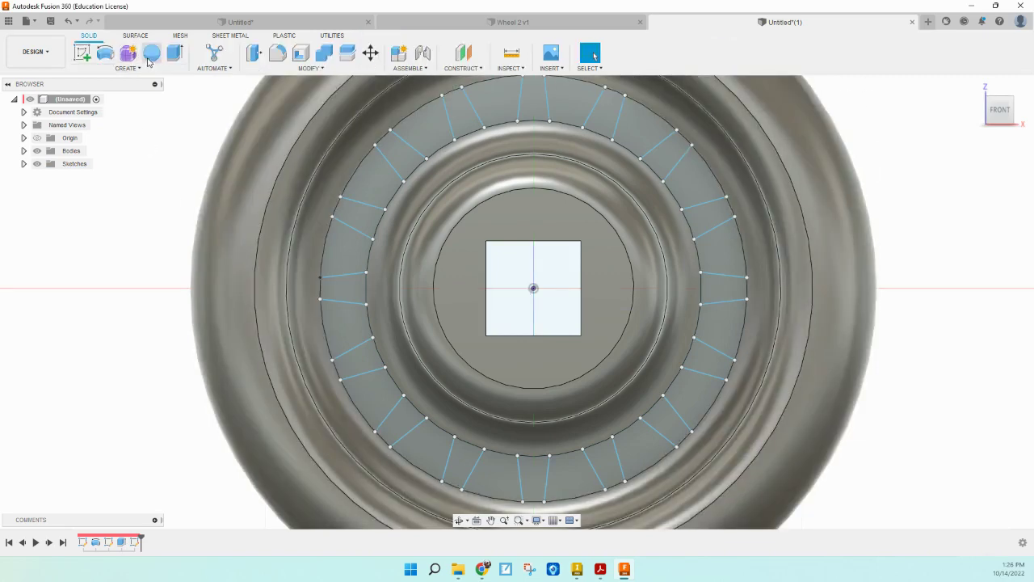
left_click(175, 52)
left_click(355, 251)
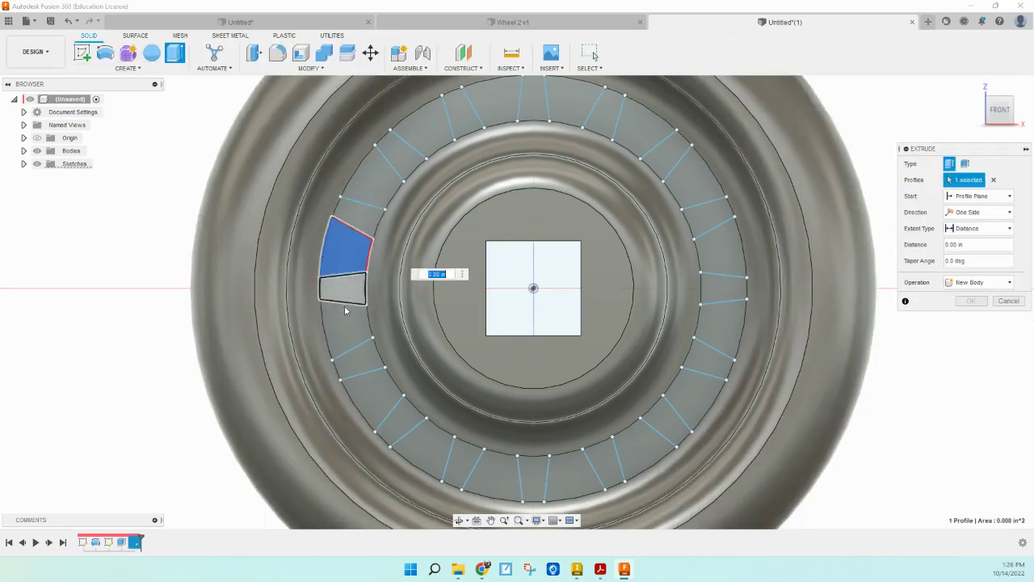
left_click(347, 327)
left_click(378, 404)
left_click(428, 450)
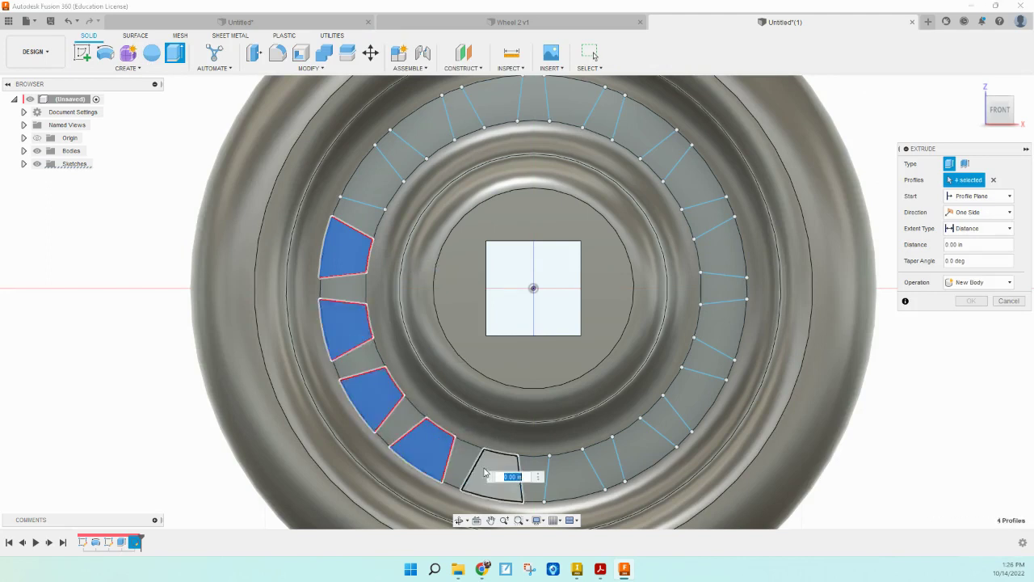
left_click(493, 473)
left_click(569, 477)
left_click(642, 450)
left_click(695, 398)
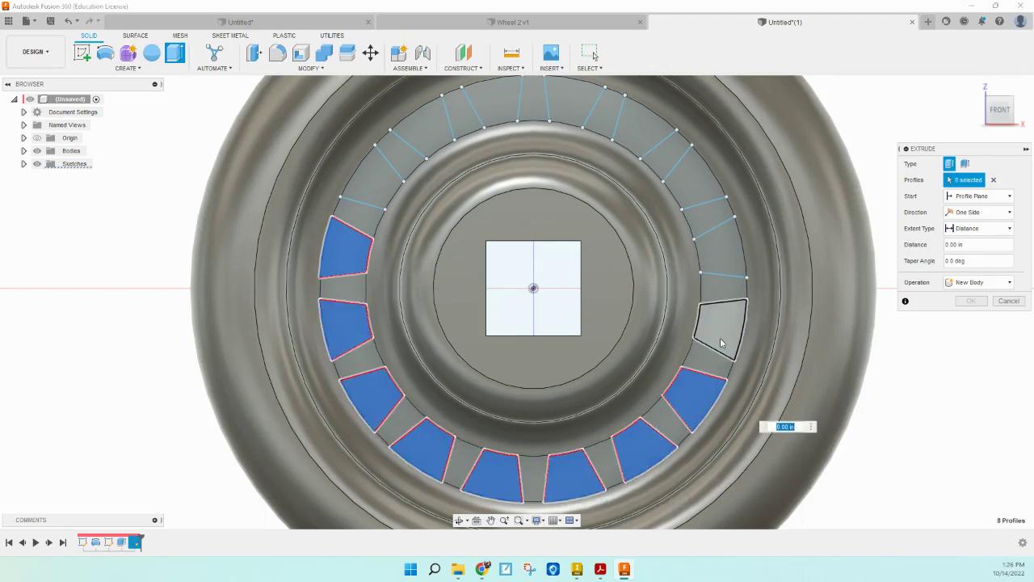
left_click(719, 330)
left_click(719, 247)
left_click(696, 179)
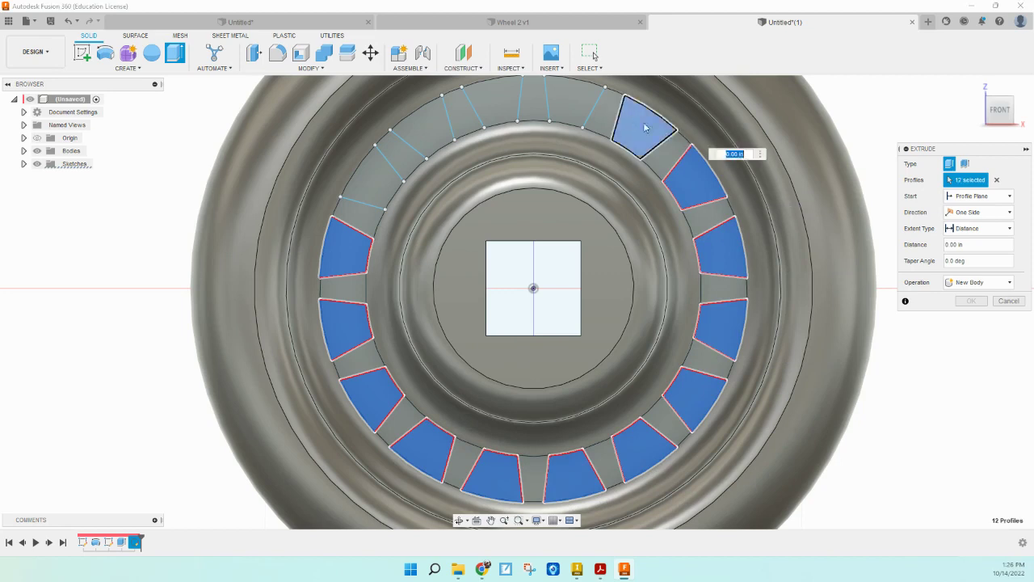
left_click(640, 125)
left_click(575, 101)
left_click(492, 101)
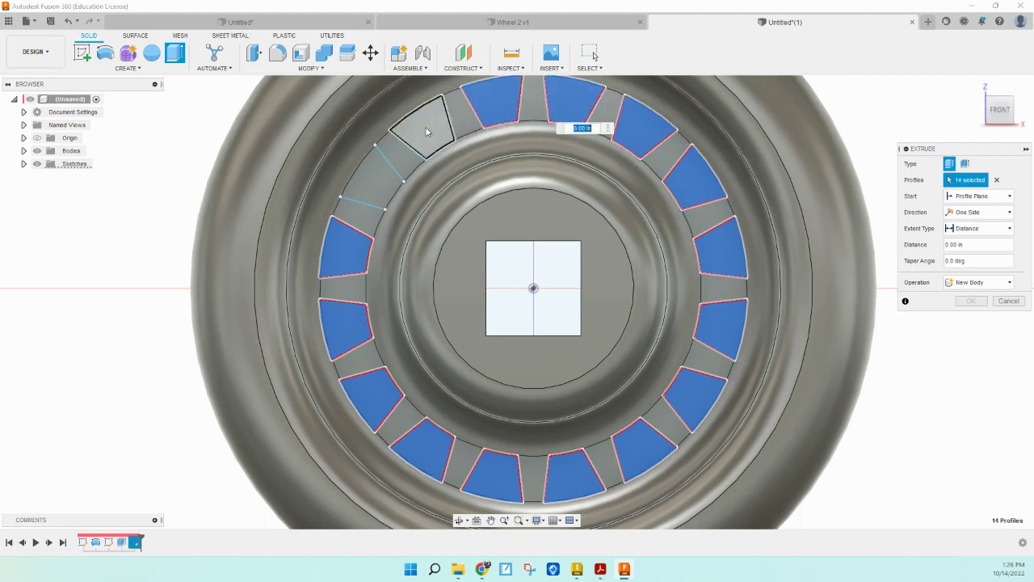
left_click(424, 130)
left_click(372, 177)
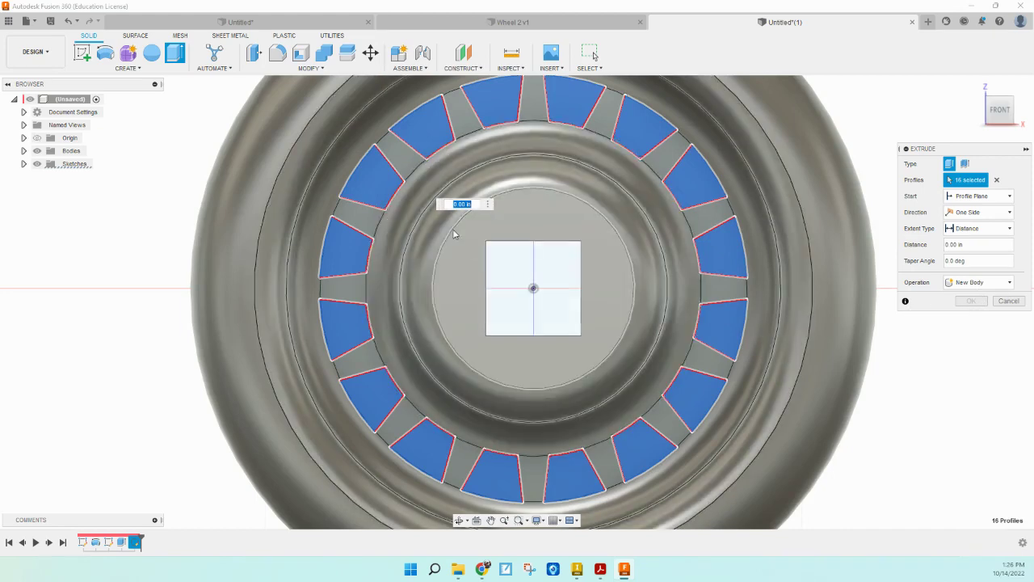
type("-2")
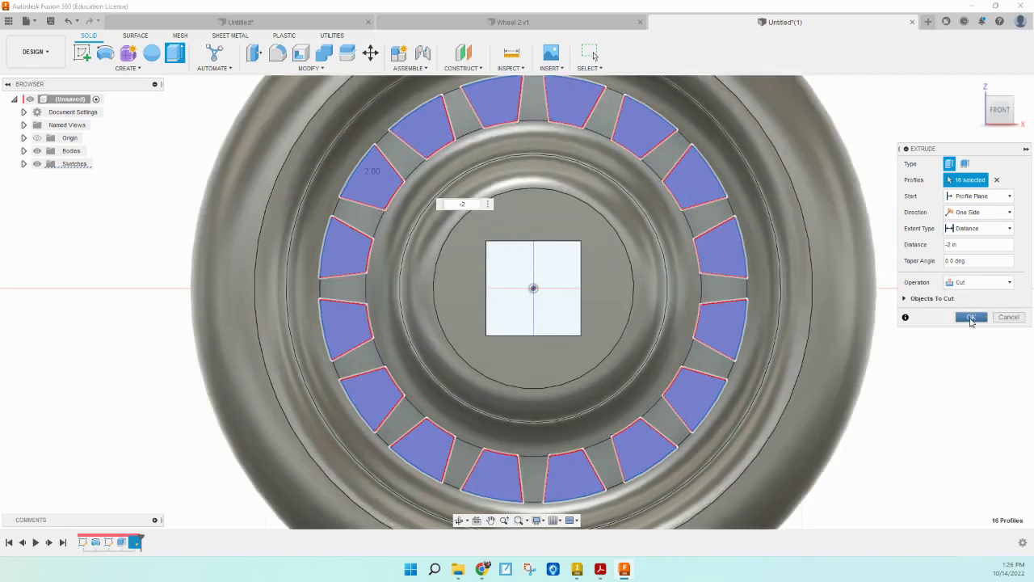
left_click(973, 316)
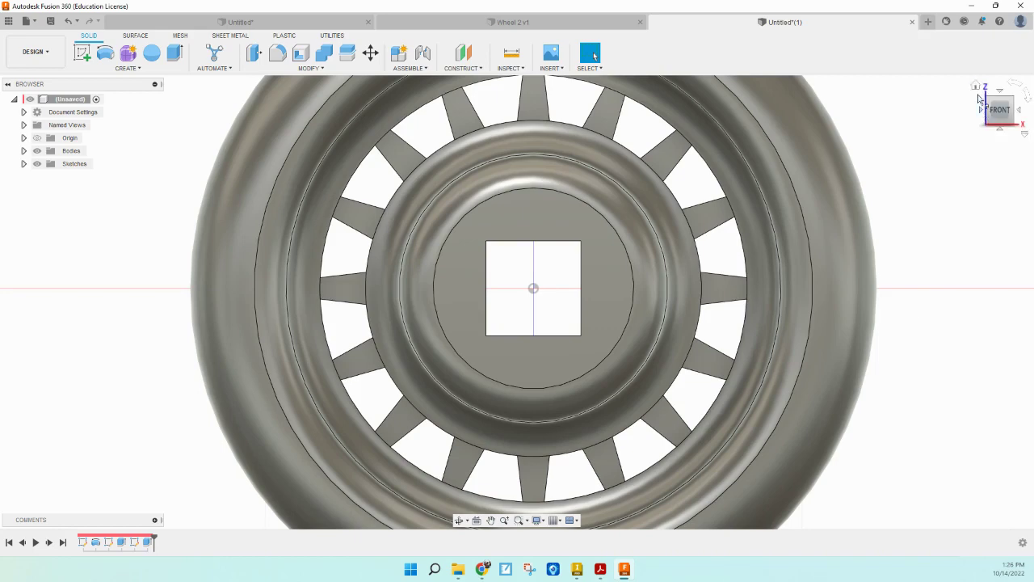
- Apply the plastic appearance Nylon 12 (with Formlabs Fuse 1 3D Printer) to the wheel's outer tyre face
left_click(975, 85)
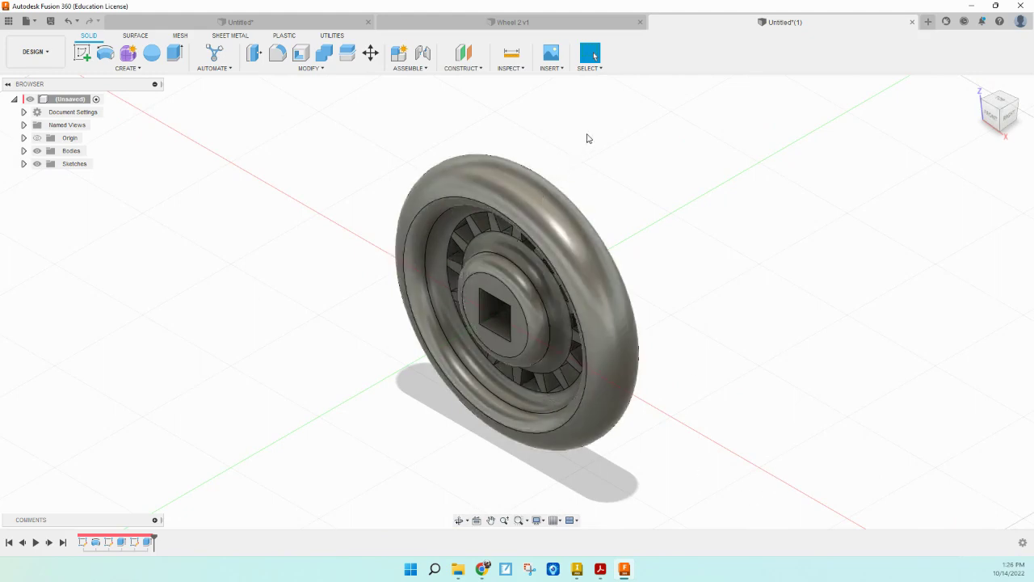
left_click(555, 210)
right_click(555, 210)
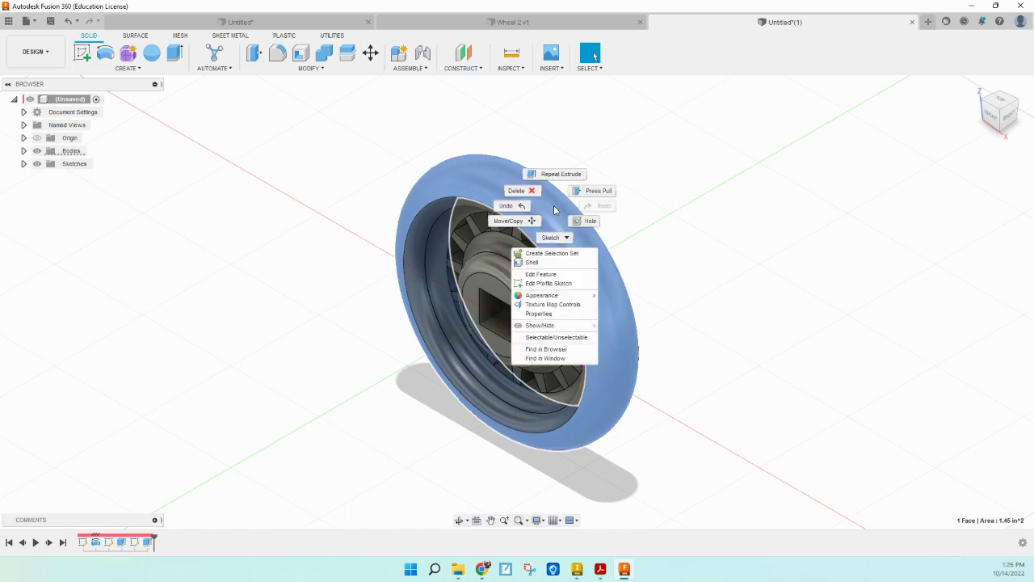
left_click(557, 300)
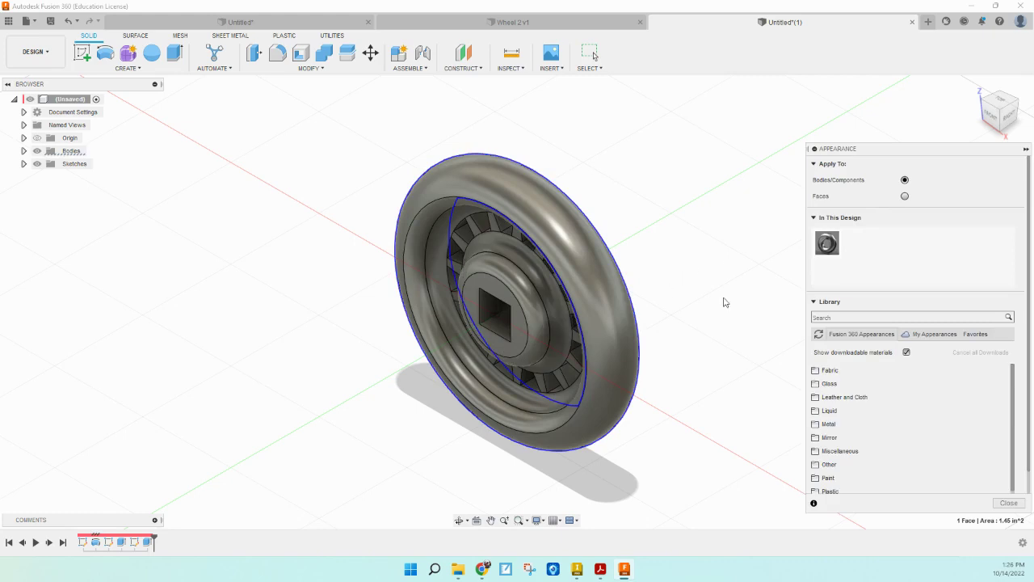
scroll(823, 436, "down", 2)
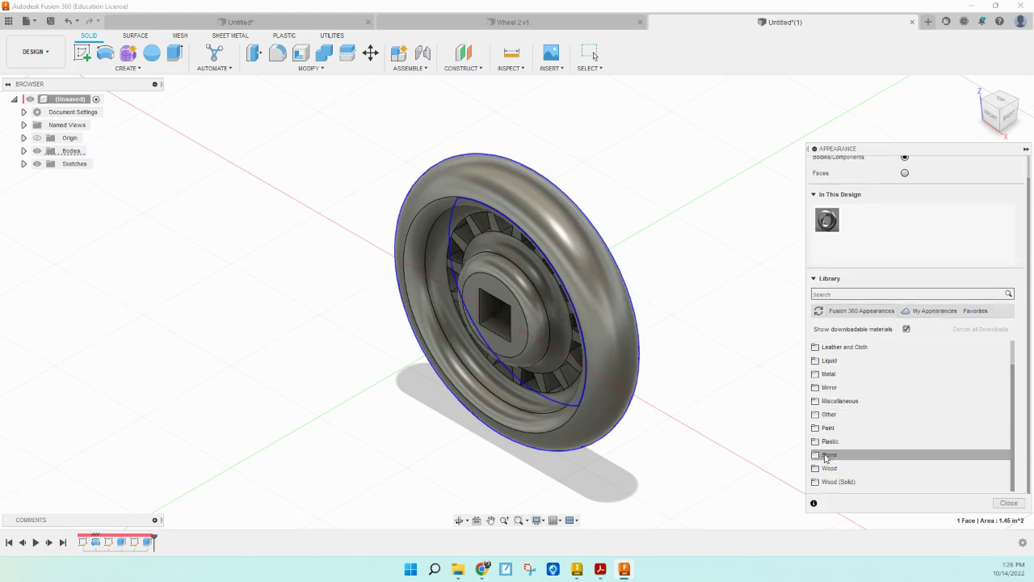
left_click(820, 442)
scroll(824, 448, "down", 6)
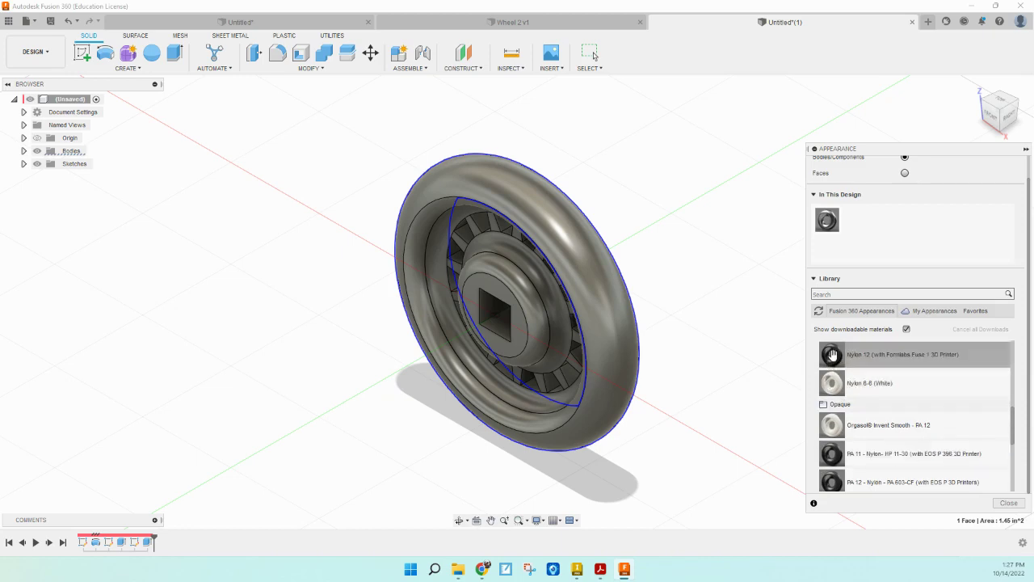
left_click_drag(832, 355, 604, 291)
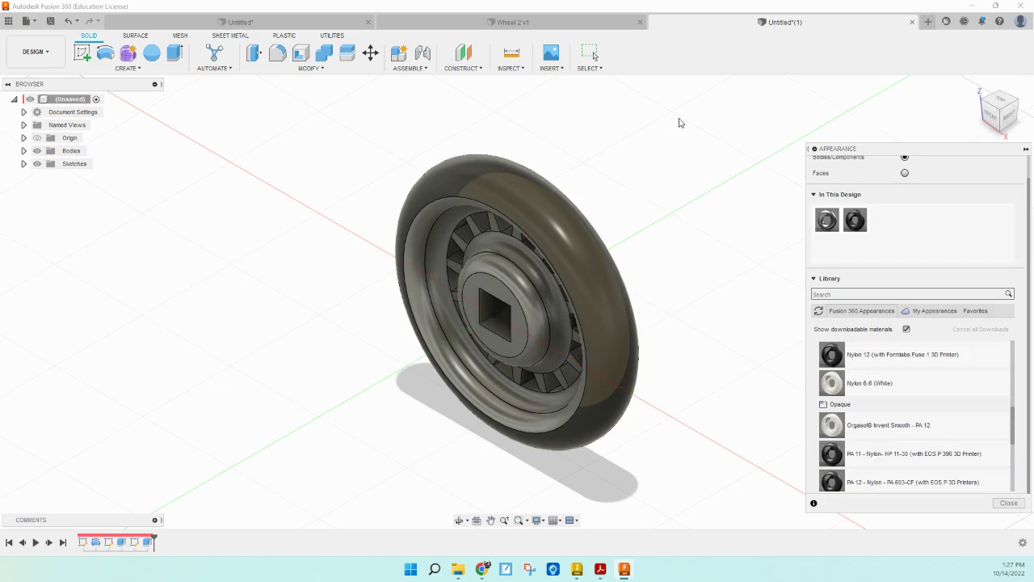
- Apply the Rilsan Invent Natural - PA 11 appearance to the whole wheel body, removing the appearances applied to faces
left_click_drag(709, 116, 348, 485)
scroll(913, 420, "down", 5)
scroll(914, 415, "up", 3)
scroll(913, 416, "down", 3)
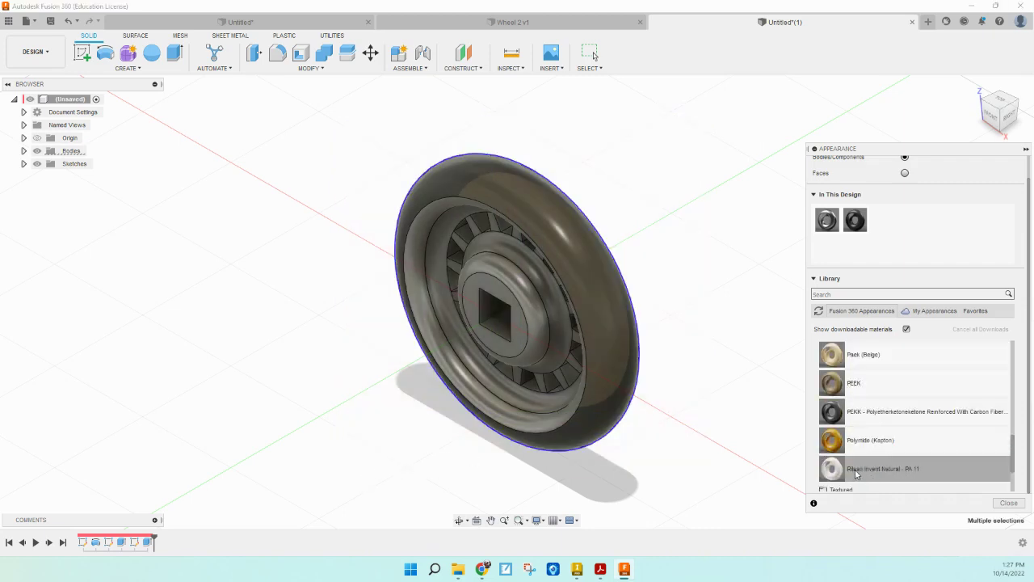
left_click_drag(836, 472, 579, 326)
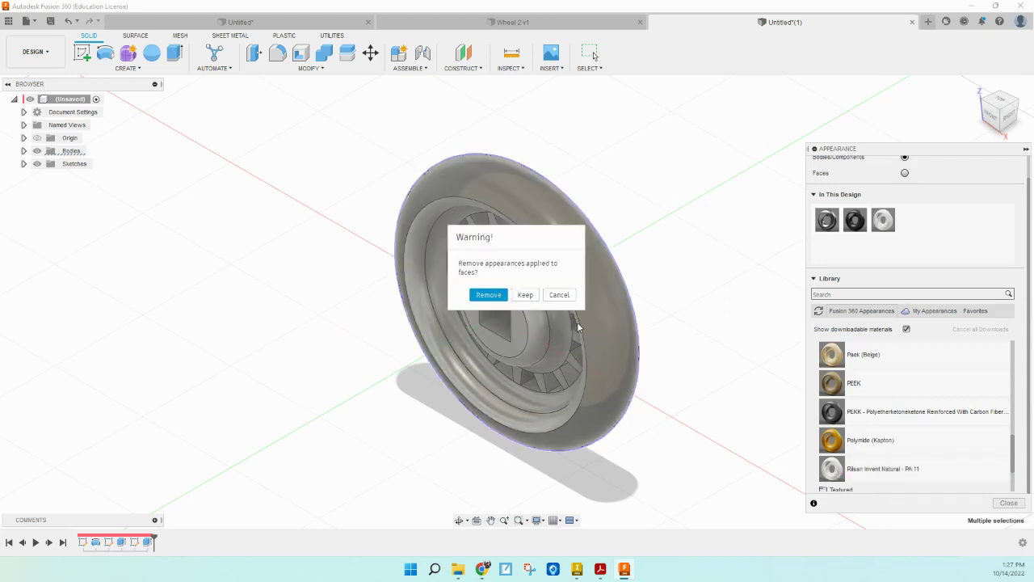
left_click(489, 296)
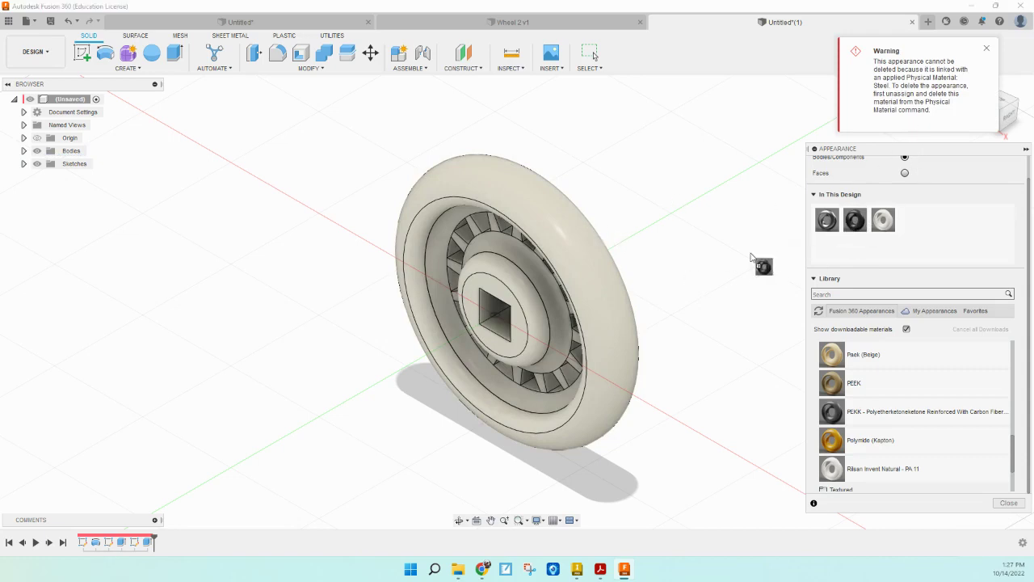
- Try the black Nylon 12 appearance on the wheel and undo it
left_click_drag(854, 219, 597, 272)
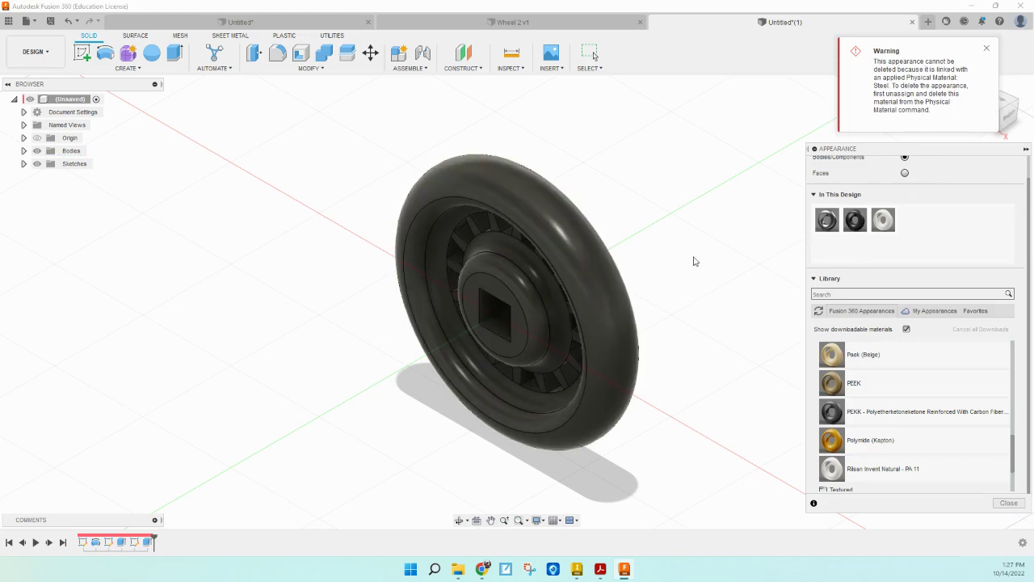
left_click(695, 261)
key("Escape")
key("ctrl+z")
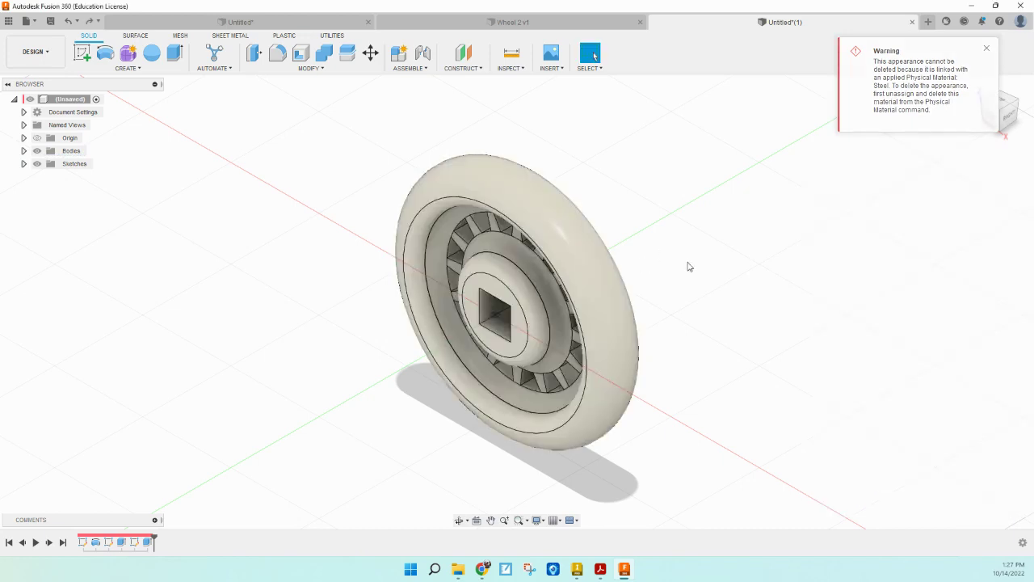
- Apply the black Nylon 12 appearance already in this design to only the wheel's outer tyre face
left_click(592, 257)
right_click(591, 258)
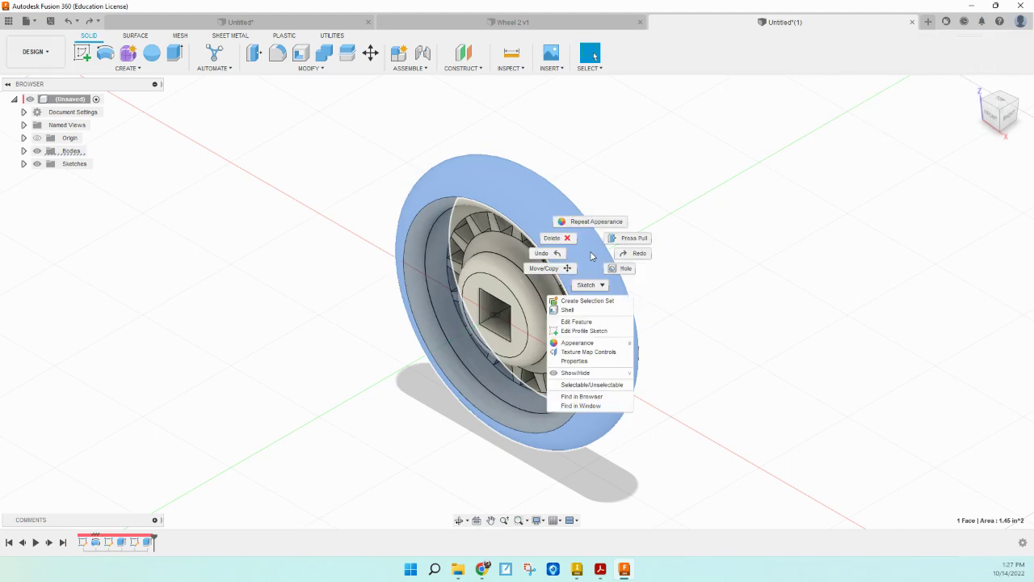
left_click(610, 350)
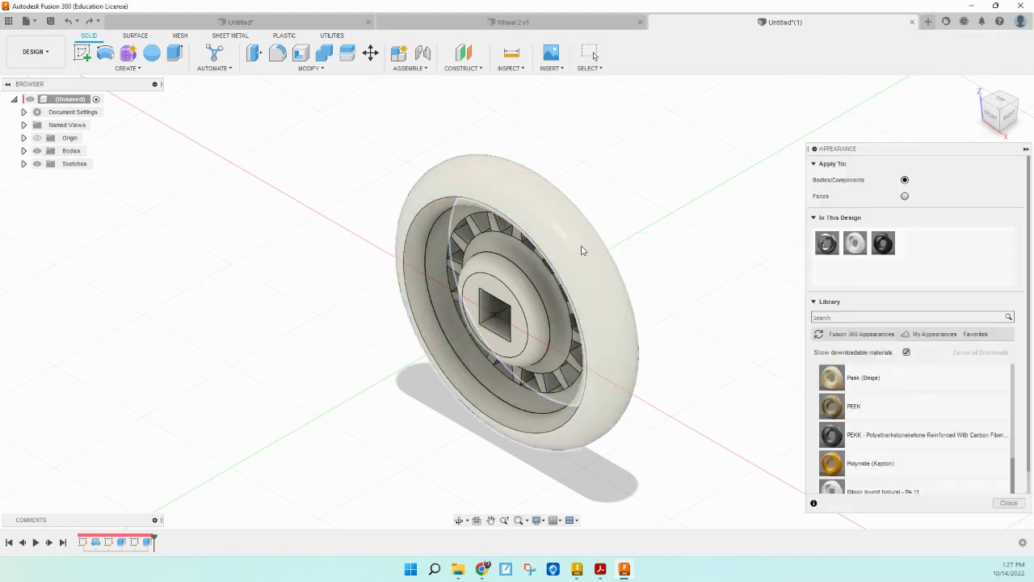
left_click_drag(883, 242, 613, 283)
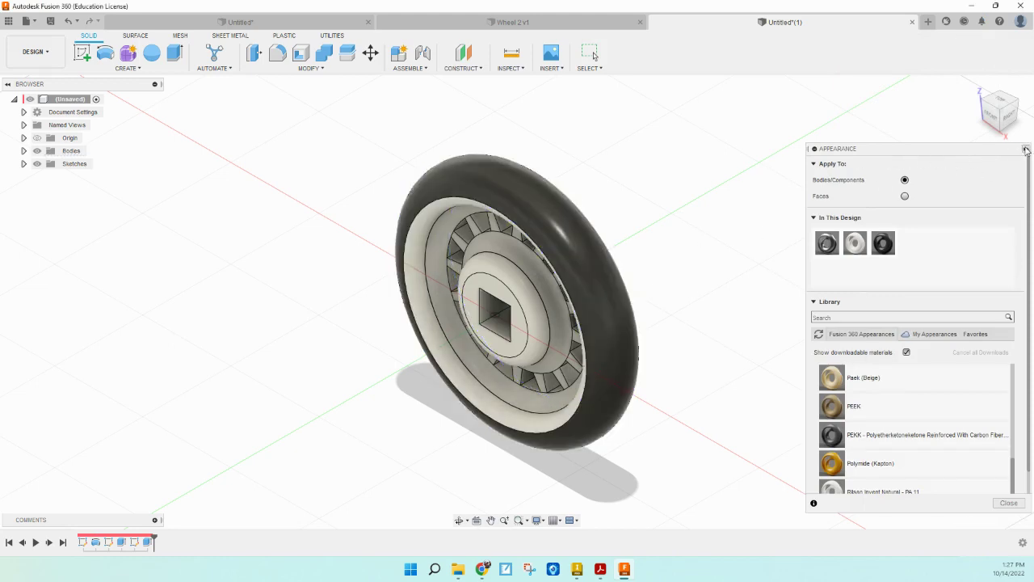
left_click(1026, 149)
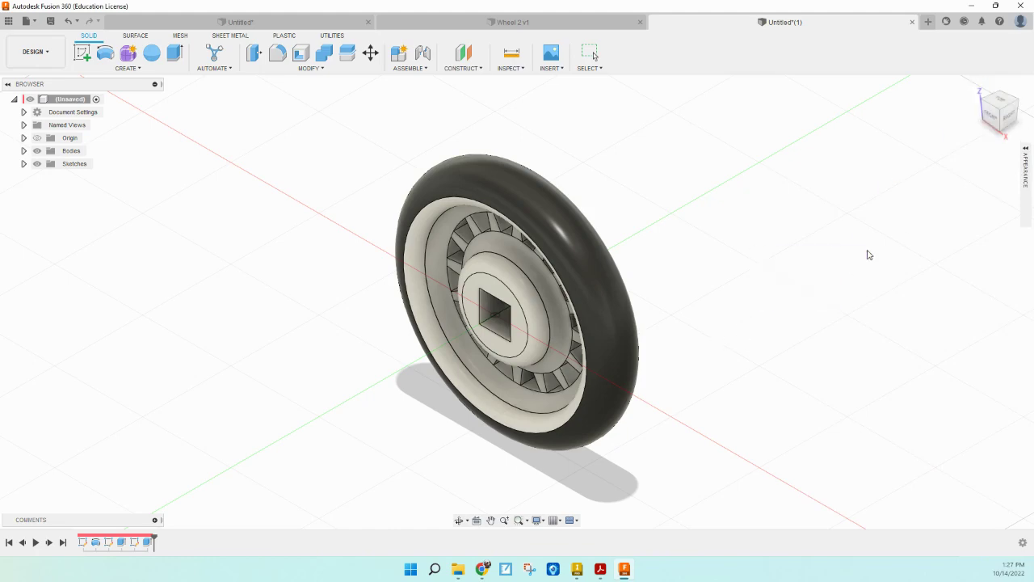
- Save the design as "Wheel 1 (small)" in the TrainProject location
mouse_move(999, 113)
left_mouse_down()
mouse_move(1012, 99)
mouse_move(1025, 111)
mouse_move(996, 121)
mouse_move(898, 107)
mouse_move(987, 110)
mouse_move(955, 121)
left_mouse_up()
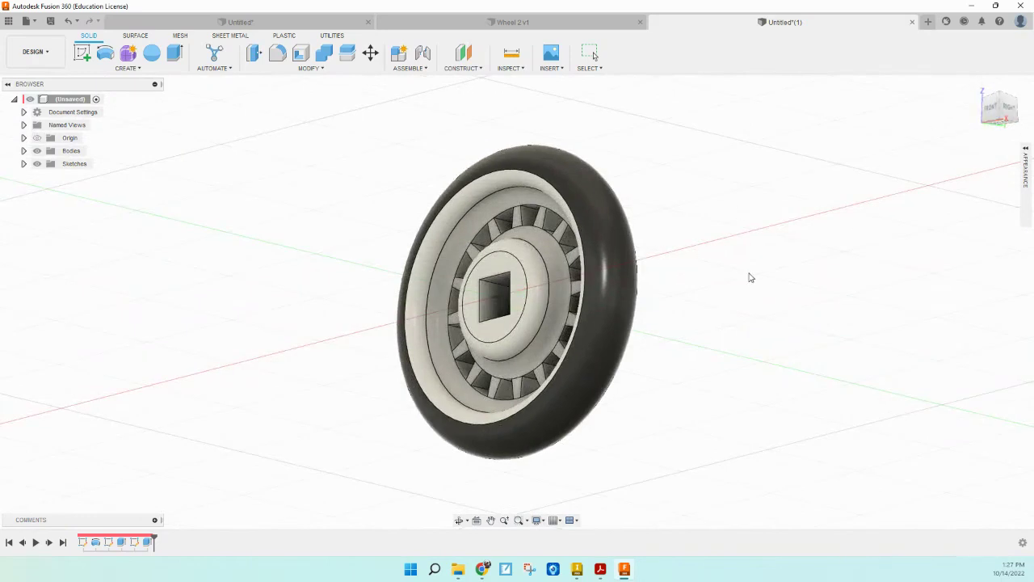
key("ctrl+s")
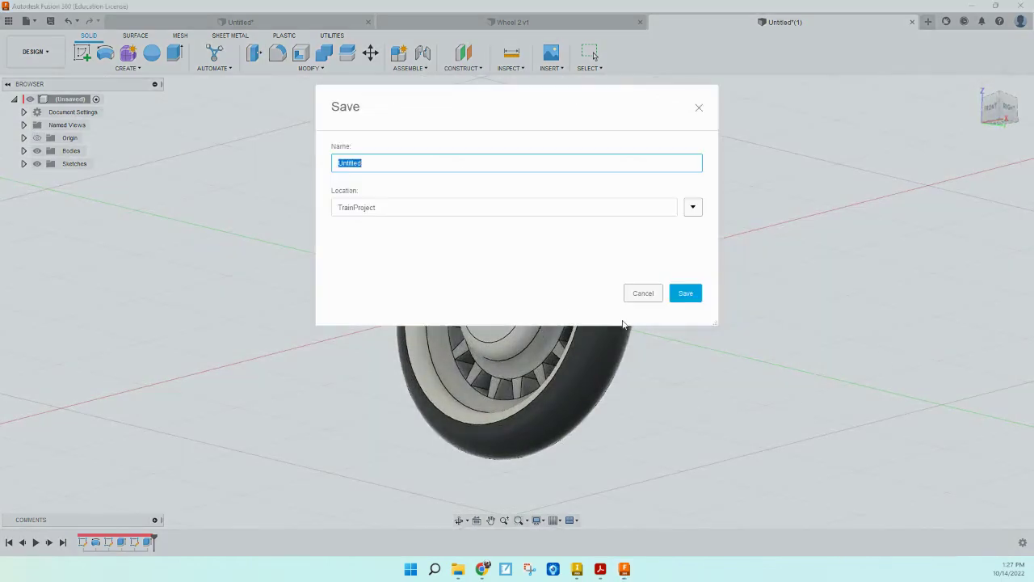
type("Wheel 1 (small")
left_click(686, 293)
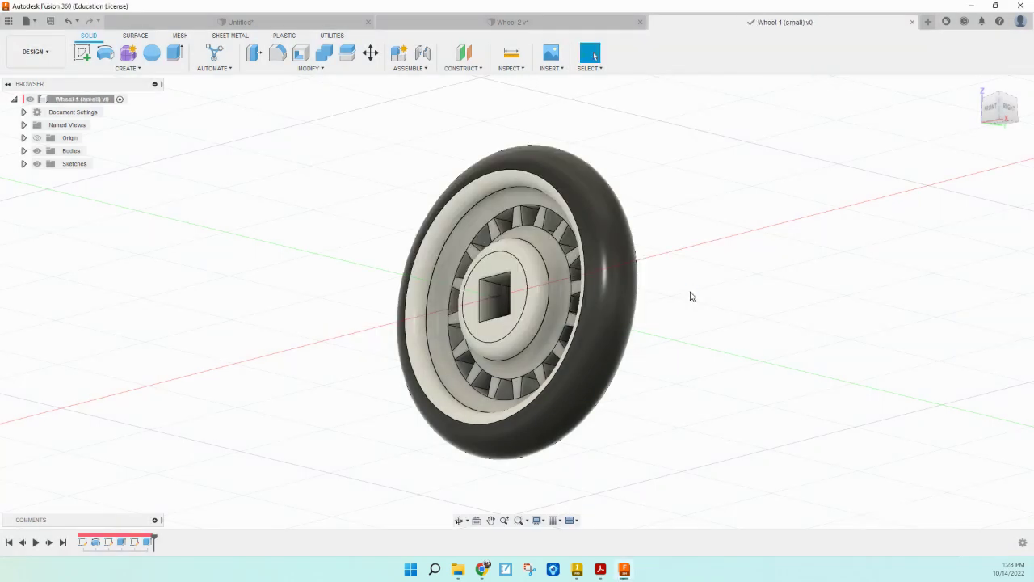